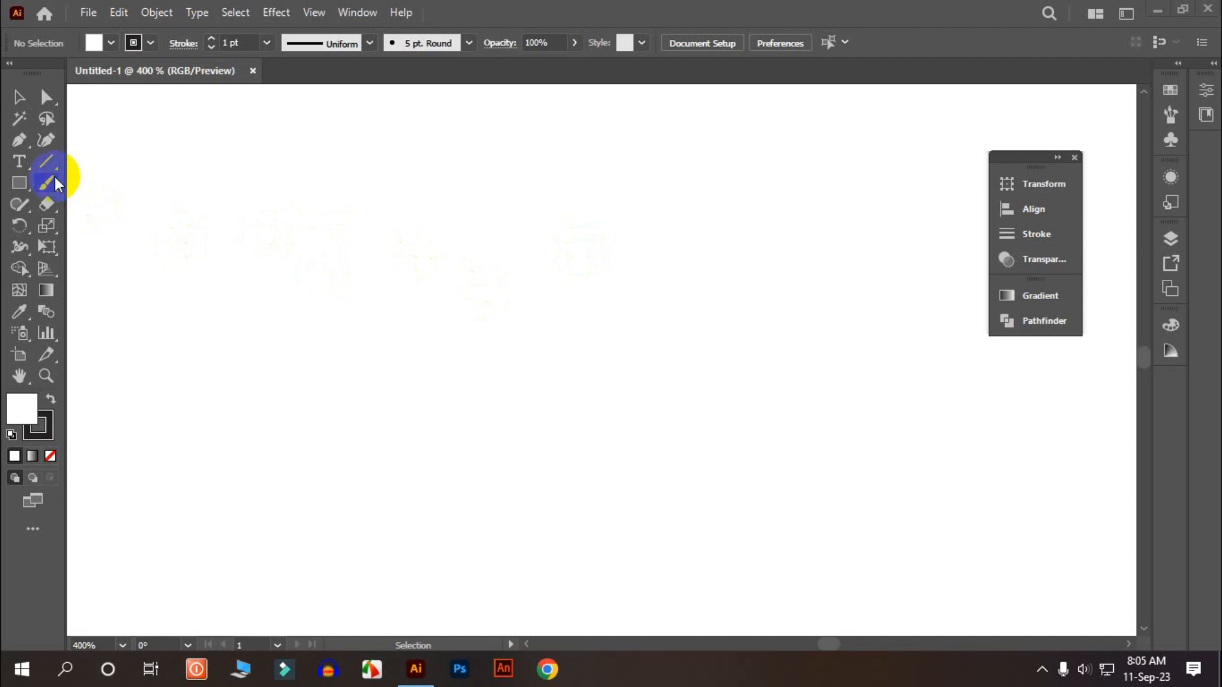
# - Start a rectangular grid with the Rectangular Grid Tool, using a width and height of 100 px
pyautogui.click(48, 165)
pyautogui.rightClick(97, 329)
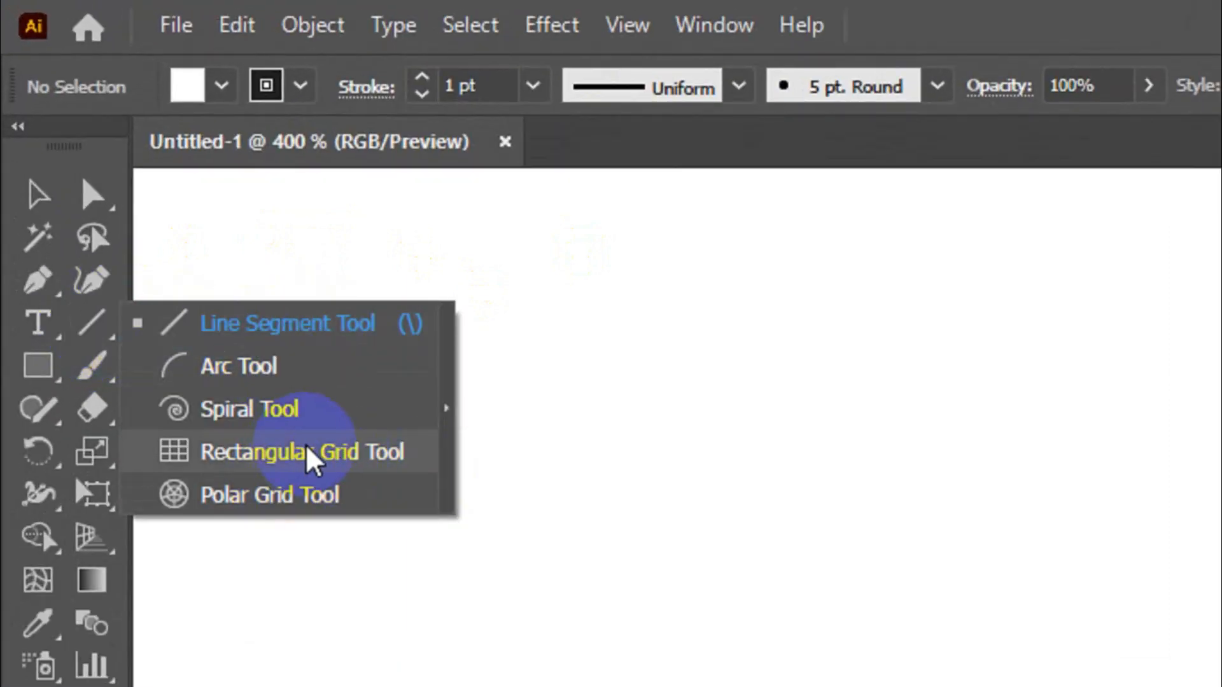
pyautogui.click(341, 455)
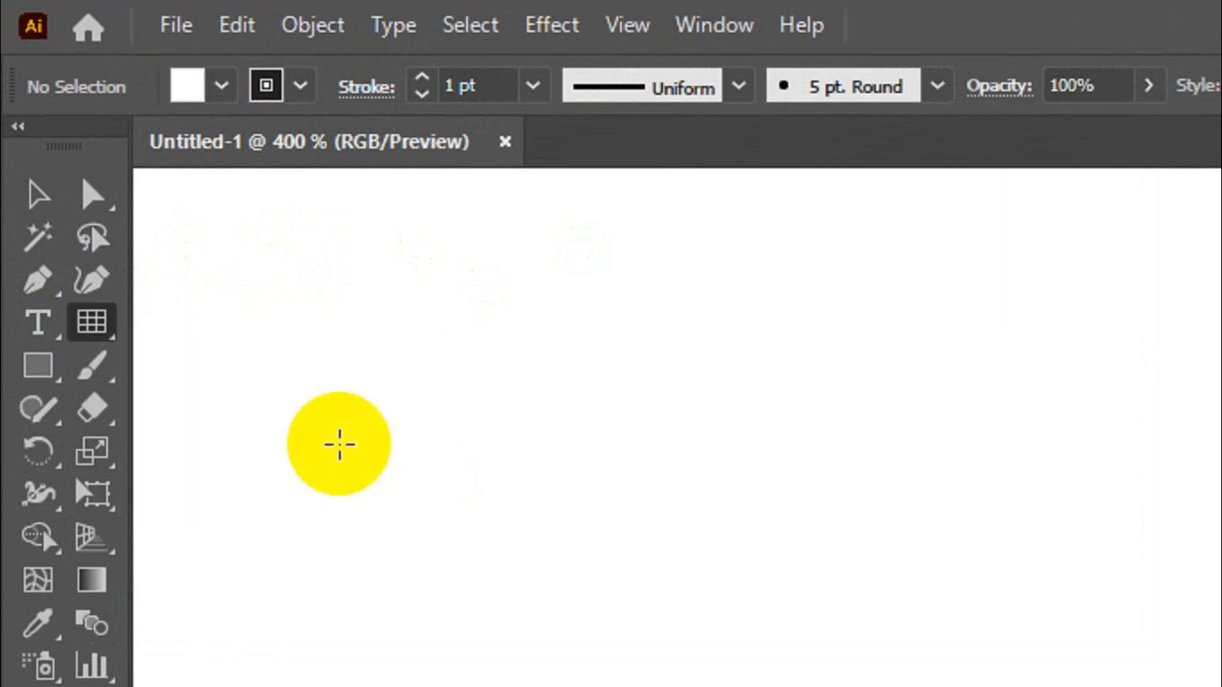
pyautogui.click(837, 502)
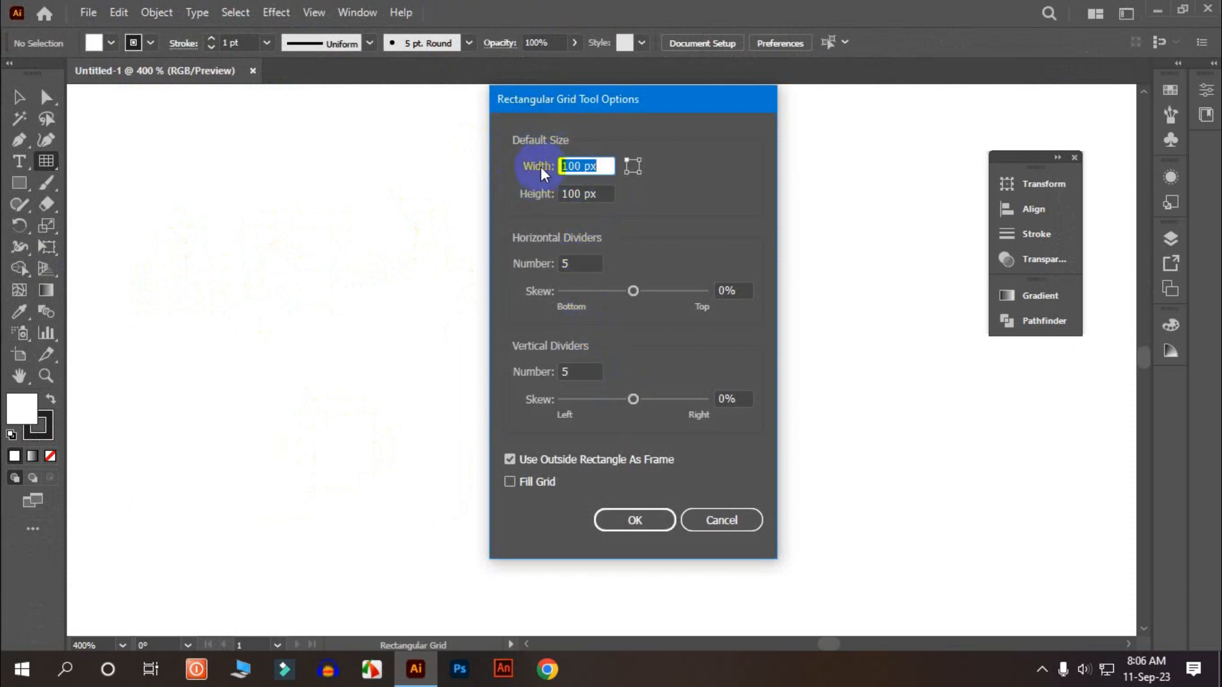
pyautogui.click(582, 166)
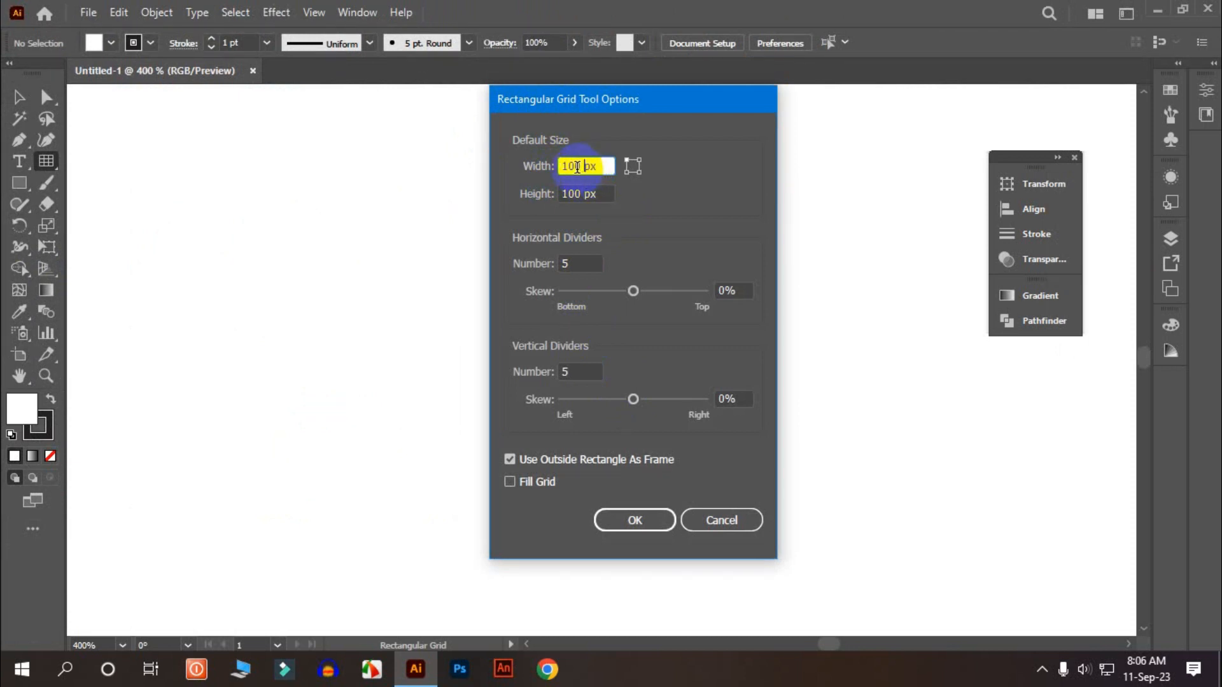
pyautogui.moveTo(578, 166); pyautogui.dragTo(561, 167)
pyautogui.click(578, 166)
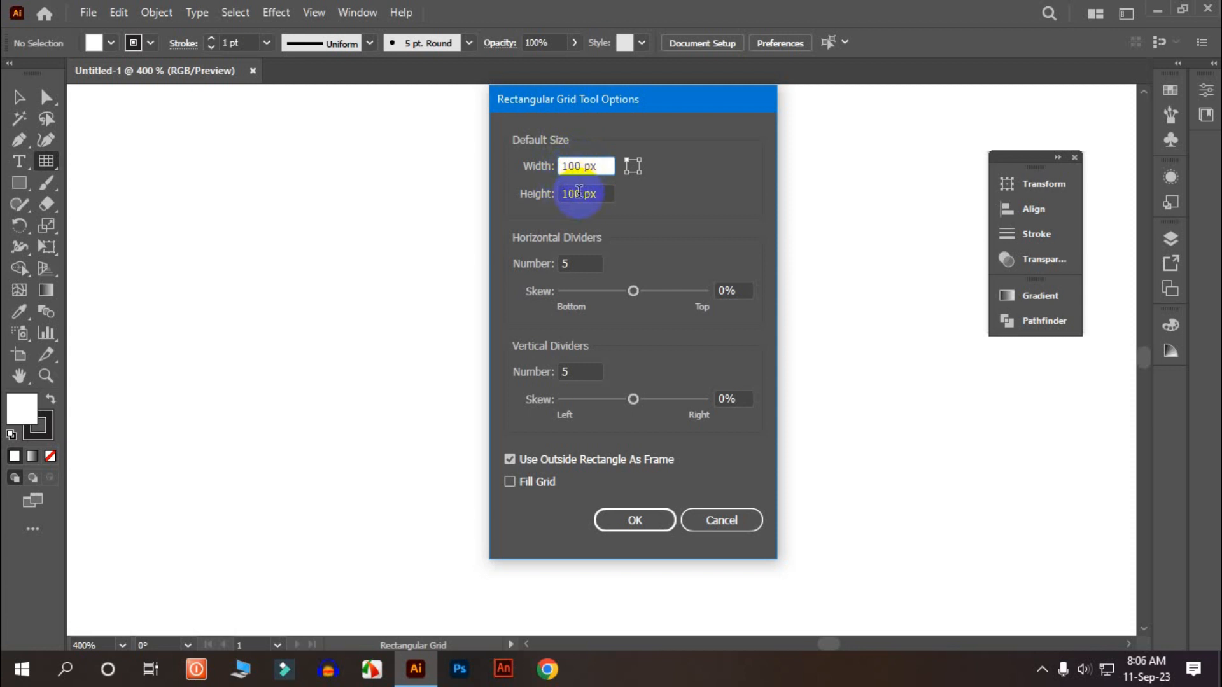
pyautogui.click(579, 194)
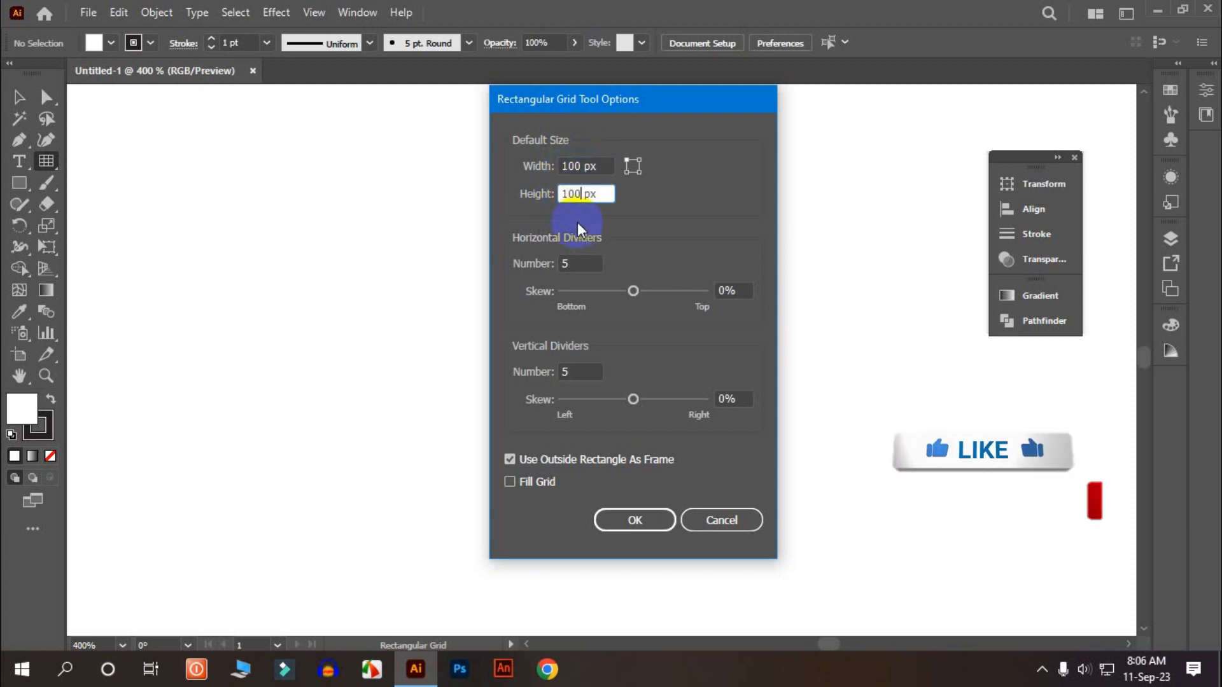
# - Set the horizontal and vertical dividers to 8 each and create the grid
pyautogui.click(564, 261)
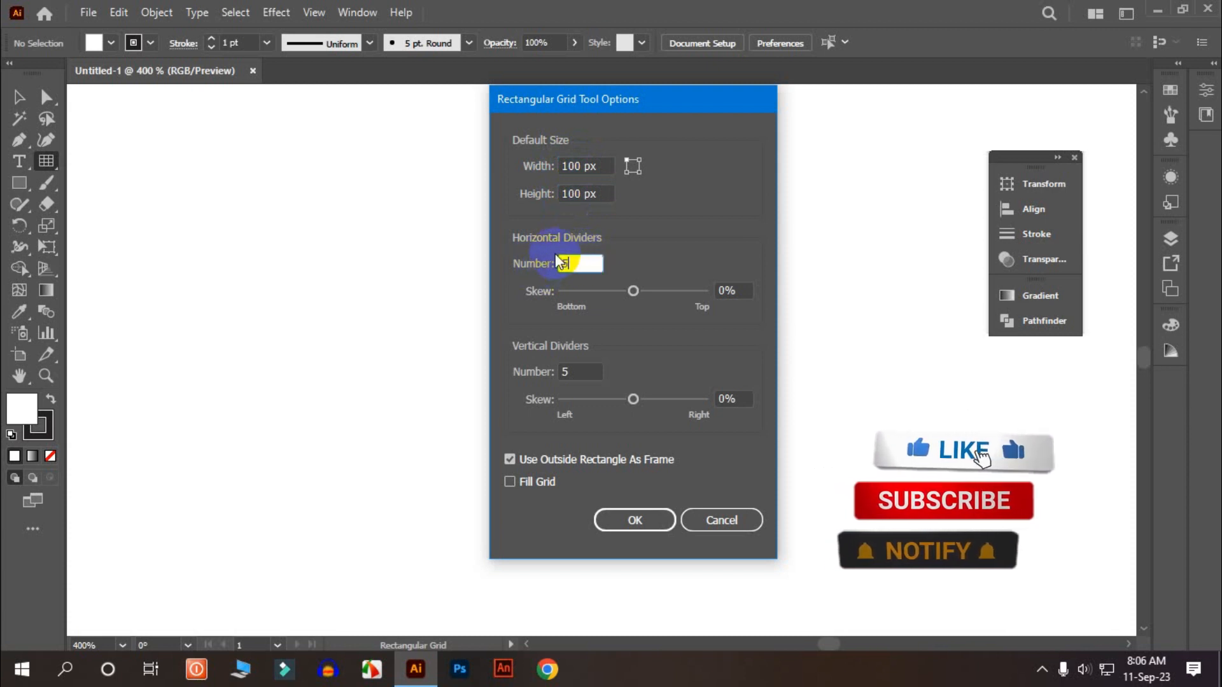
pyautogui.doubleClick(564, 262)
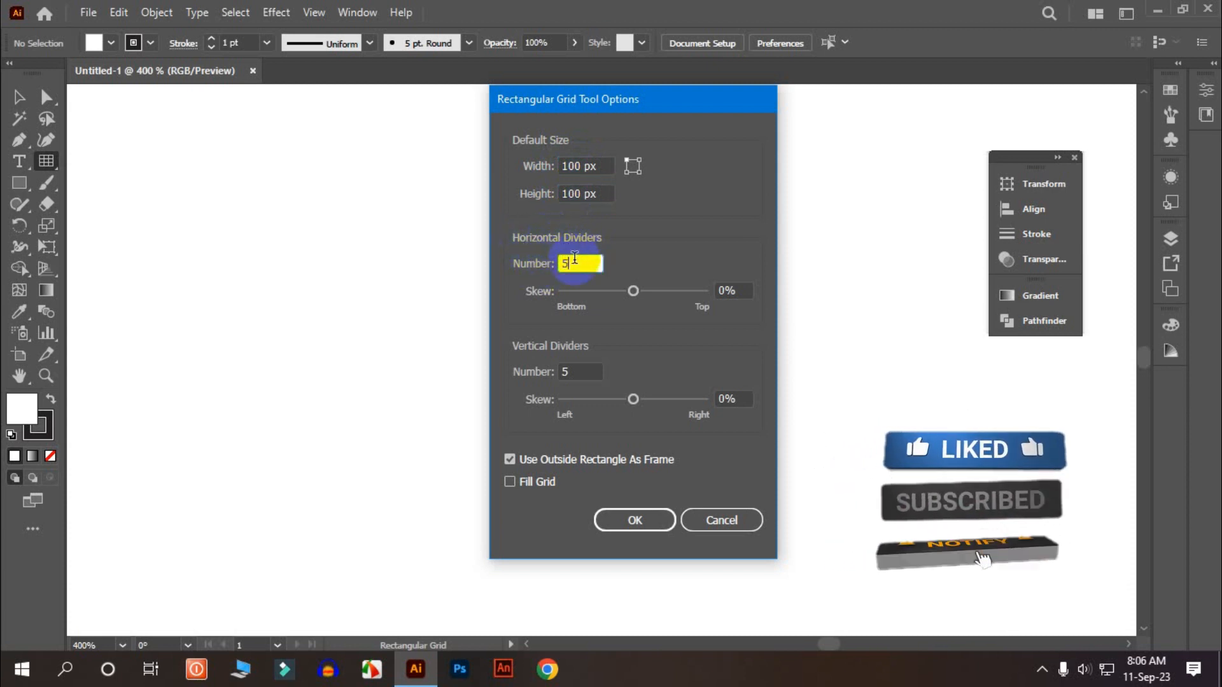
pyautogui.press('BackSpace')
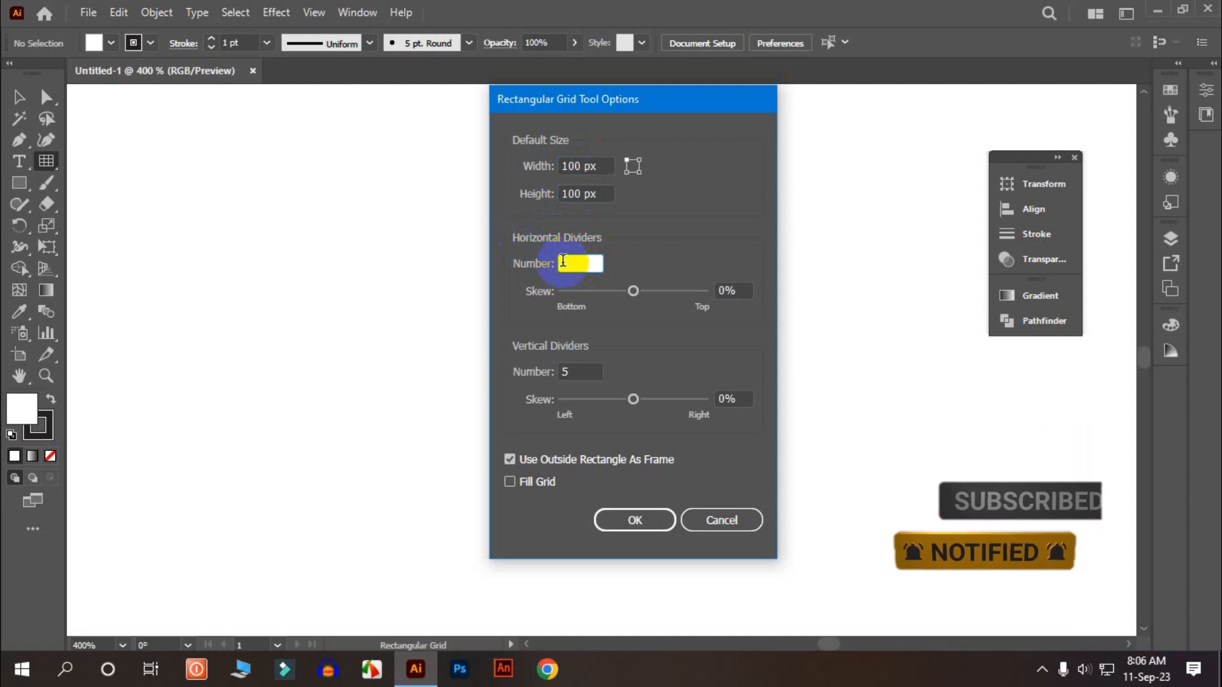
pyautogui.write('8')
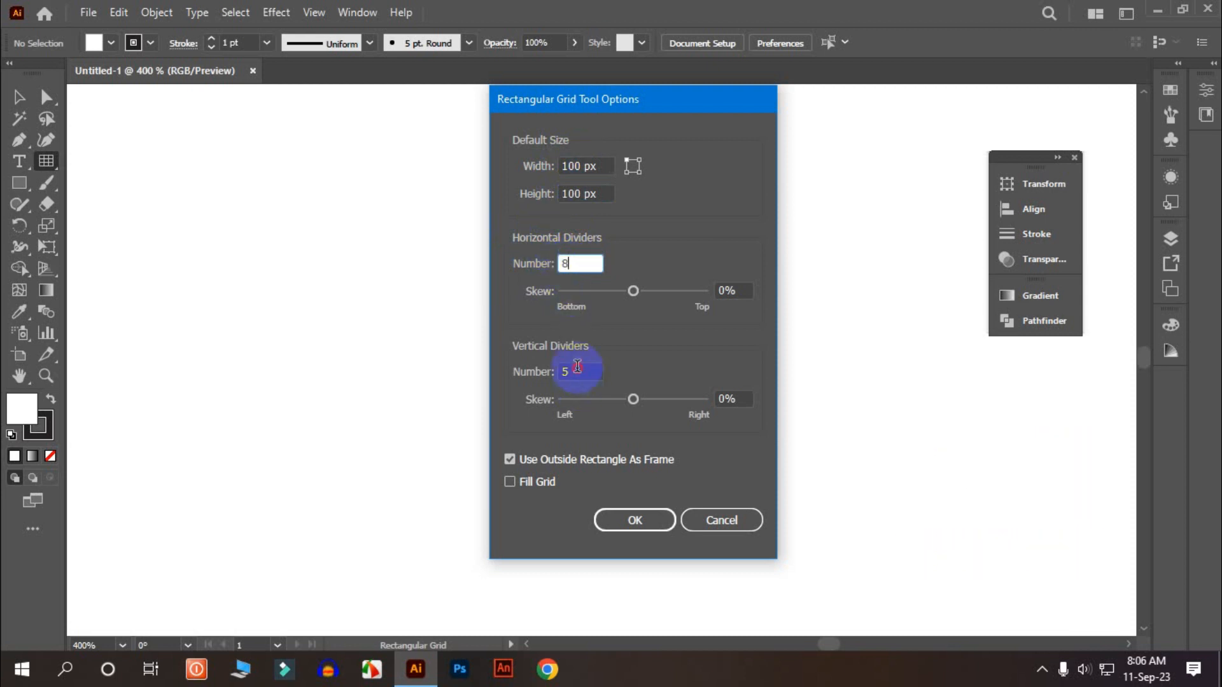
pyautogui.click(565, 371)
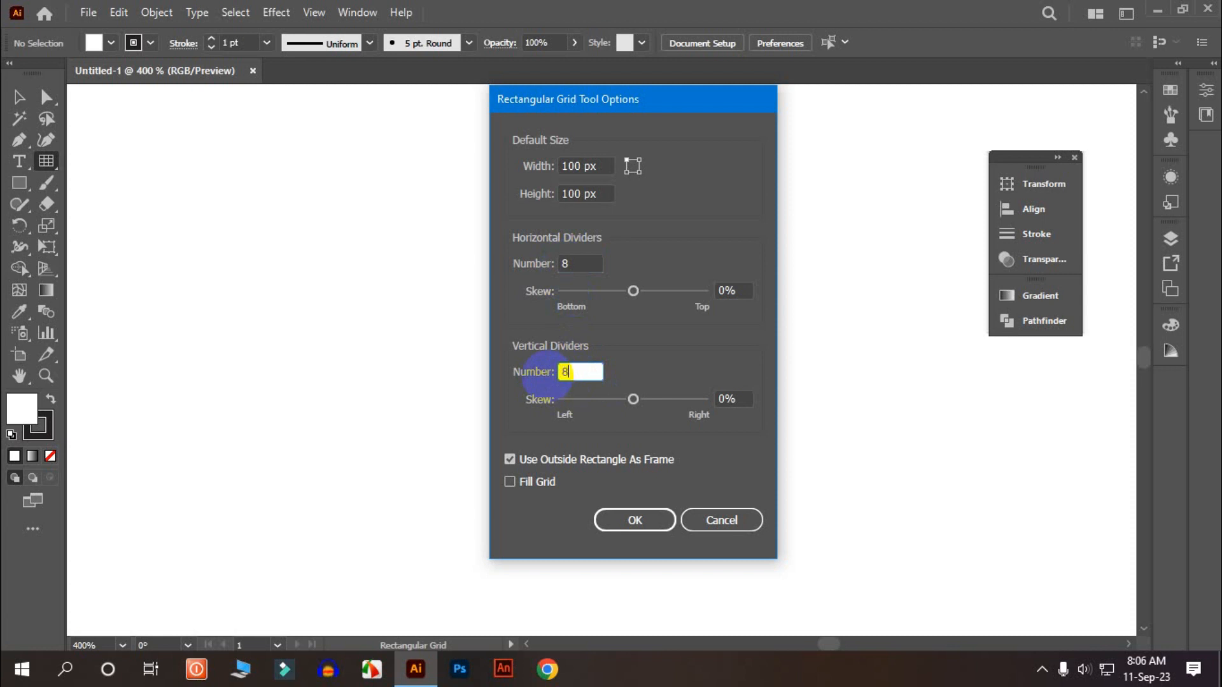
pyautogui.click(635, 518)
pyautogui.scroll(-3, 546, 314)
pyautogui.scroll(-2, 538, 326)
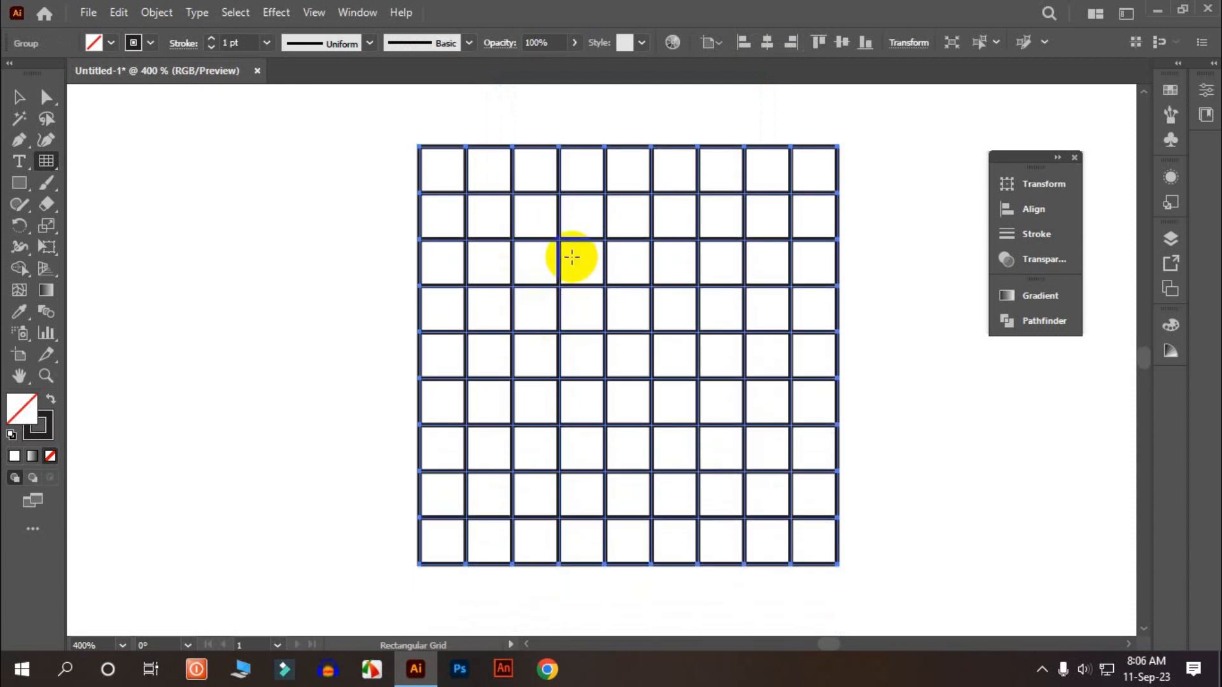
# - Move the whole grid about two cells to the left on the artboard
pyautogui.click(19, 98)
pyautogui.click(621, 272)
pyautogui.moveTo(632, 241); pyautogui.dragTo(538, 235)
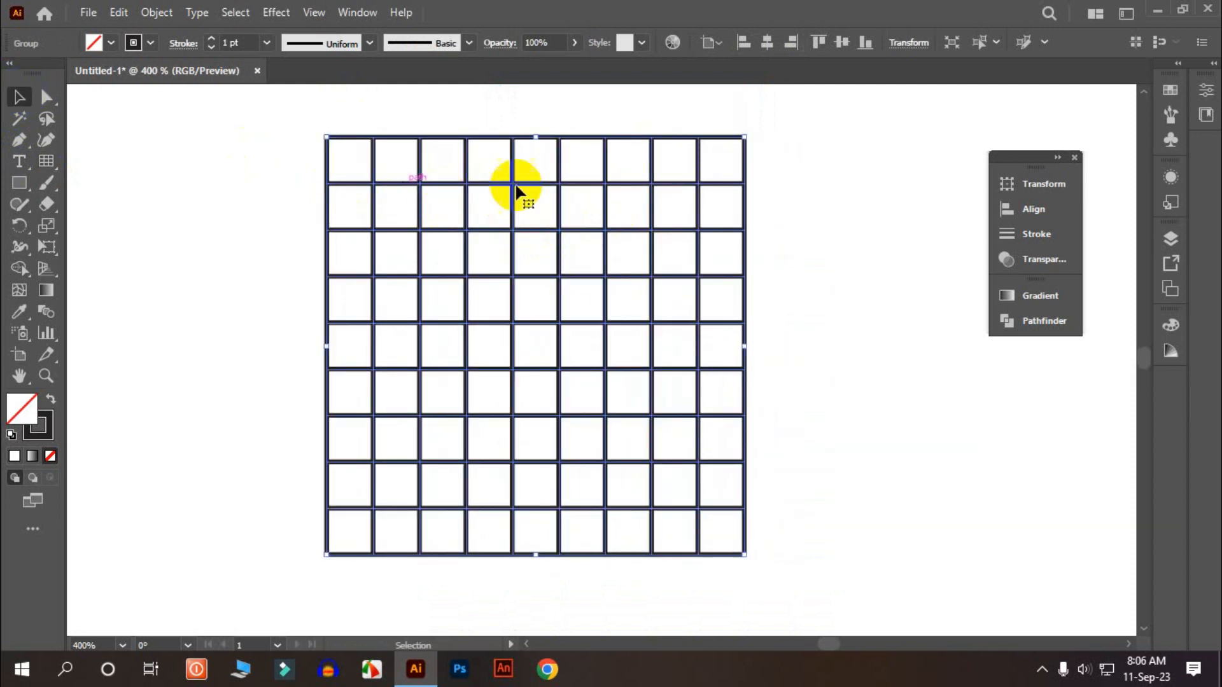
# - Draw a circle from the grid's centre point with the Ellipse Tool so that it fills the middle cell
pyautogui.click(19, 183)
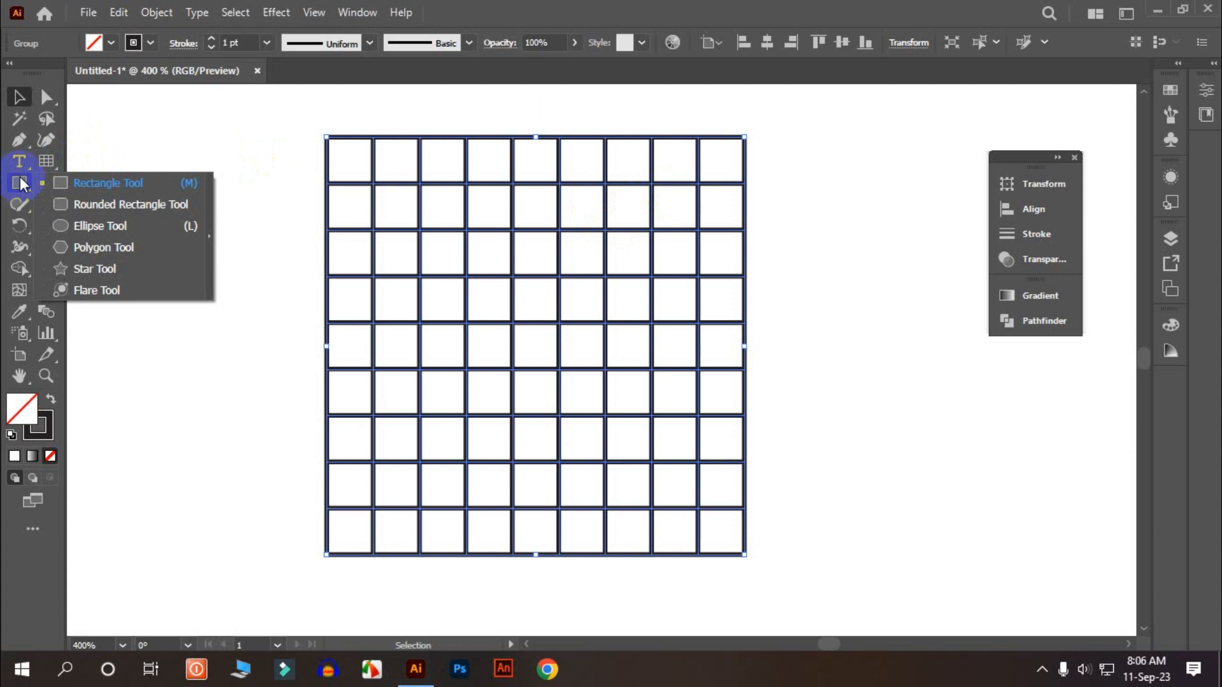
pyautogui.moveTo(21, 185); pyautogui.dragTo(49, 226)
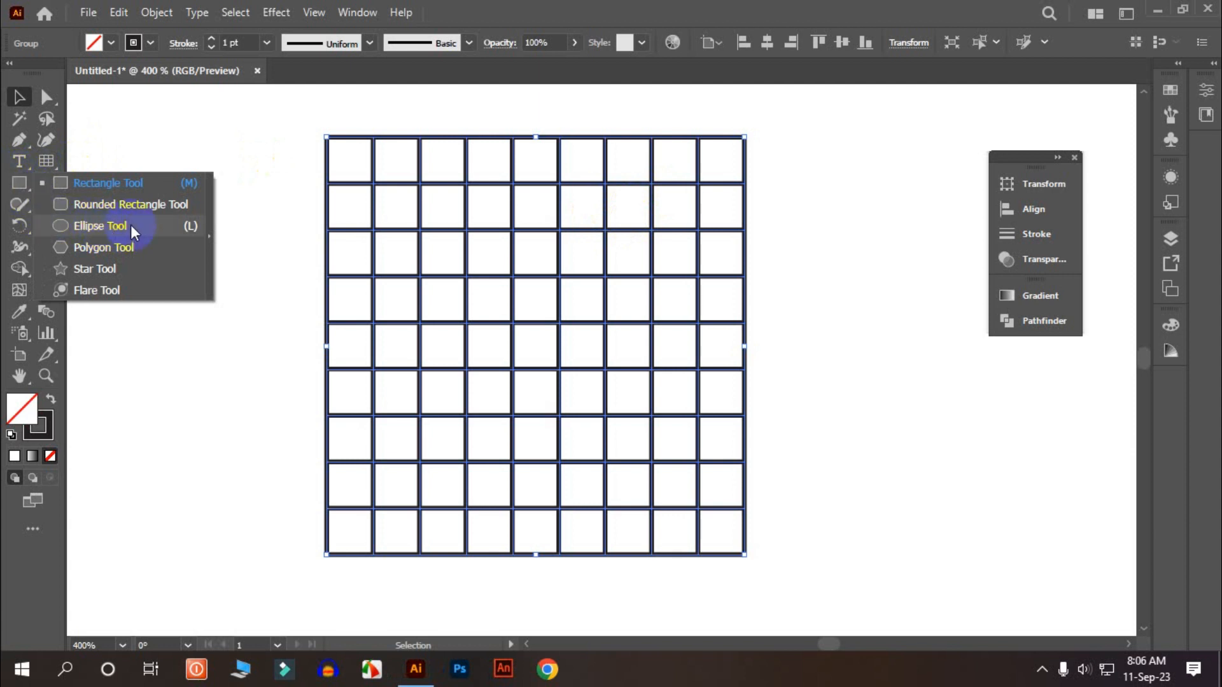
pyautogui.moveTo(131, 226); pyautogui.dragTo(131, 227)
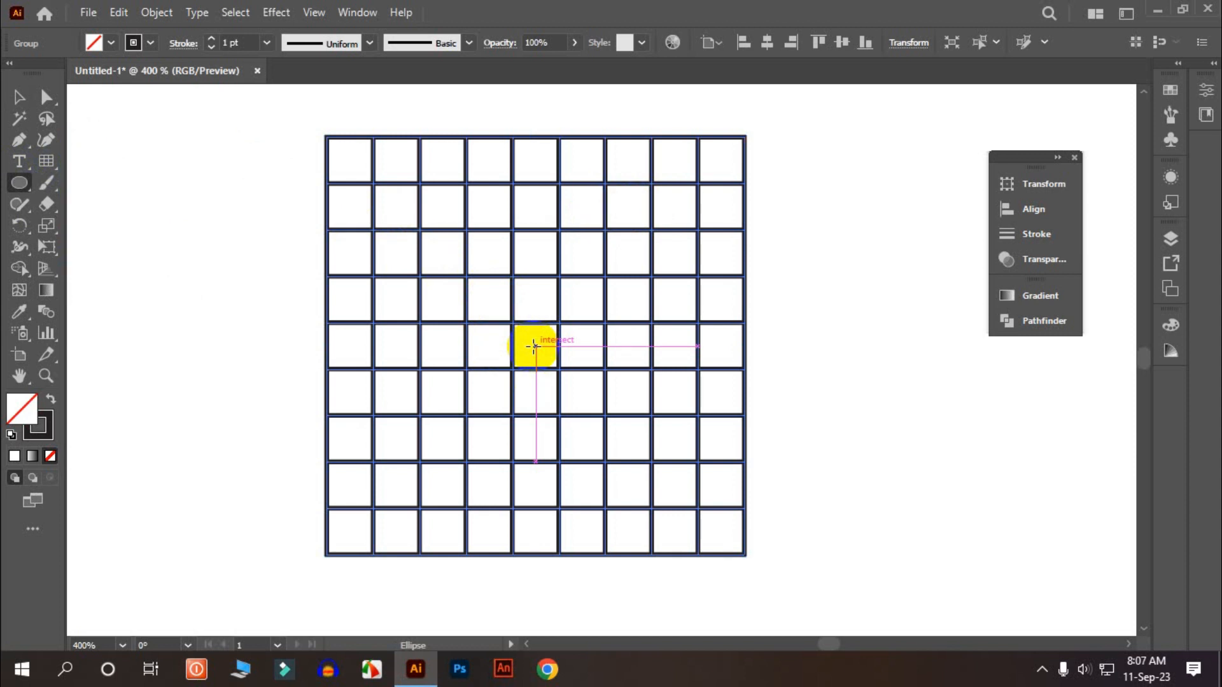
pyautogui.scroll(2, 534, 347)
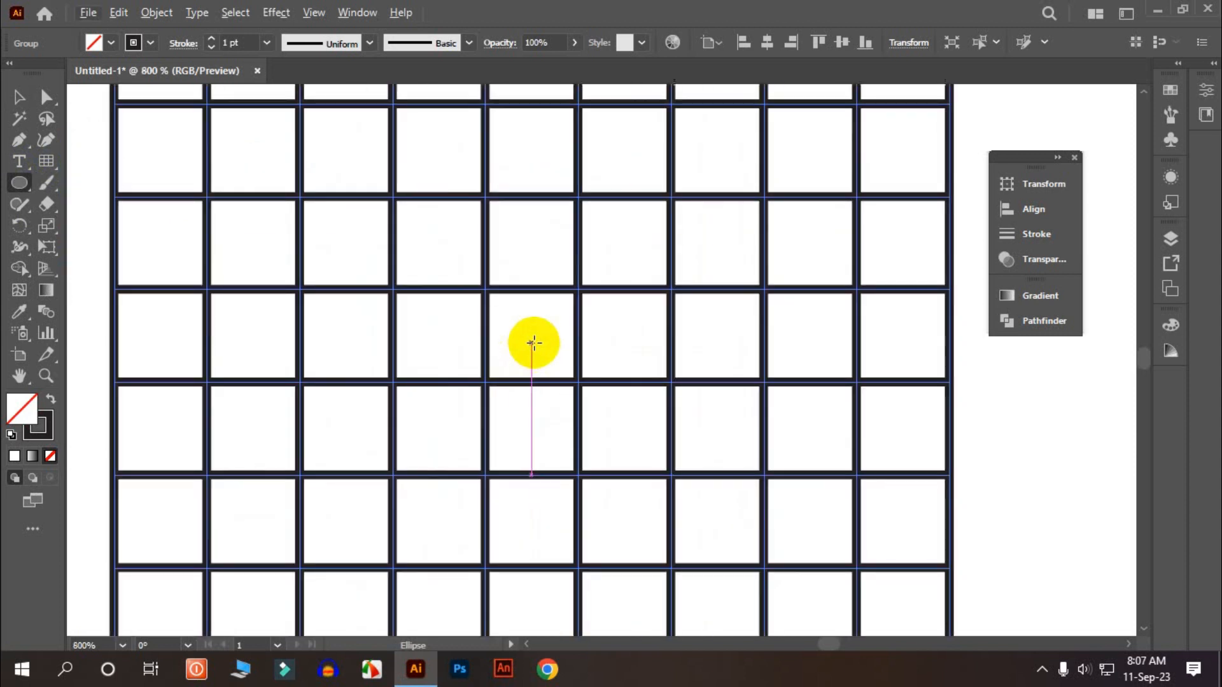
pyautogui.moveTo(531, 335); pyautogui.dragTo(487, 306)
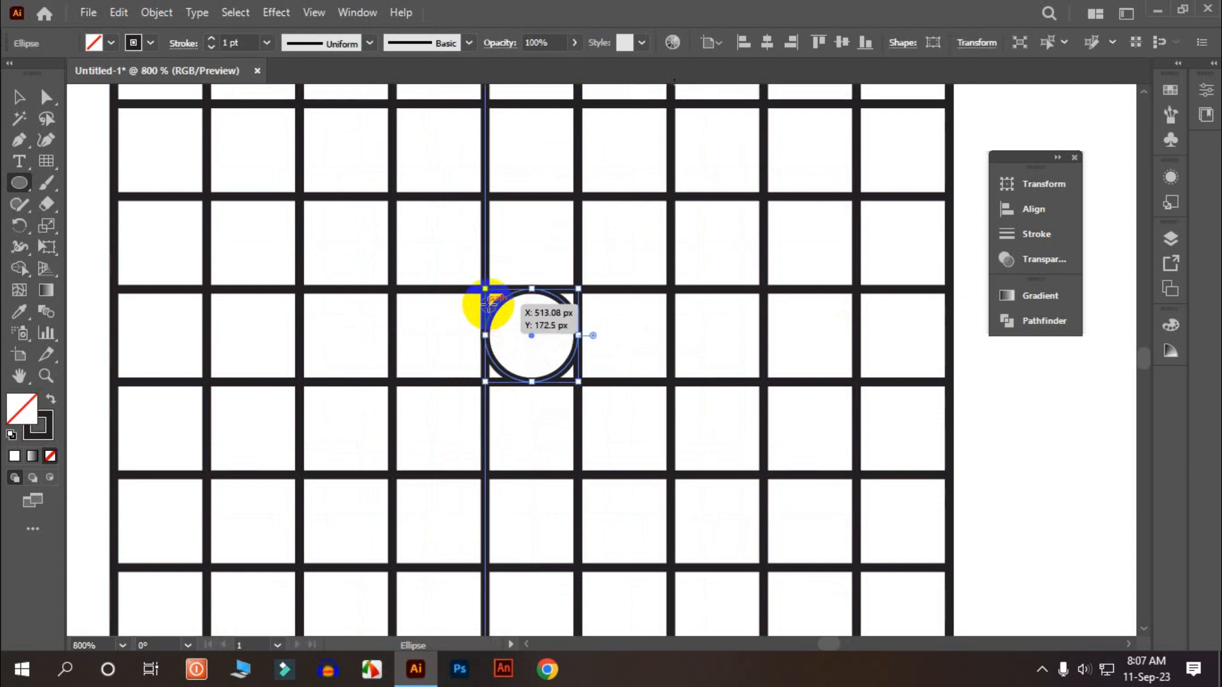
pyautogui.click(19, 97)
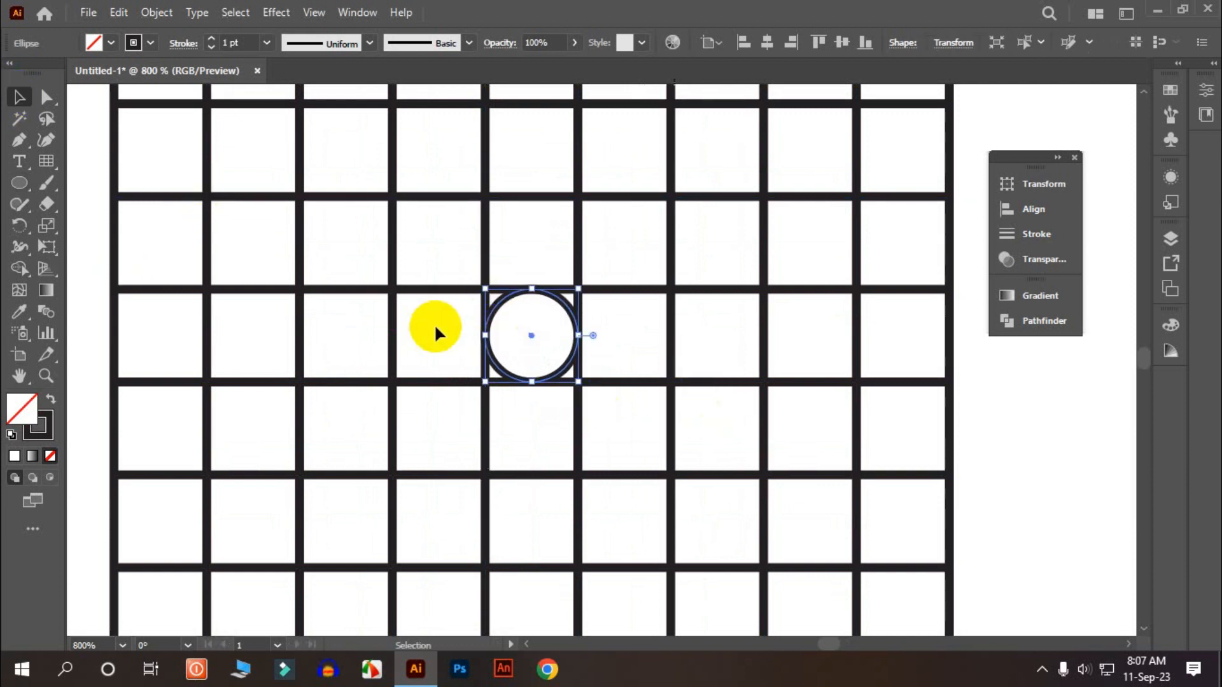
# - Examine in Outline view whether the circle's edges meet the grid lines of the middle cell, and return to Preview
pyautogui.scroll(-2, 434, 324)
pyautogui.click(777, 331)
pyautogui.press('a')
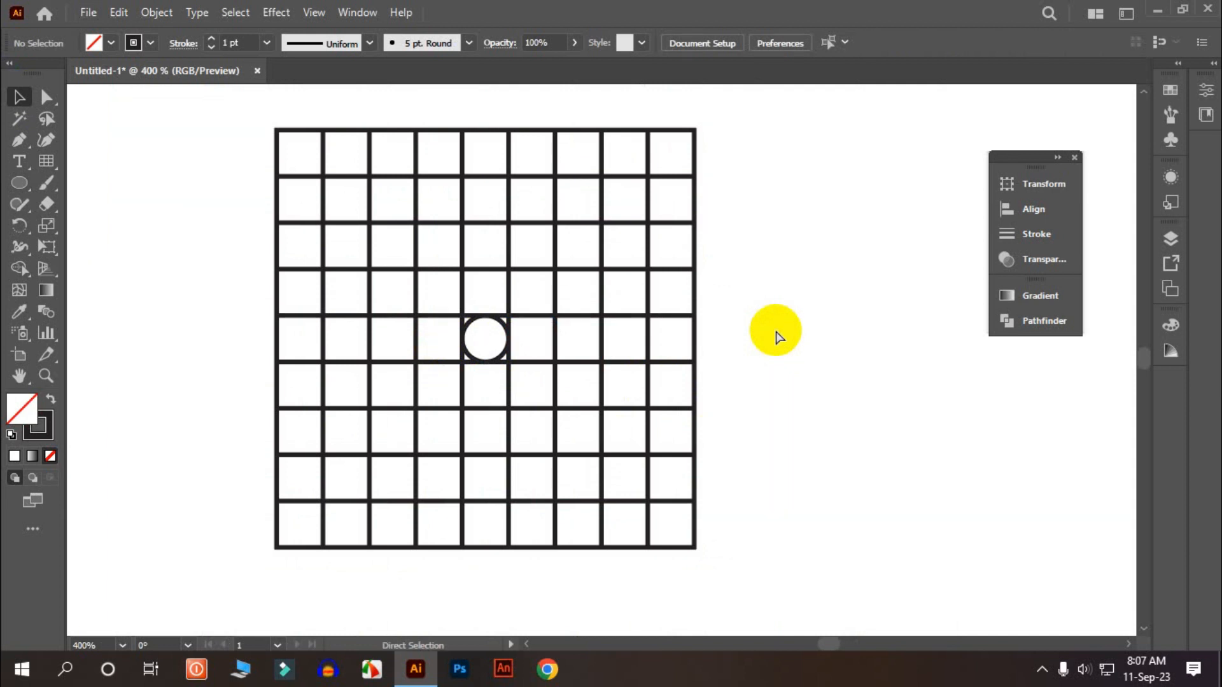
pyautogui.hotkey('ctrl', 'y')
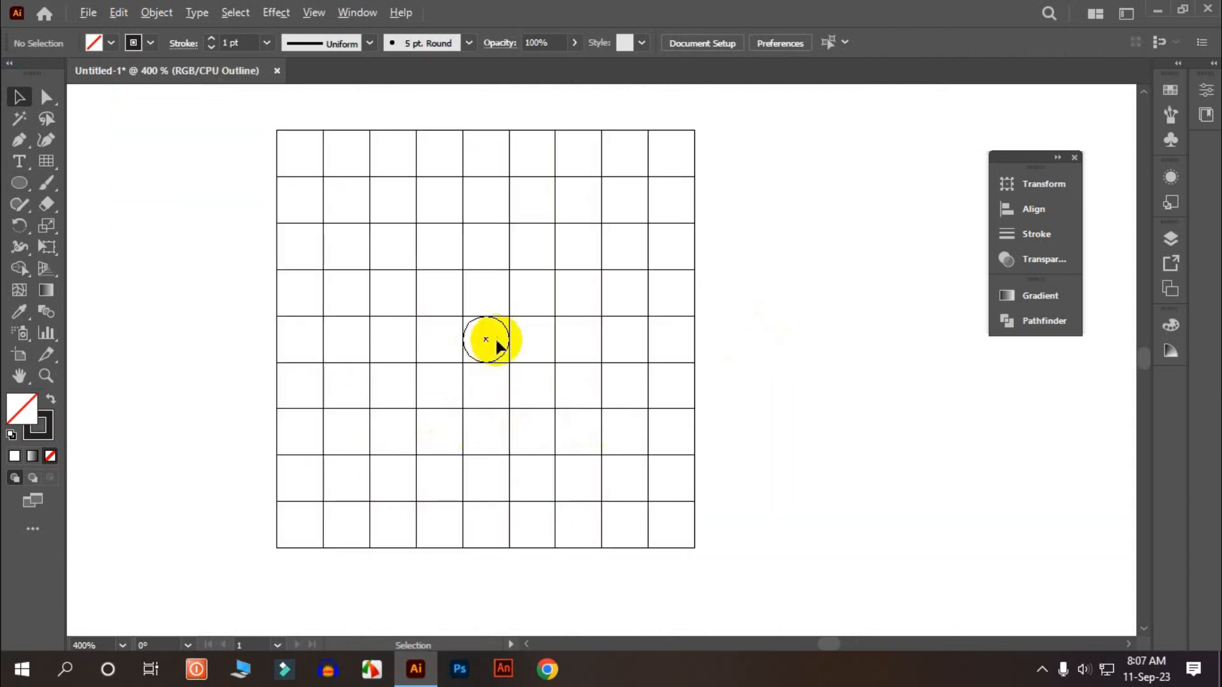
pyautogui.scroll(8, 485, 340)
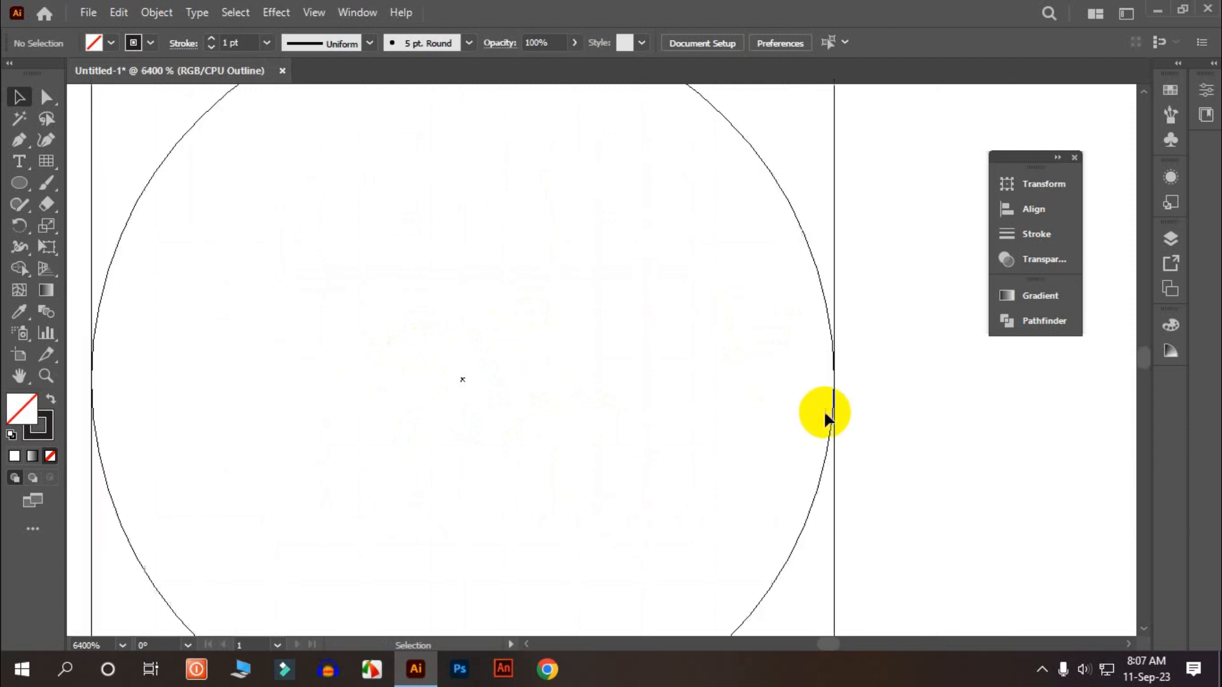
pyautogui.moveTo(730, 353); pyautogui.dragTo(857, 379)
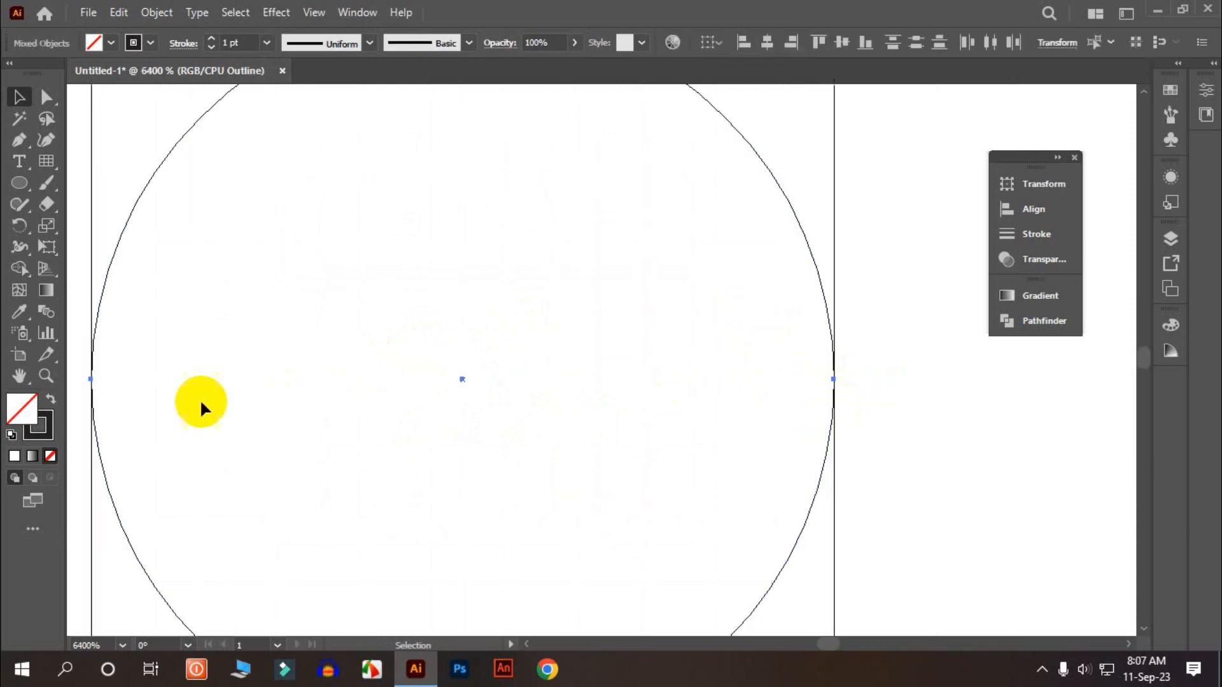
pyautogui.hotkey('ctrl', '-')
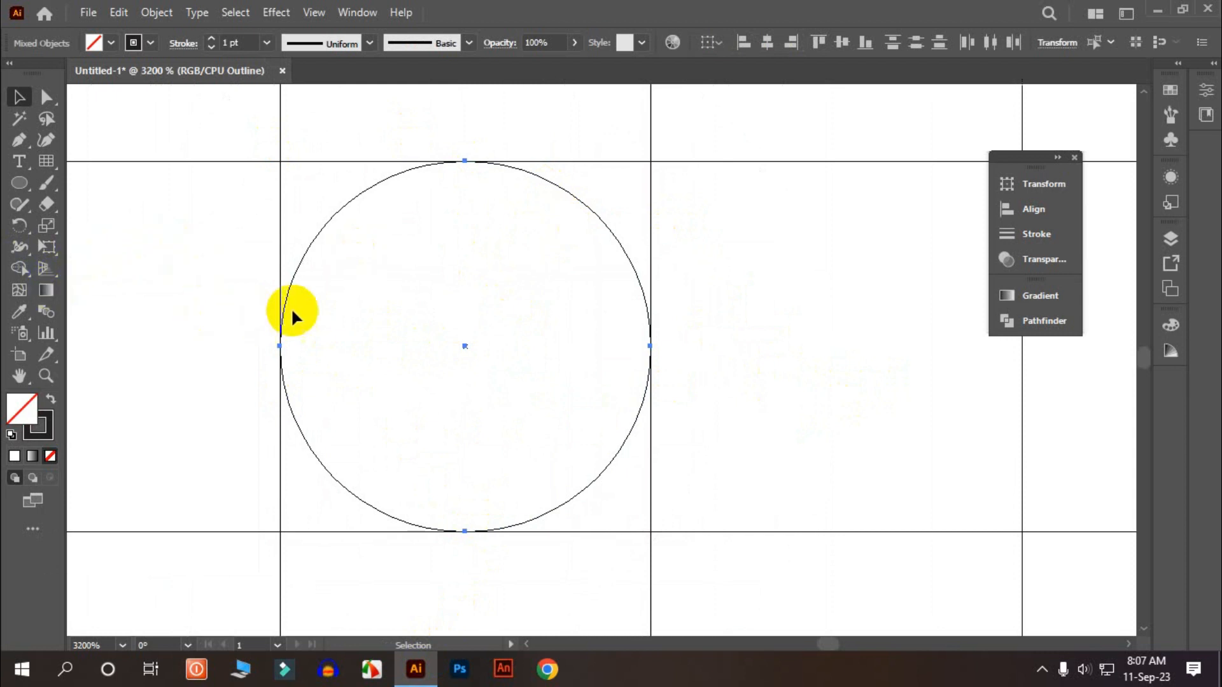
pyautogui.click(22, 269)
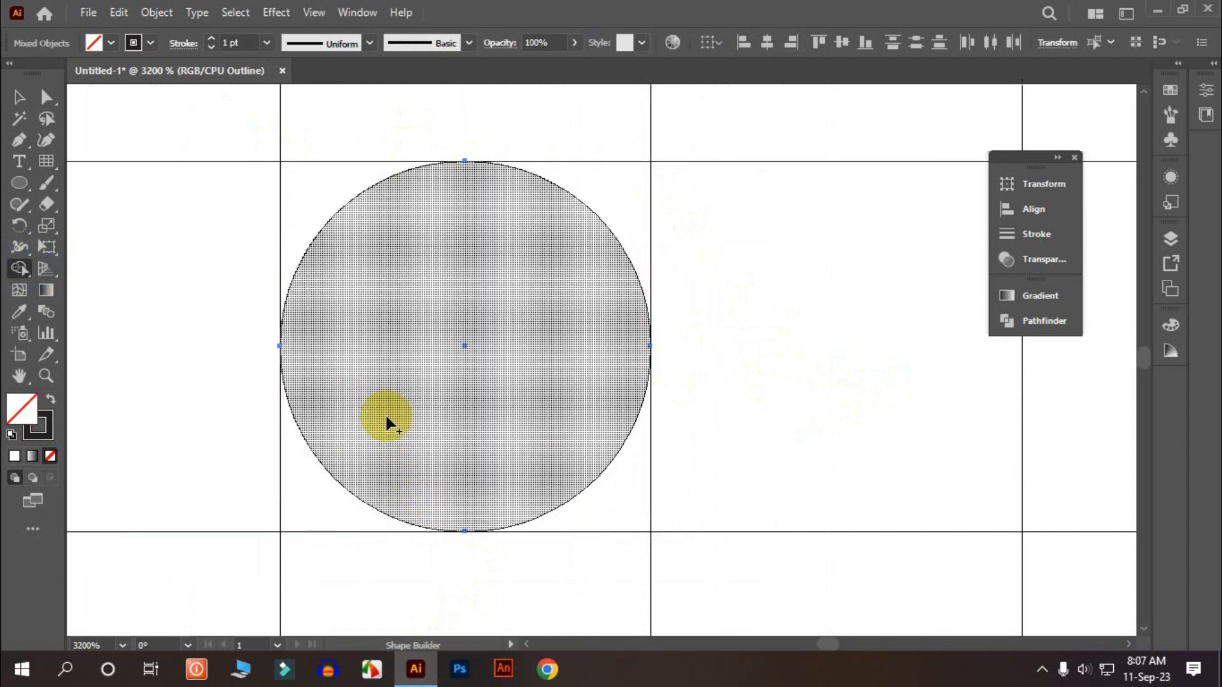
pyautogui.click(19, 96)
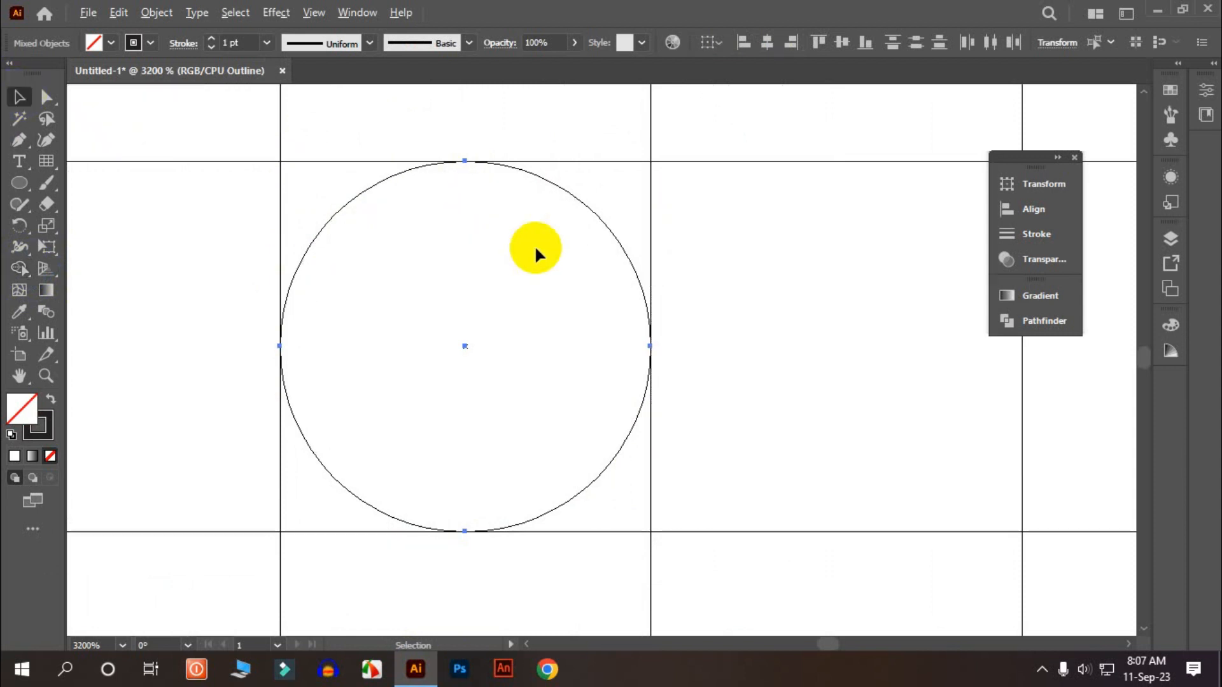
pyautogui.scroll(-6, 537, 274)
pyautogui.scroll(-1, 547, 336)
pyautogui.scroll(-1, 547, 335)
pyautogui.hotkey('ctrl', 'y')
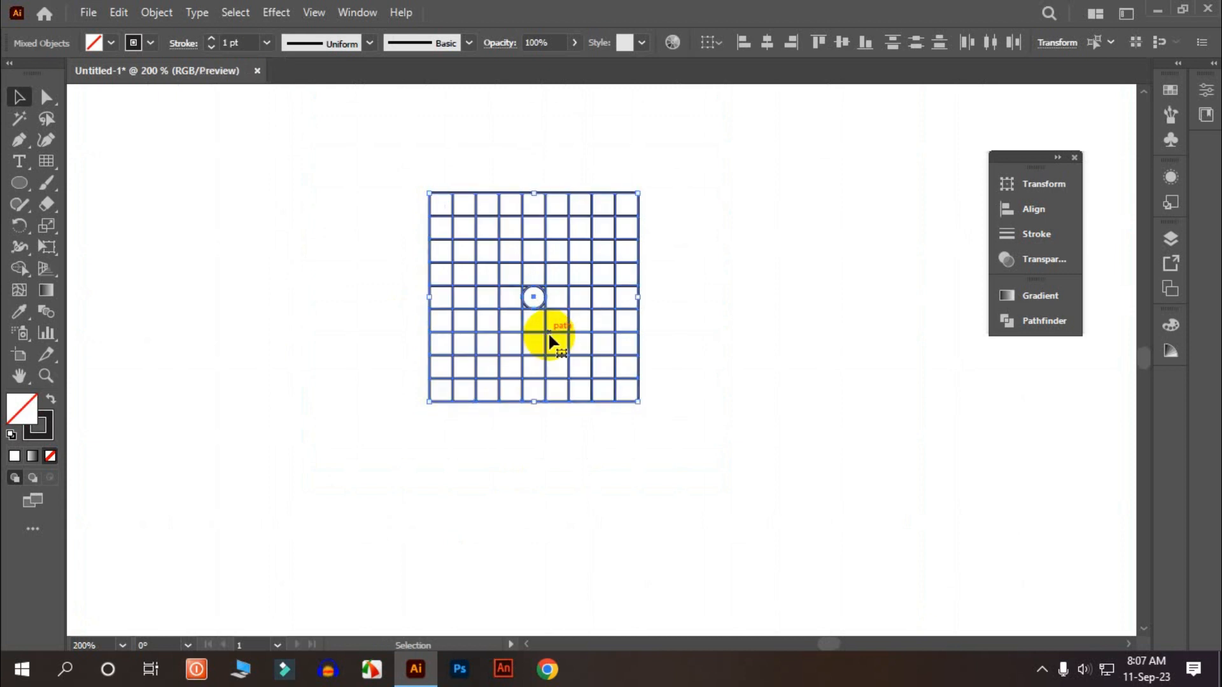
# - Copy the small circle, paste it in front, and scale the copy from its centre to span three by three cells
pyautogui.click(661, 309)
pyautogui.click(531, 296)
pyautogui.scroll(3, 531, 296)
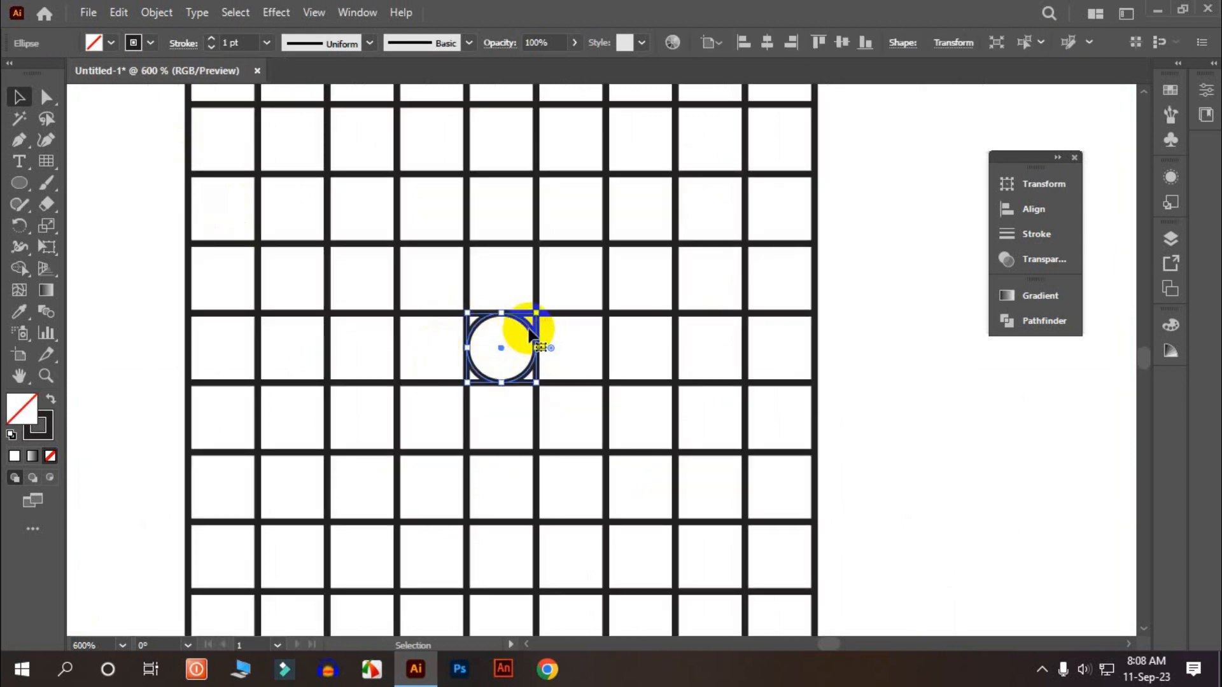
pyautogui.click(155, 13)
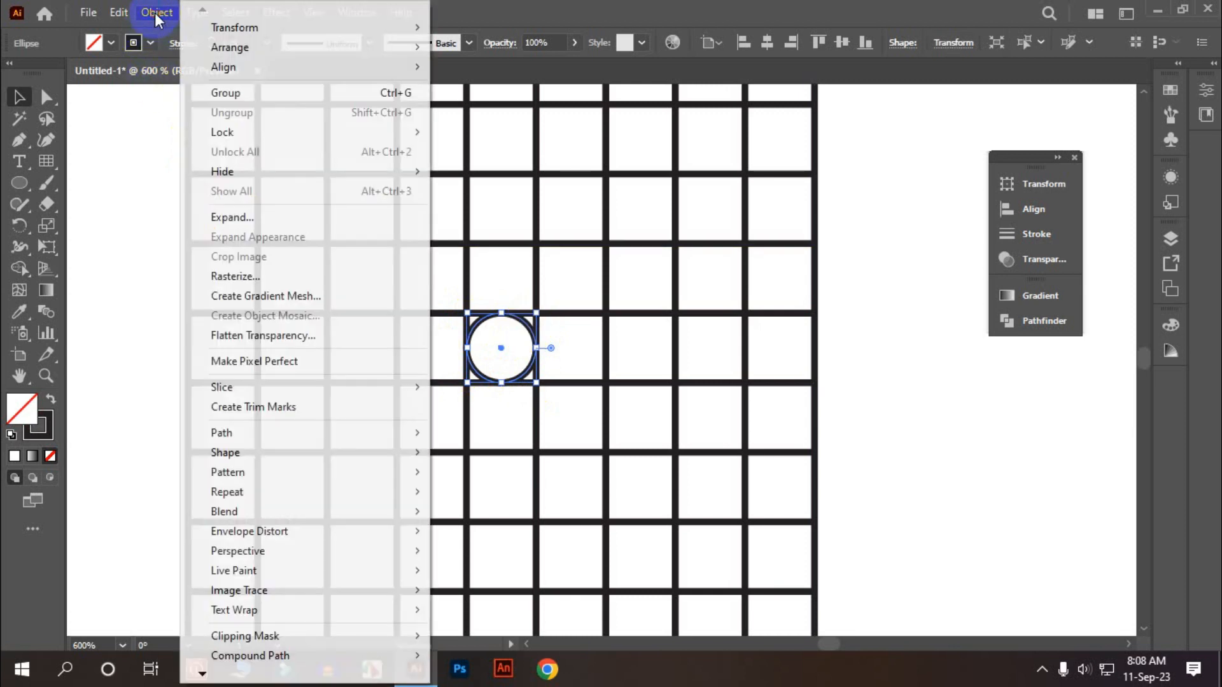
pyautogui.click(143, 12)
pyautogui.click(120, 11)
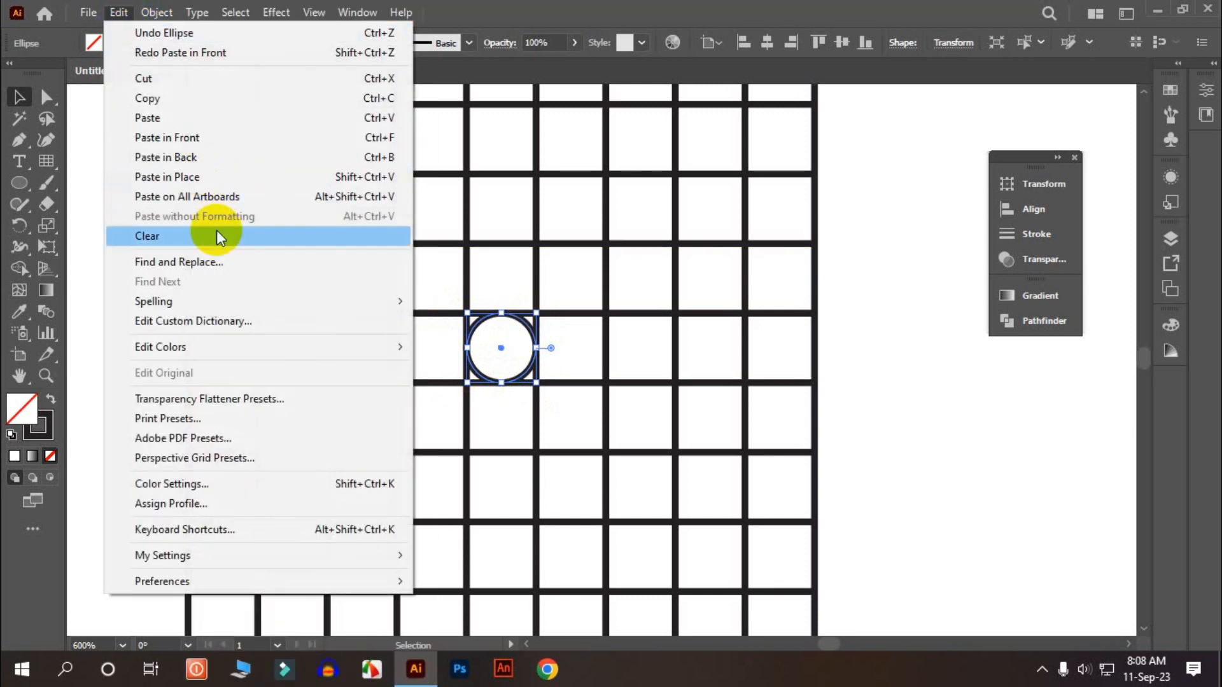
pyautogui.click(184, 99)
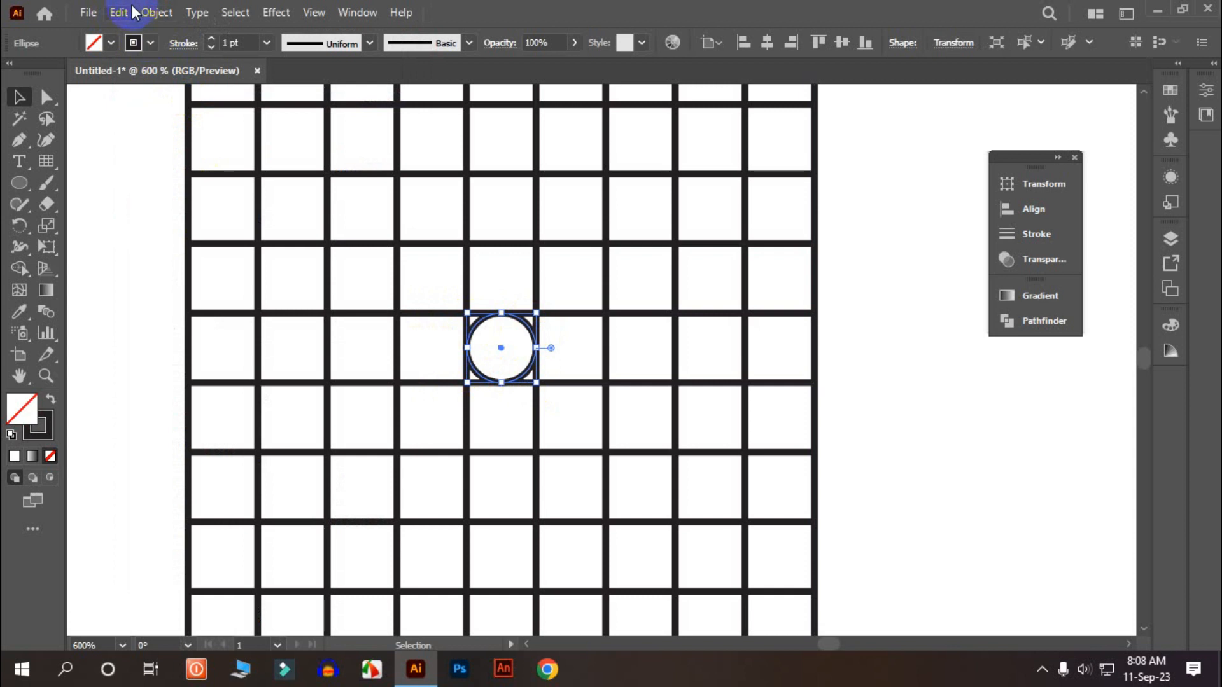
pyautogui.click(127, 13)
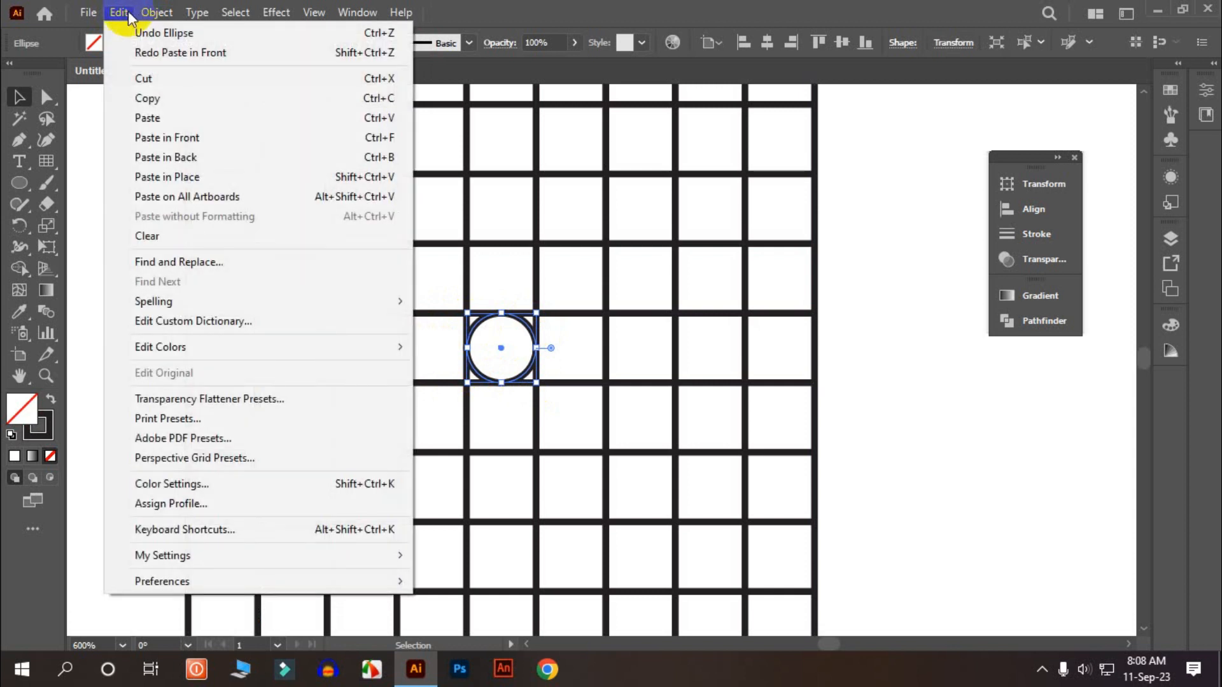
pyautogui.click(196, 139)
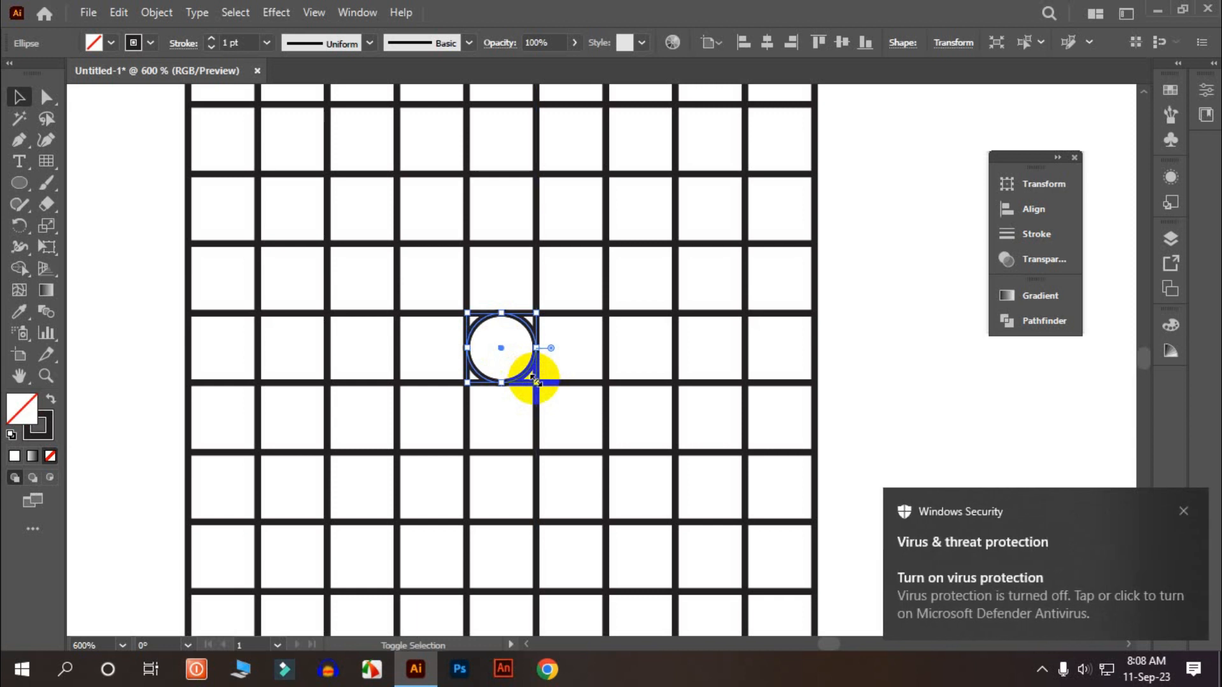
pyautogui.moveTo(535, 381); pyautogui.dragTo(608, 485)
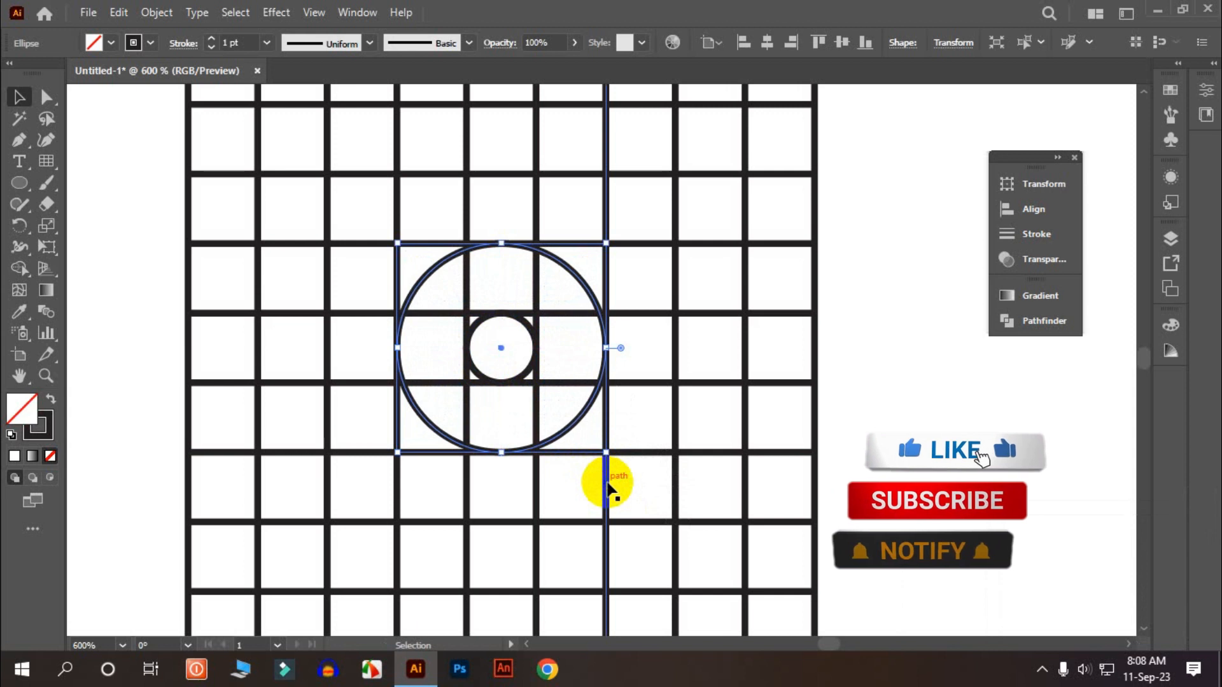
# - Paste two more copies of the small circle in front, scaling them from the centre to span five by five and seven by seven cells
pyautogui.click(121, 14)
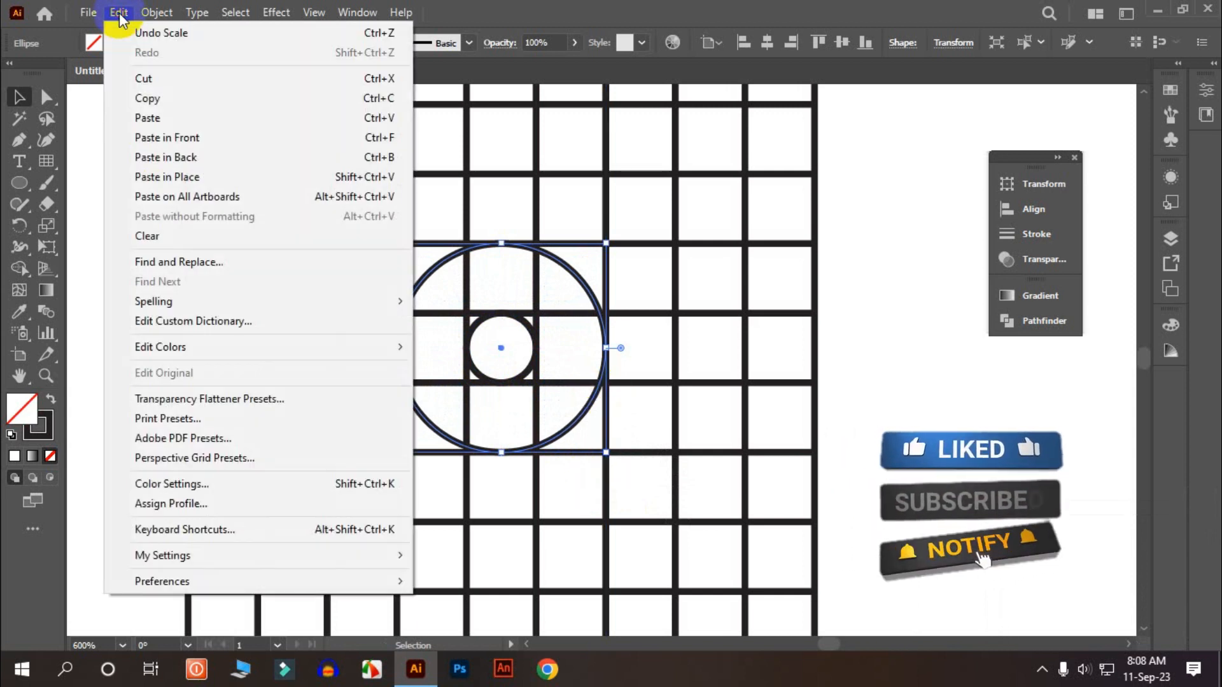
pyautogui.click(207, 134)
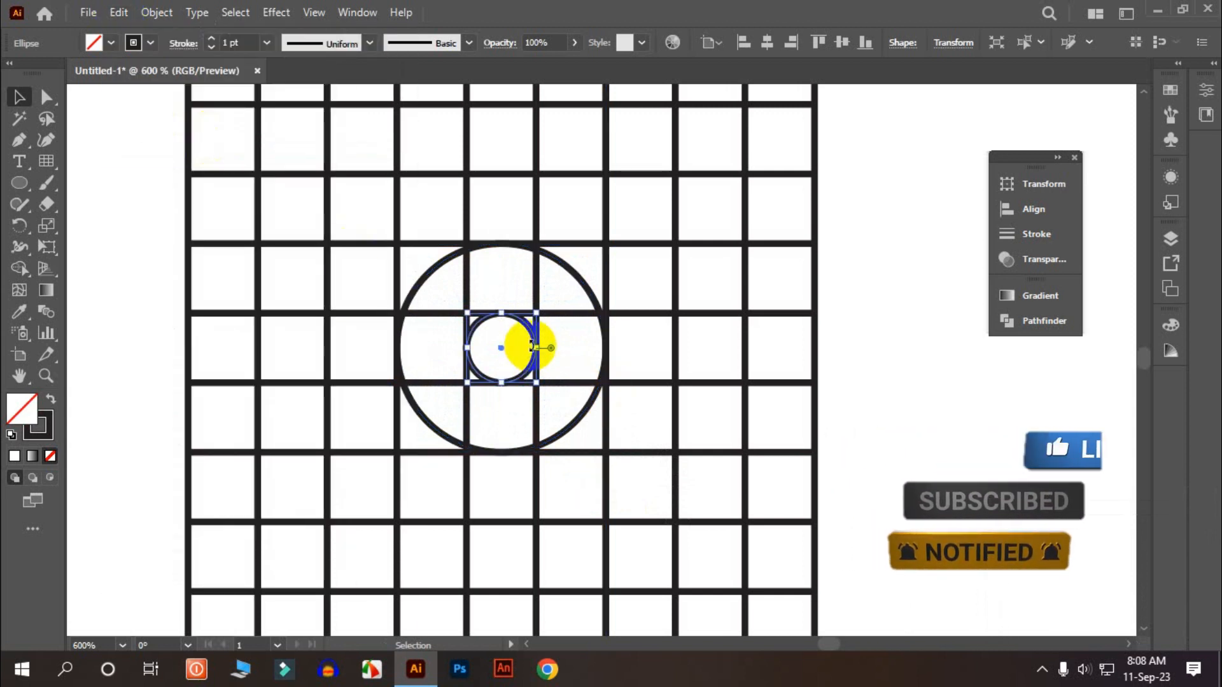
pyautogui.moveTo(536, 381); pyautogui.dragTo(676, 550)
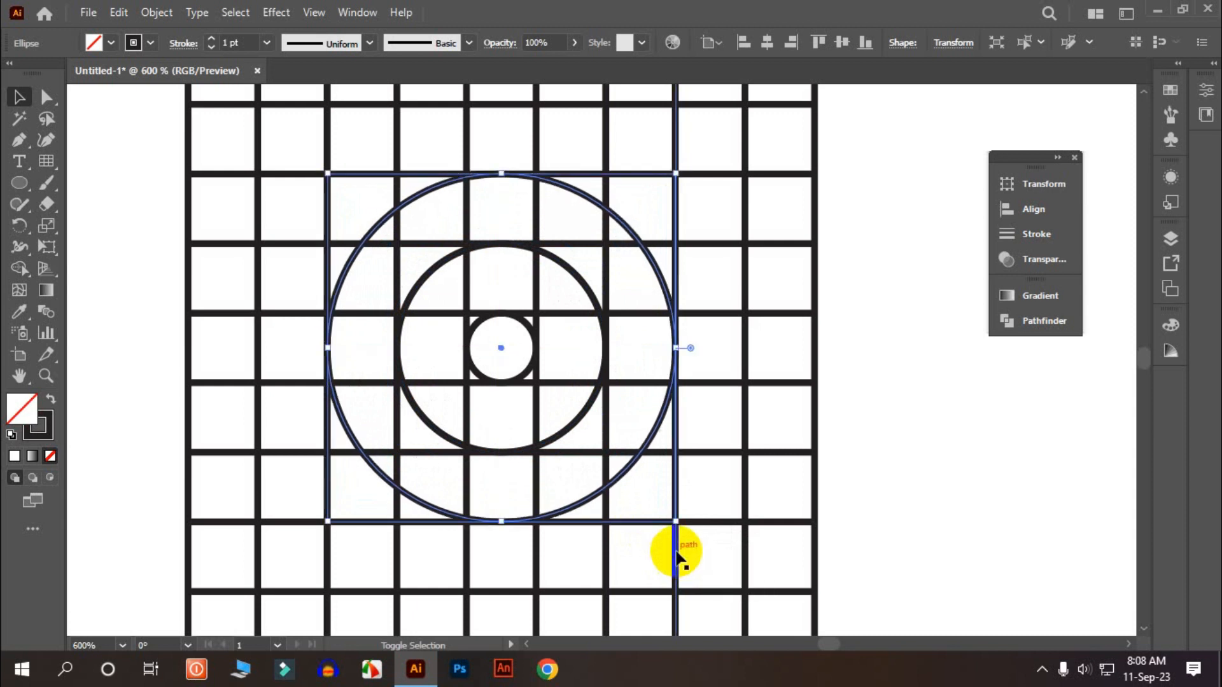
pyautogui.click(119, 13)
pyautogui.click(181, 137)
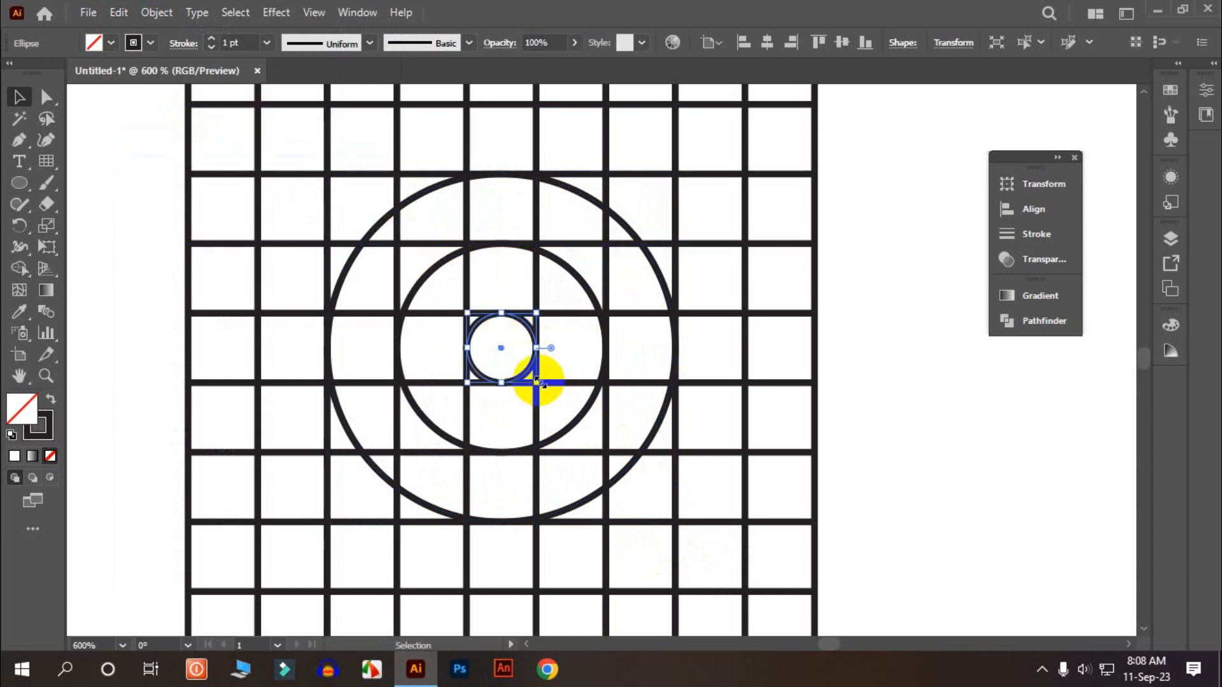
pyautogui.moveTo(536, 383); pyautogui.dragTo(767, 592)
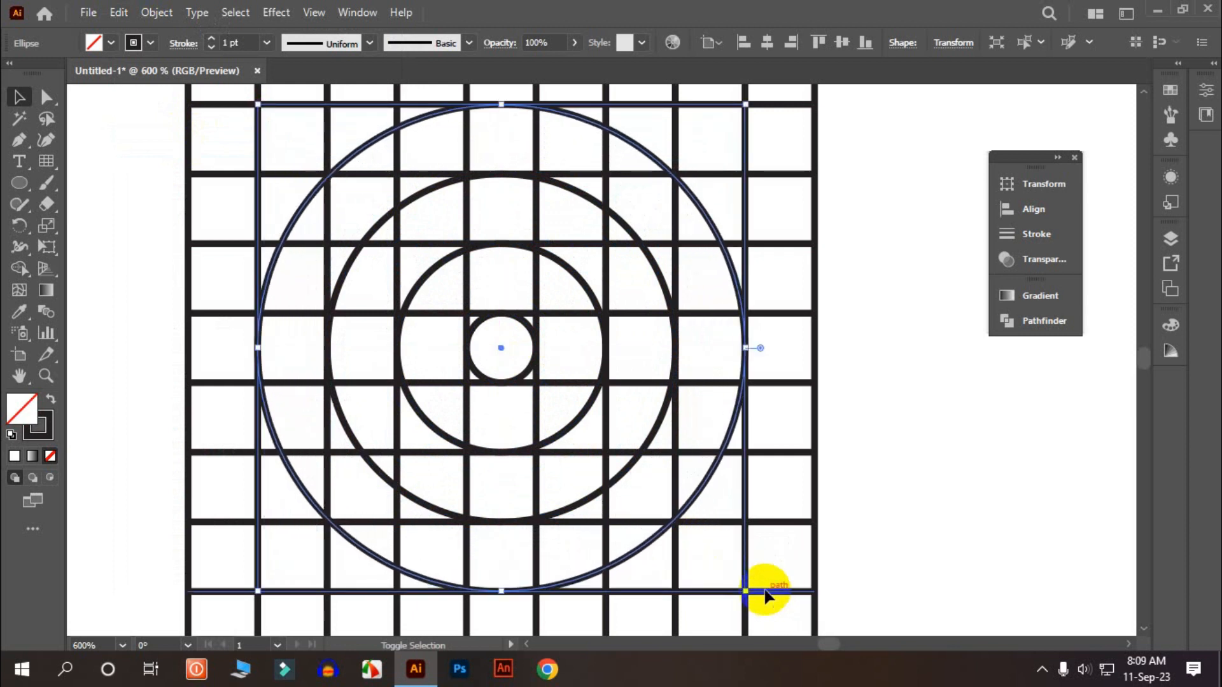
# - Examine in Outline view whether the concentric circles' edges meet the grid lines, and return to Preview
pyautogui.scroll(-2, 554, 380)
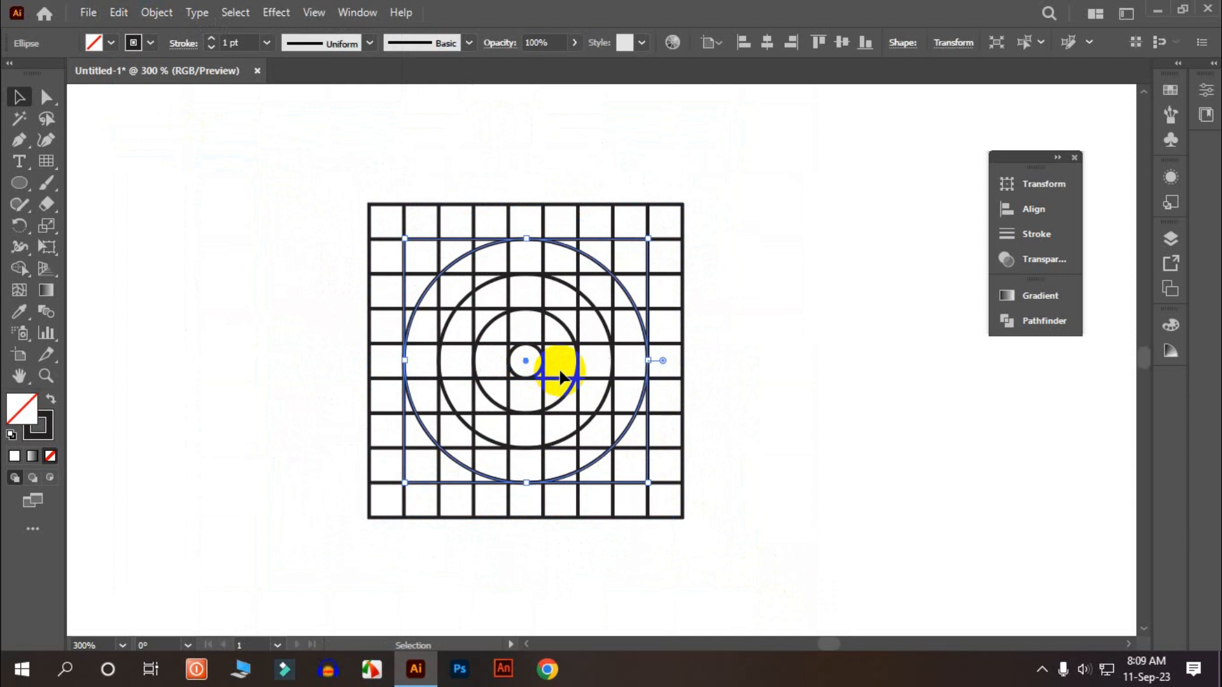
pyautogui.press('a')
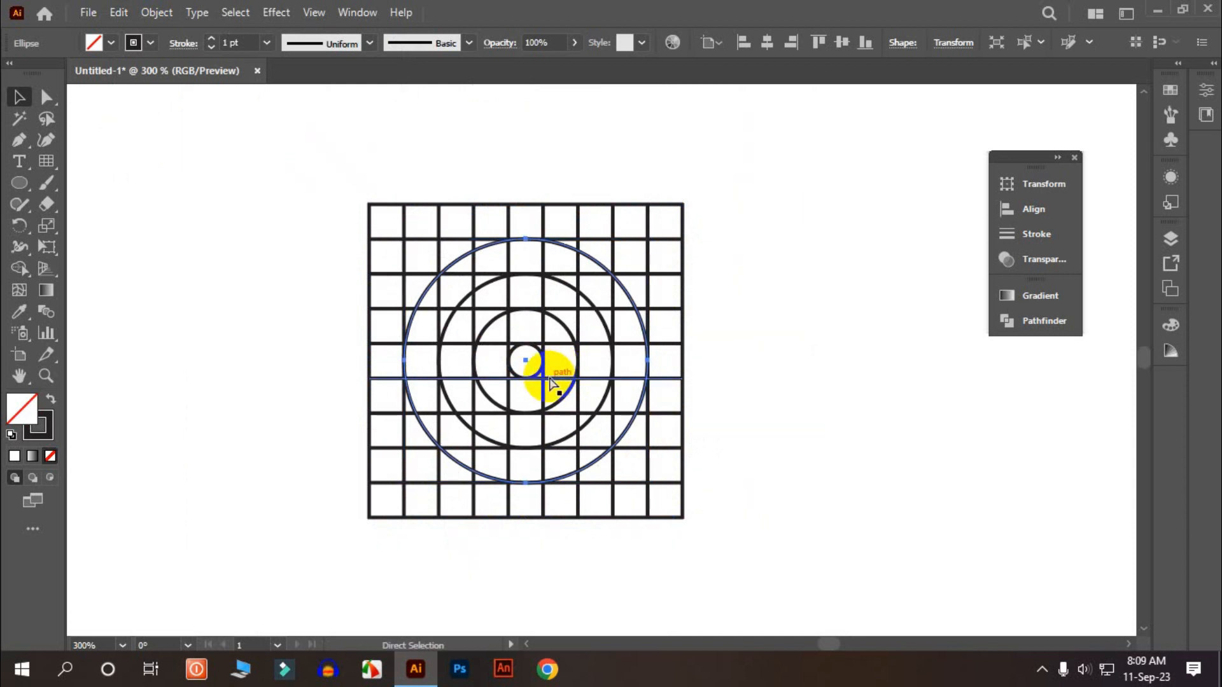
pyautogui.hotkey('ctrl', 'y')
pyautogui.press('v')
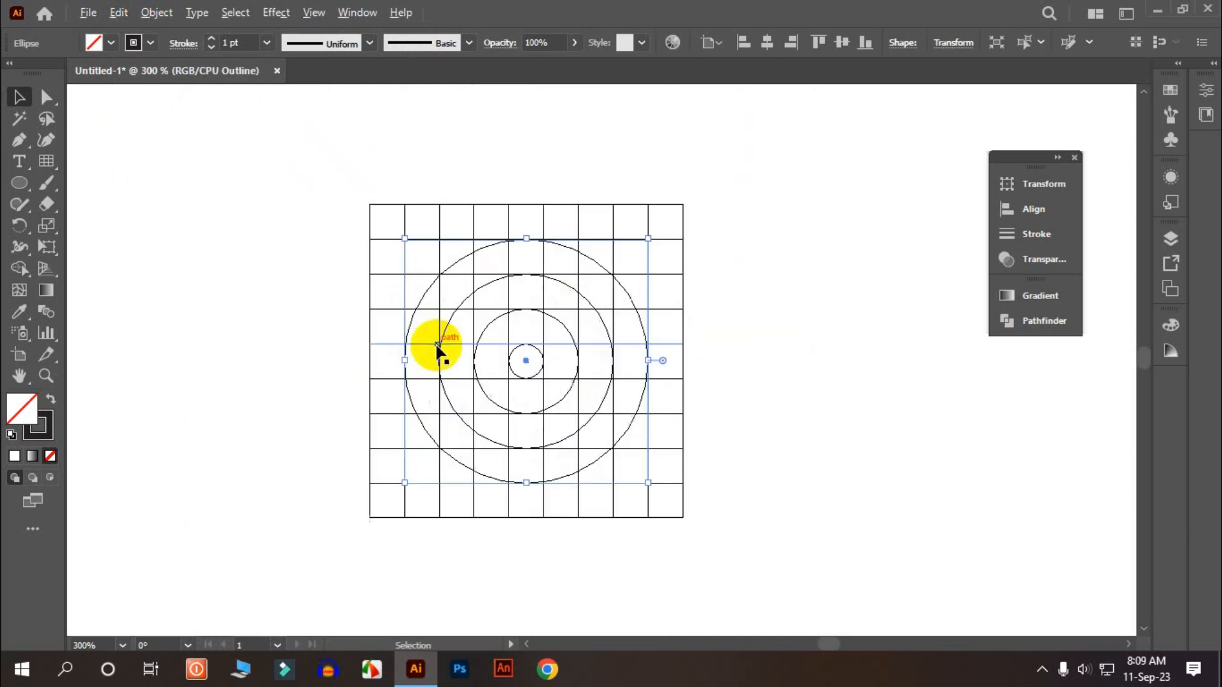
pyautogui.scroll(5, 453, 358)
pyautogui.scroll(-2, 349, 357)
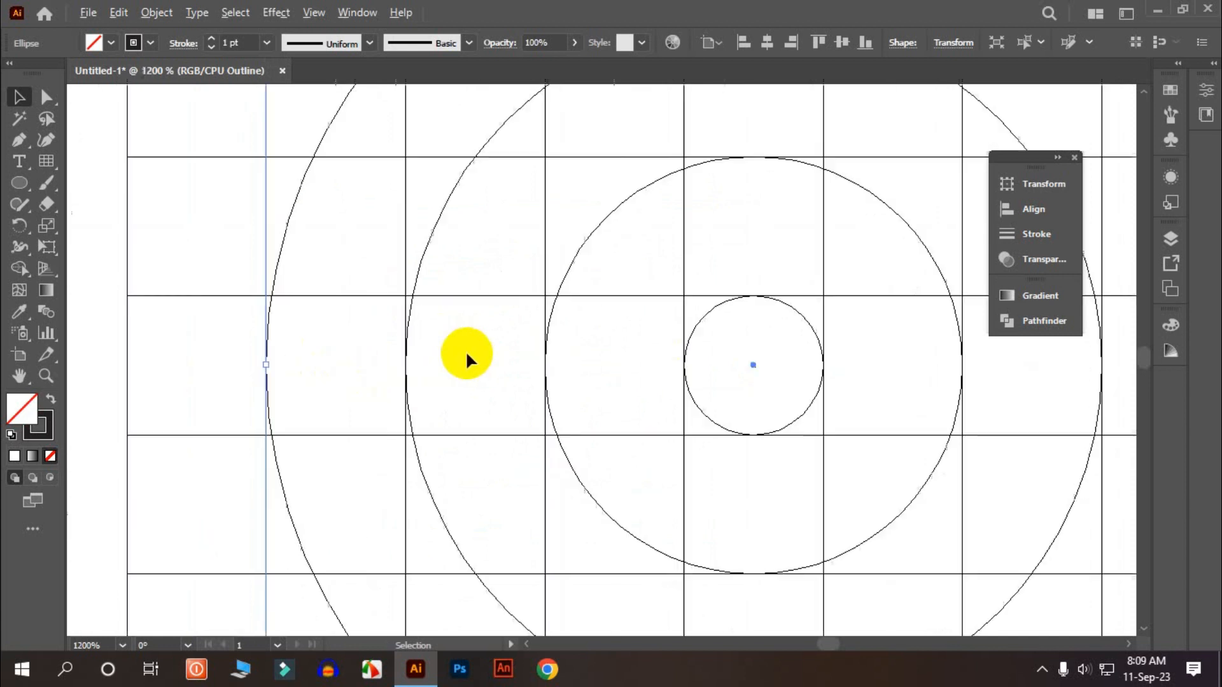
pyautogui.scroll(-4, 513, 358)
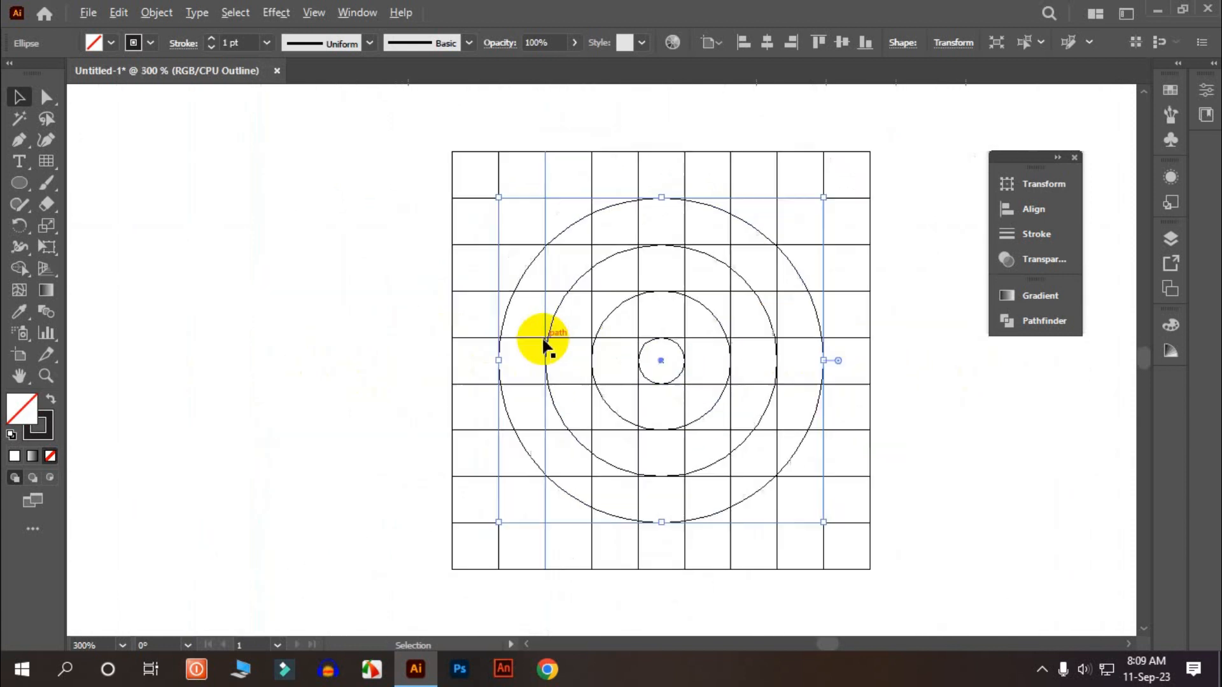
pyautogui.scroll(1, 863, 347)
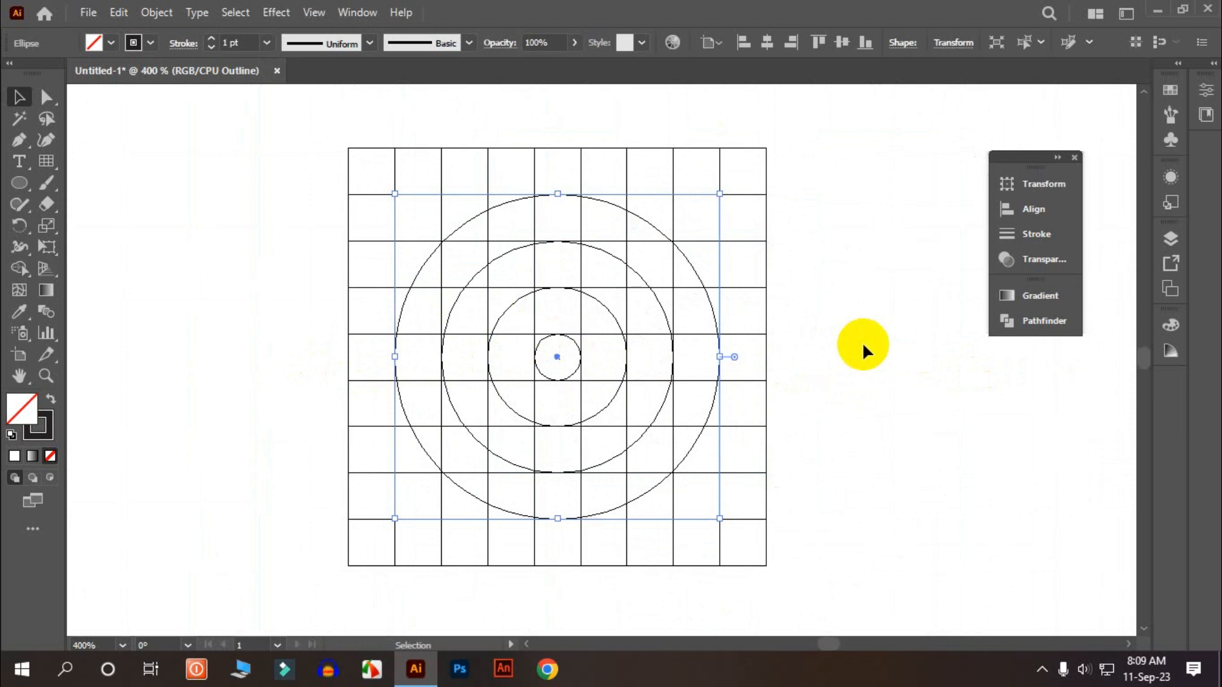
pyautogui.hotkey('ctrl', 'y')
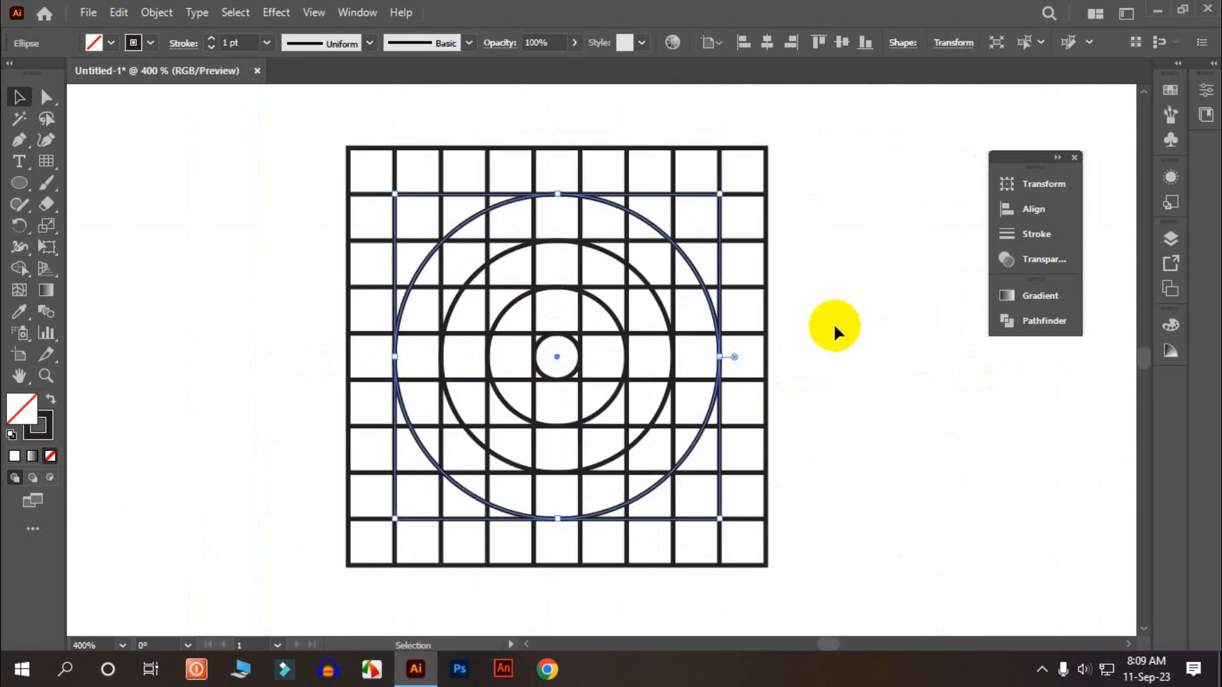
pyautogui.moveTo(245, 132); pyautogui.dragTo(822, 556)
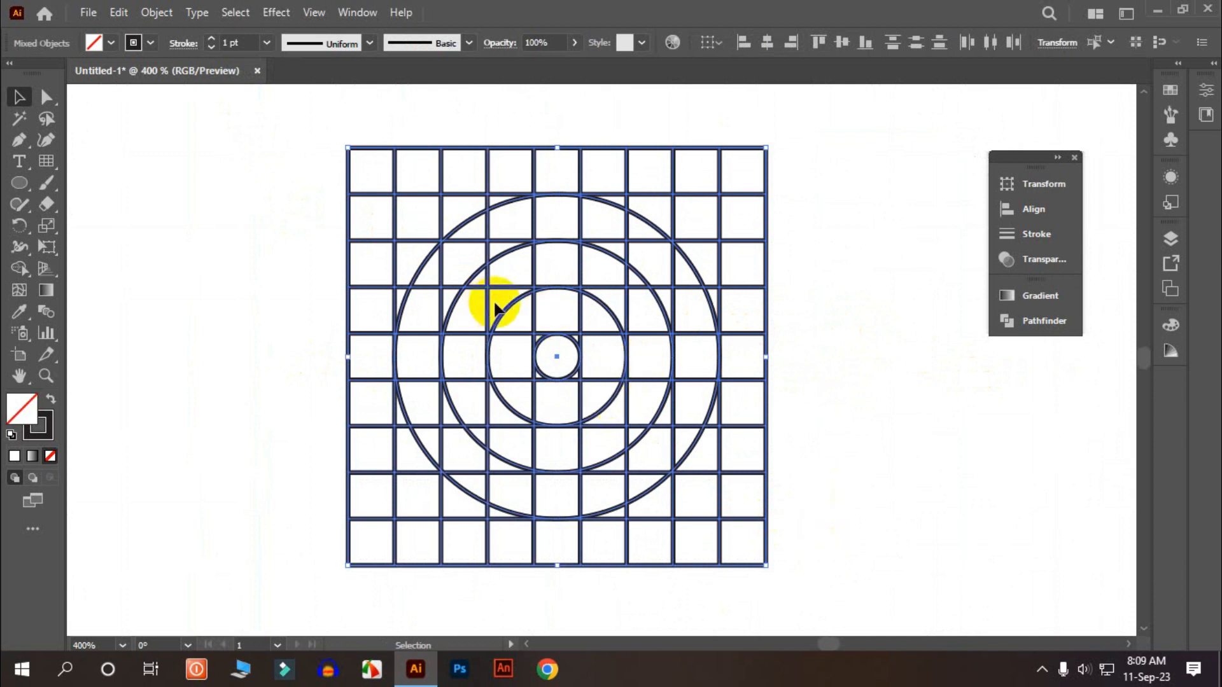
pyautogui.click(24, 296)
pyautogui.click(19, 268)
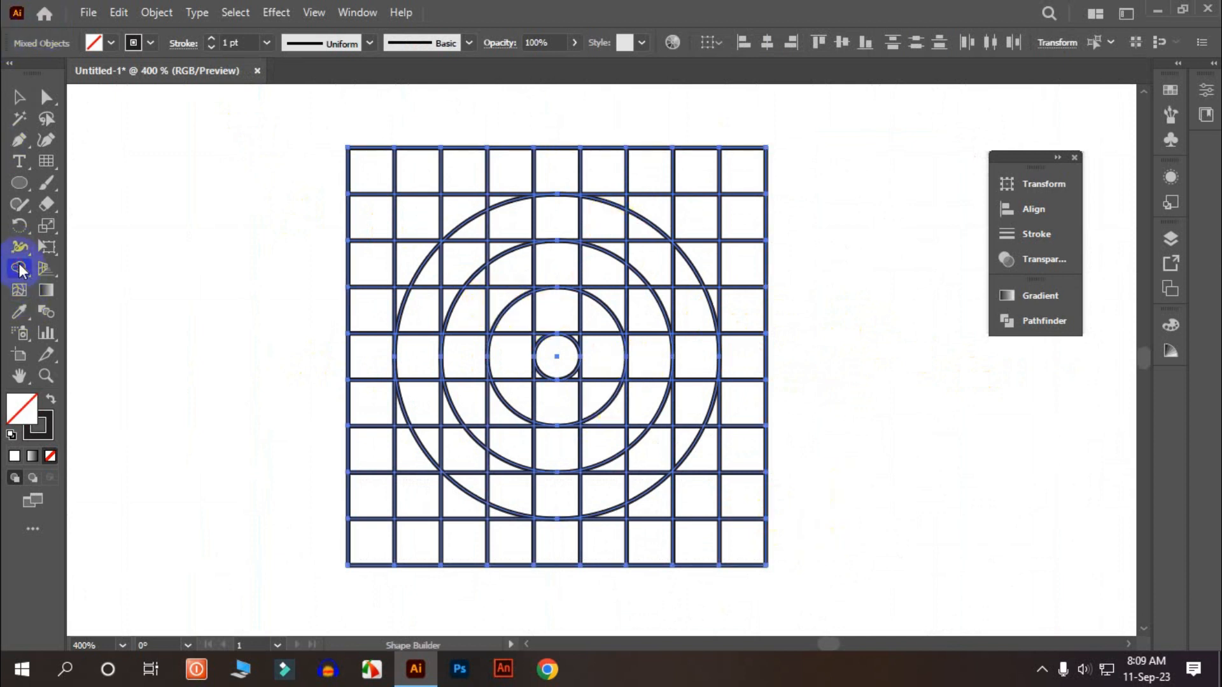
pyautogui.click(51, 399)
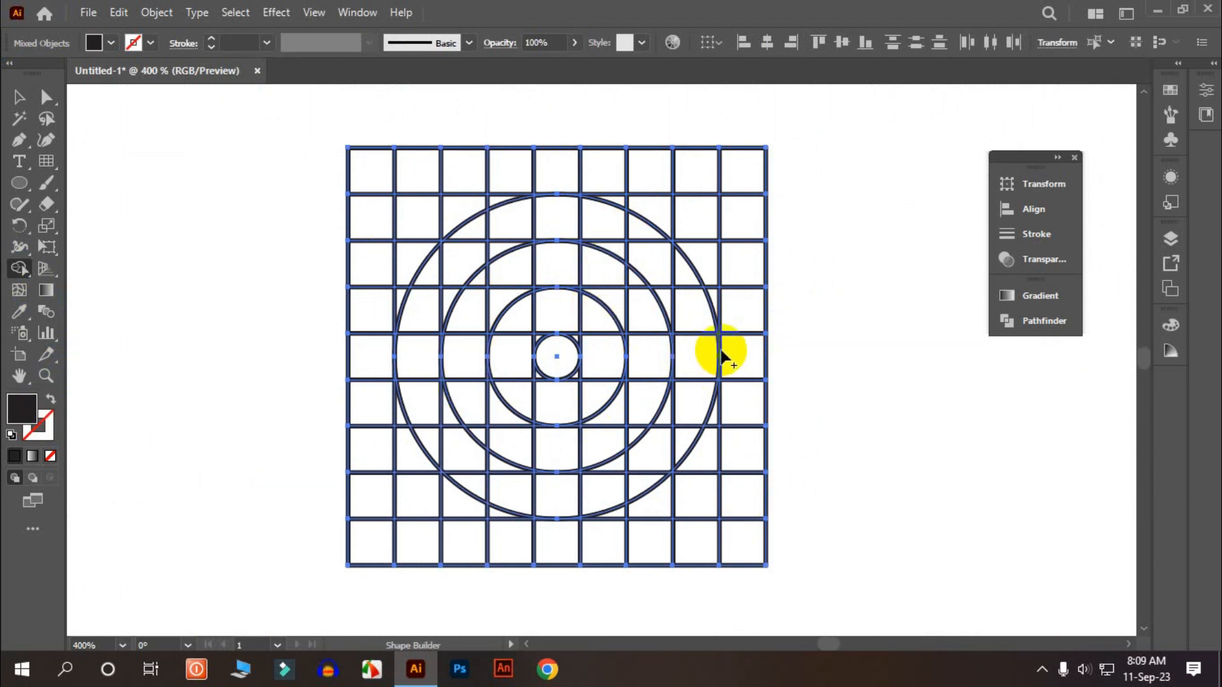
pyautogui.click(18, 99)
# - Rotate the whole grid together with all the circles by 45 degrees so that it stands as a diamond
pyautogui.moveTo(261, 150); pyautogui.dragTo(731, 545)
pyautogui.scroll(-1, 273, 338)
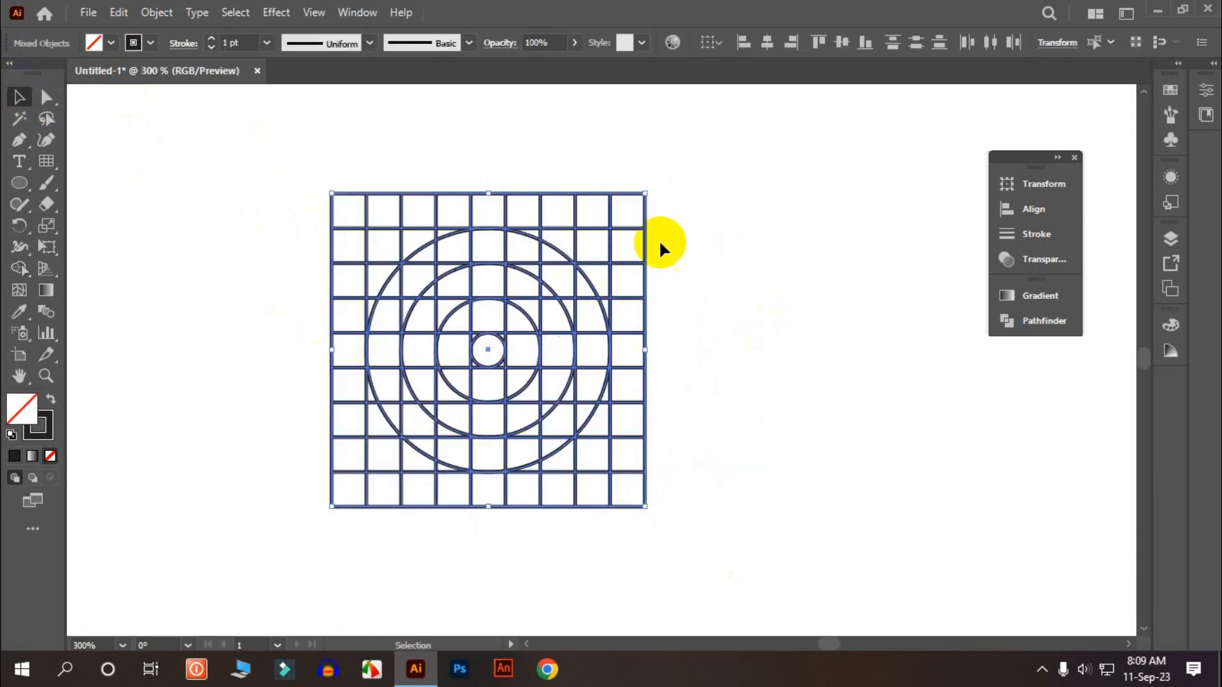
pyautogui.moveTo(652, 186); pyautogui.dragTo(523, 135)
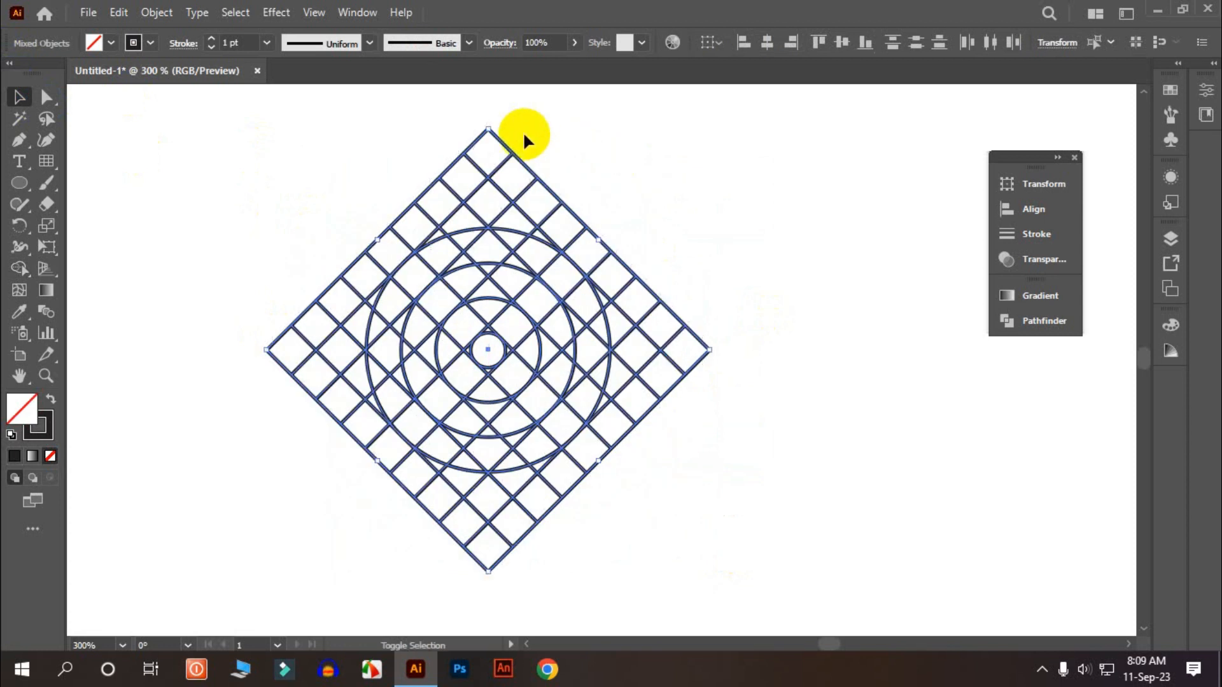
# - Swap fill and stroke for the whole artwork and fill the cell just above the outermost circle black with the Shape Builder
pyautogui.moveTo(768, 530); pyautogui.dragTo(170, 215)
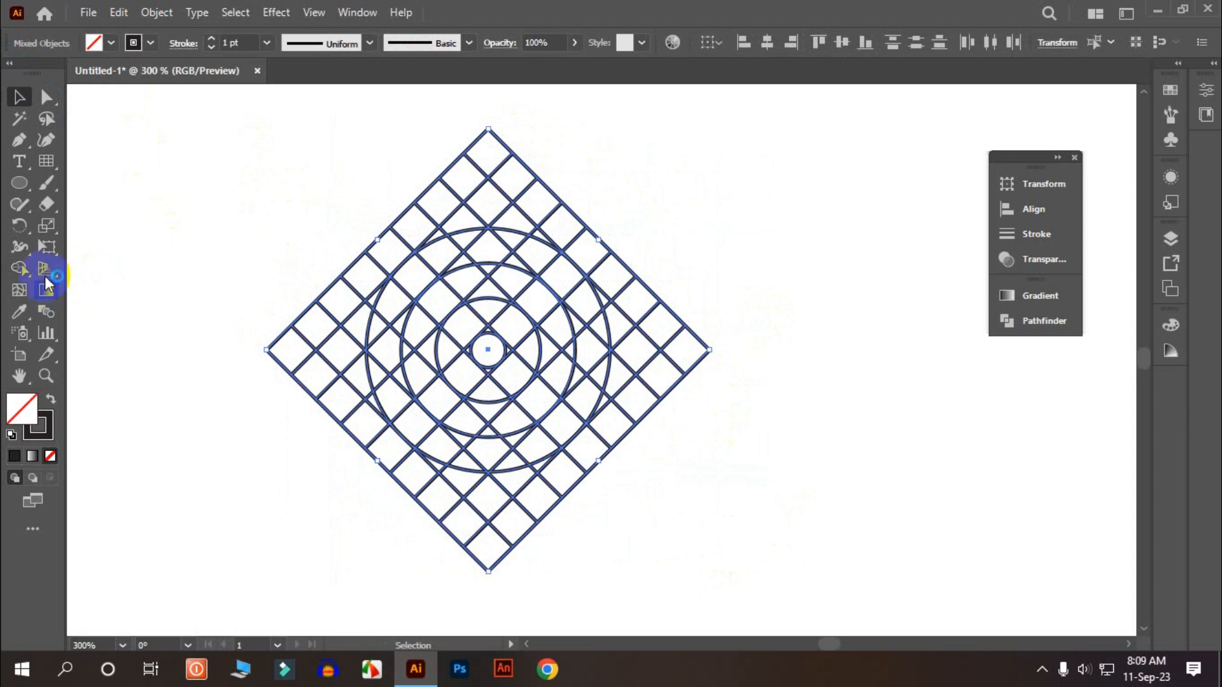
pyautogui.click(51, 399)
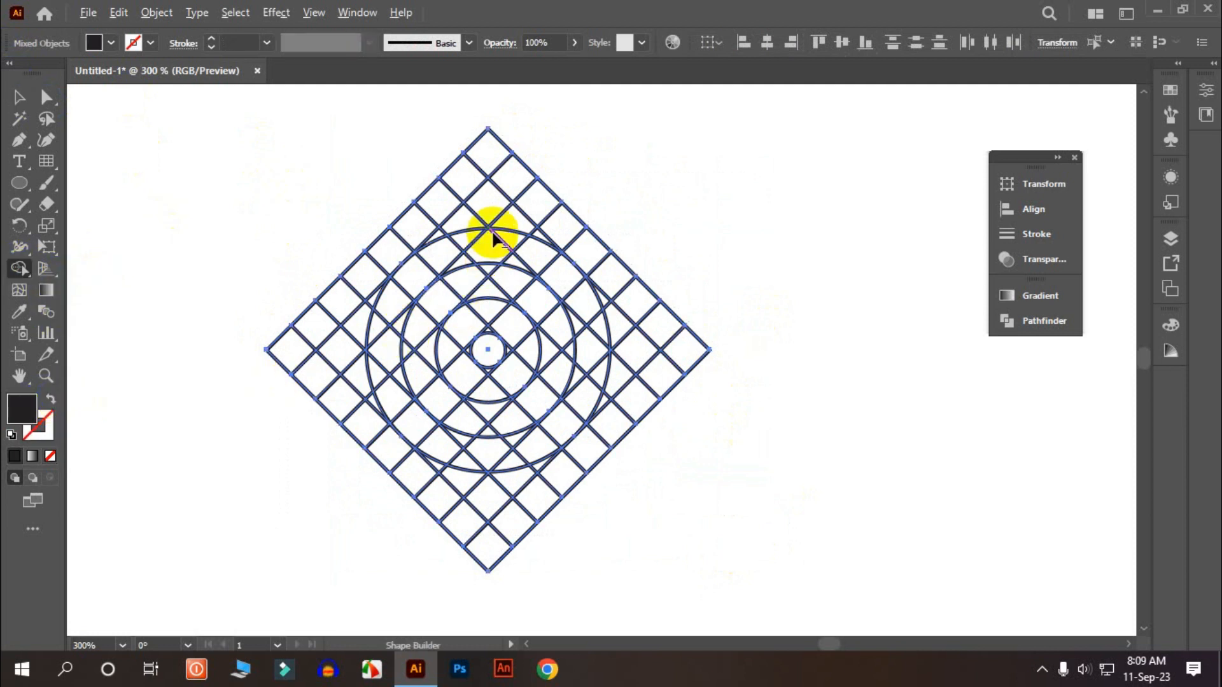
pyautogui.scroll(1, 493, 237)
pyautogui.click(484, 198)
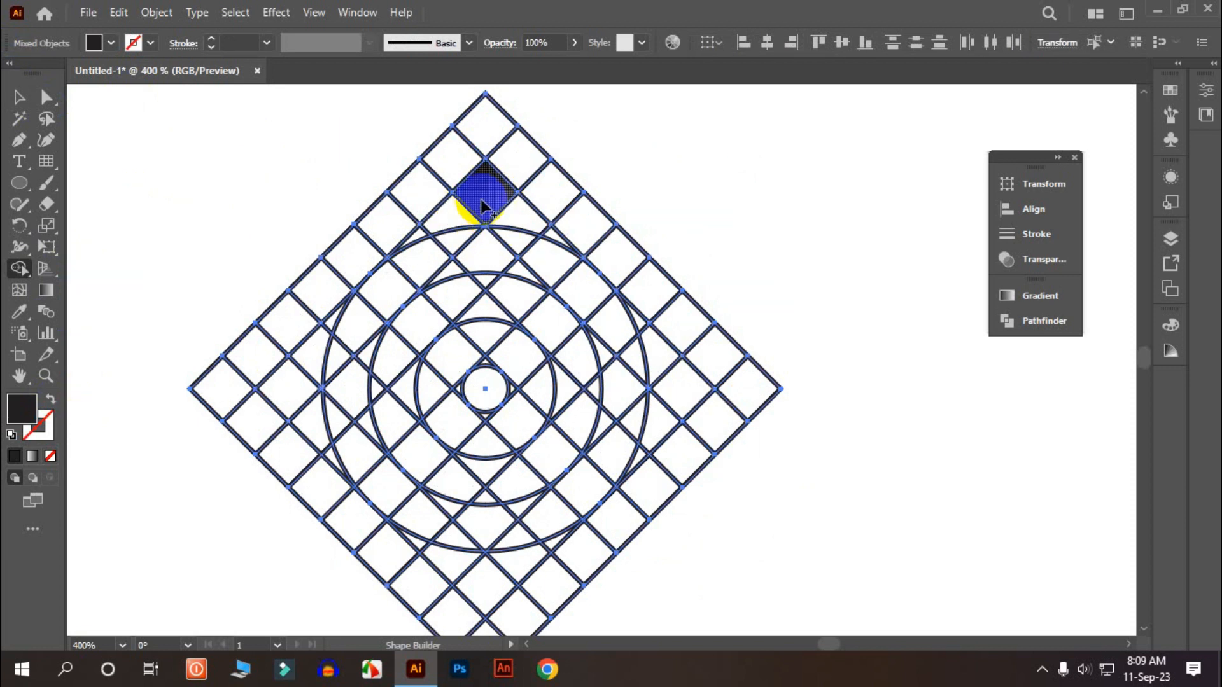
pyautogui.click(489, 213)
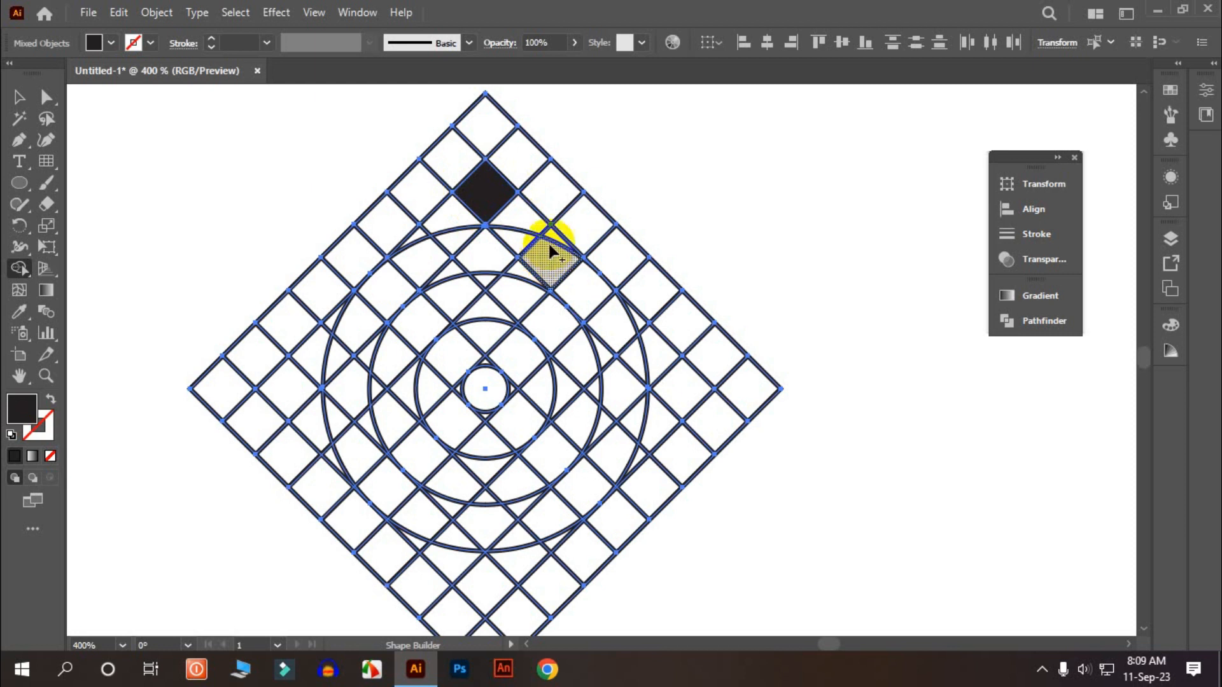
# - Merge the regions between the two outermost circles, from the upper-right grid cell down to the right side, into one black band
pyautogui.moveTo(555, 238)
pyautogui.mouseDown()
pyautogui.moveTo(600, 330)
pyautogui.moveTo(604, 376)
pyautogui.mouseUp()
pyautogui.moveTo(610, 368)
pyautogui.mouseDown()
pyautogui.moveTo(618, 325)
pyautogui.moveTo(623, 362)
pyautogui.mouseUp()
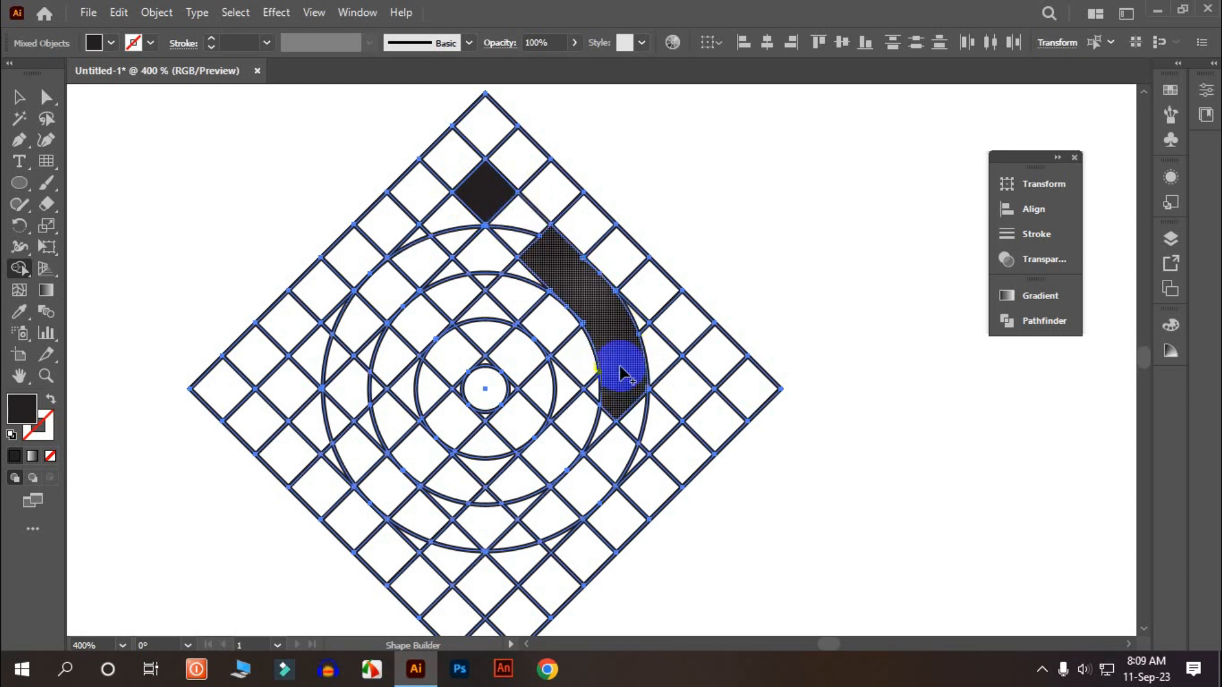
pyautogui.scroll(-1, 619, 363)
pyautogui.scroll(1, 601, 282)
pyautogui.scroll(2, 600, 282)
pyautogui.moveTo(538, 249); pyautogui.dragTo(541, 274)
pyautogui.scroll(1, 549, 249)
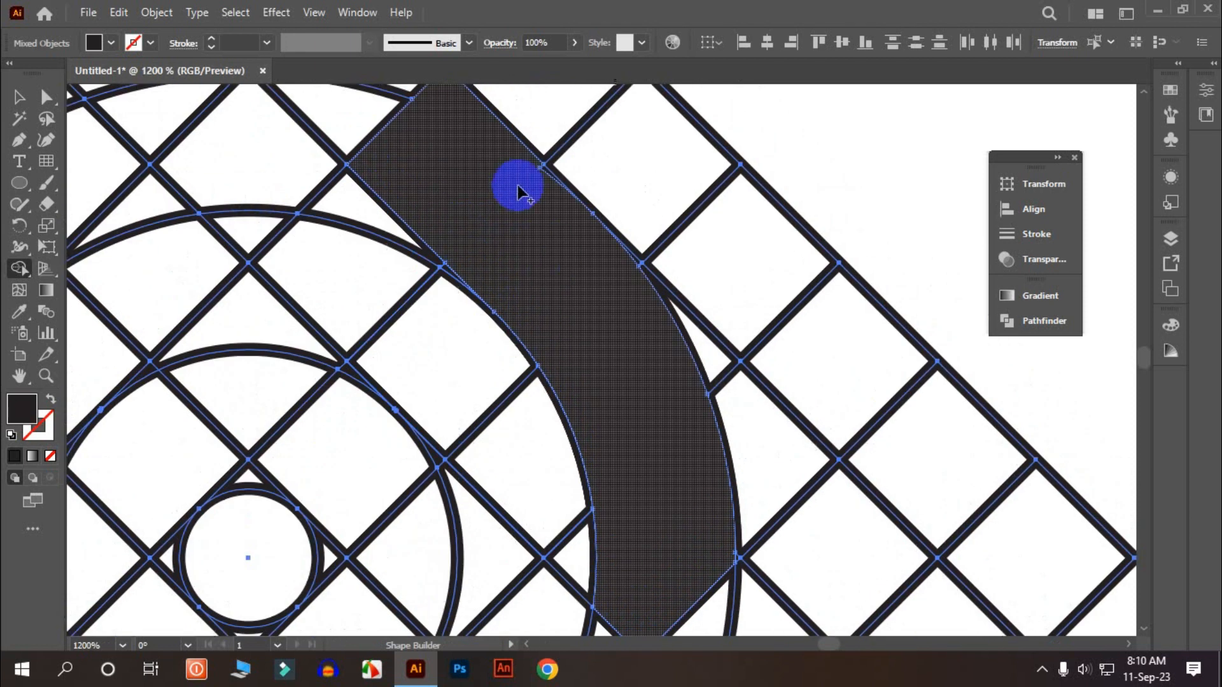
pyautogui.scroll(-1, 528, 194)
pyautogui.scroll(2, 538, 210)
pyautogui.moveTo(534, 213)
pyautogui.mouseDown()
pyautogui.moveTo(545, 222)
pyautogui.moveTo(507, 269)
pyautogui.mouseUp()
pyautogui.scroll(-1, 529, 314)
pyautogui.scroll(-2, 592, 331)
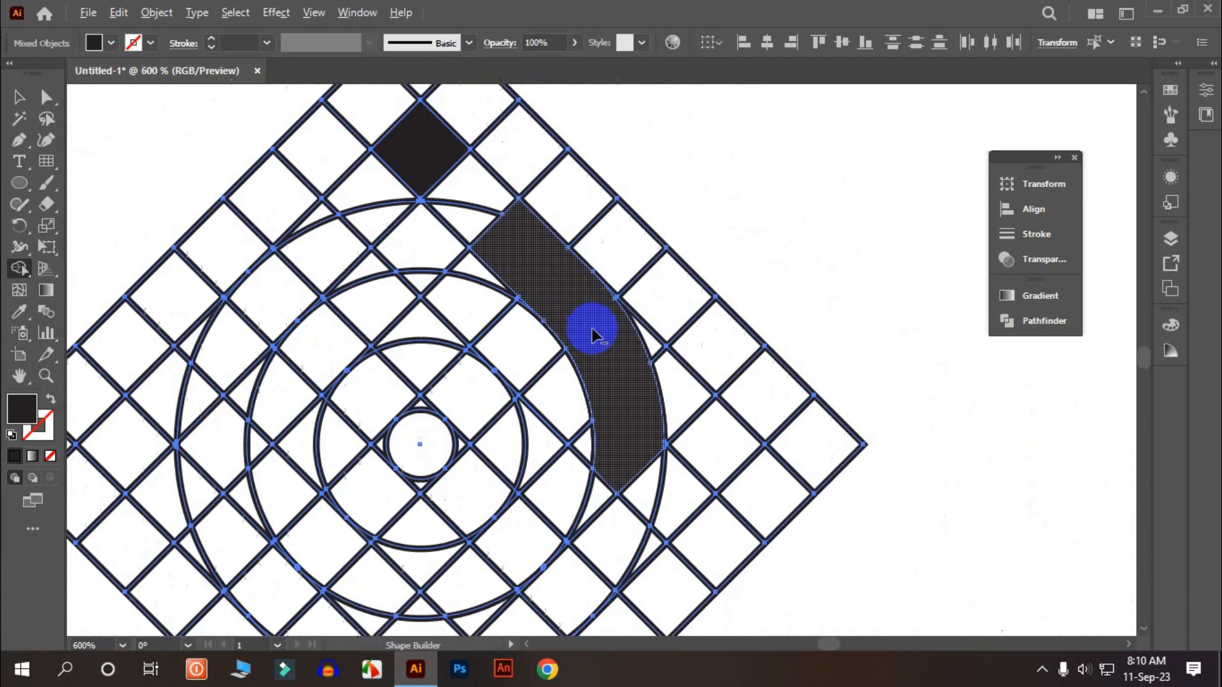
# - Extend the black band downward between the two outermost circles to a square-cut end at the lower right, including its small edge slivers
pyautogui.scroll(-1, 608, 359)
pyautogui.moveTo(610, 366); pyautogui.dragTo(619, 491)
pyautogui.scroll(-3, 601, 424)
pyautogui.moveTo(575, 389)
pyautogui.mouseDown()
pyautogui.moveTo(560, 438)
pyautogui.moveTo(466, 464)
pyautogui.moveTo(490, 463)
pyautogui.mouseUp()
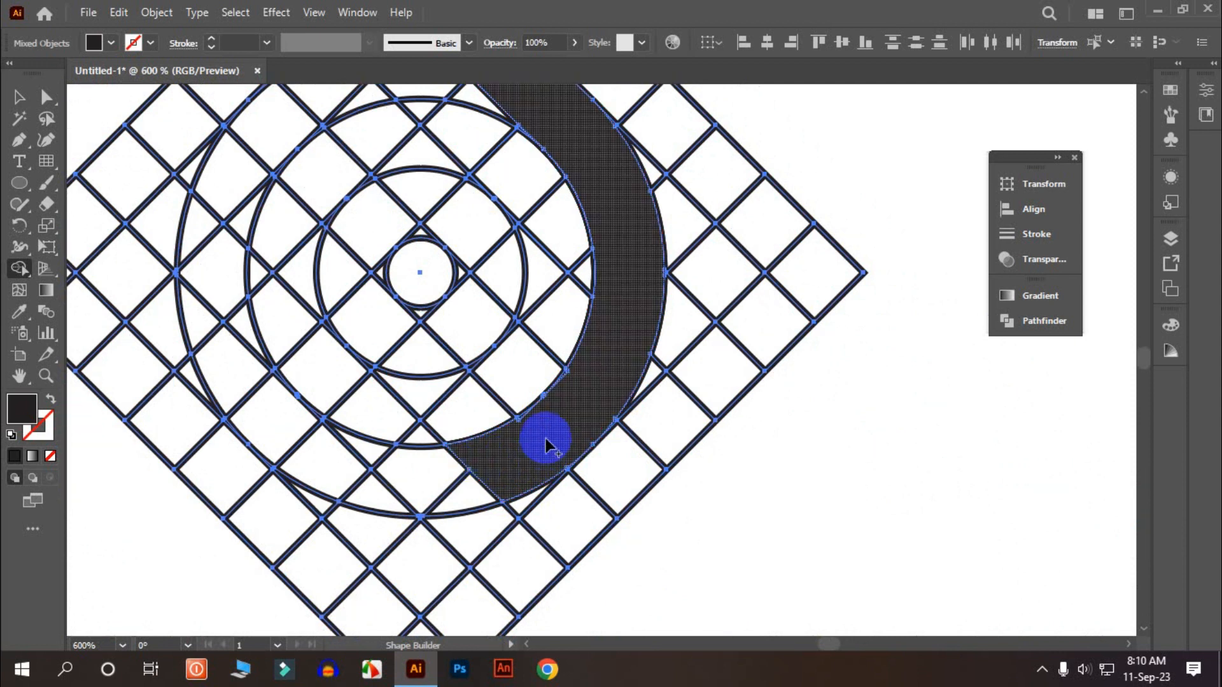
pyautogui.click(567, 425)
pyautogui.moveTo(592, 376)
pyautogui.mouseDown()
pyautogui.moveTo(537, 499)
pyautogui.moveTo(558, 445)
pyautogui.mouseUp()
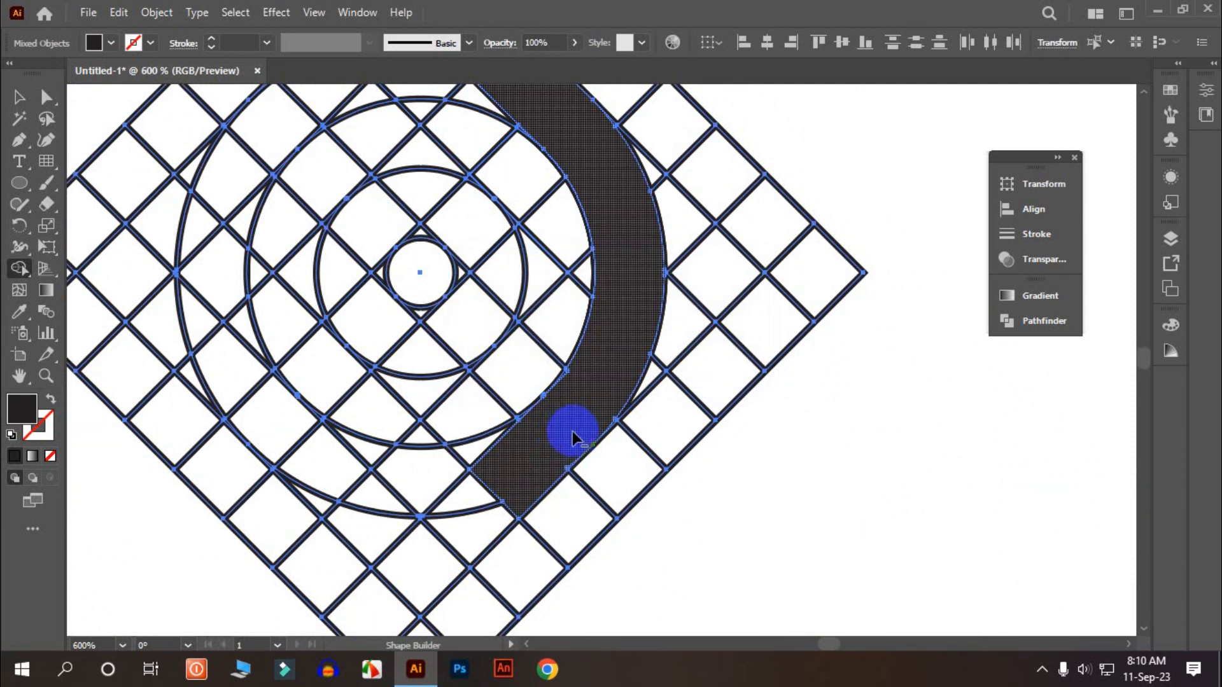
pyautogui.scroll(3, 572, 429)
pyautogui.moveTo(566, 501); pyautogui.dragTo(574, 501)
pyautogui.hotkey('ctrl', 'z')
pyautogui.scroll(1, 649, 343)
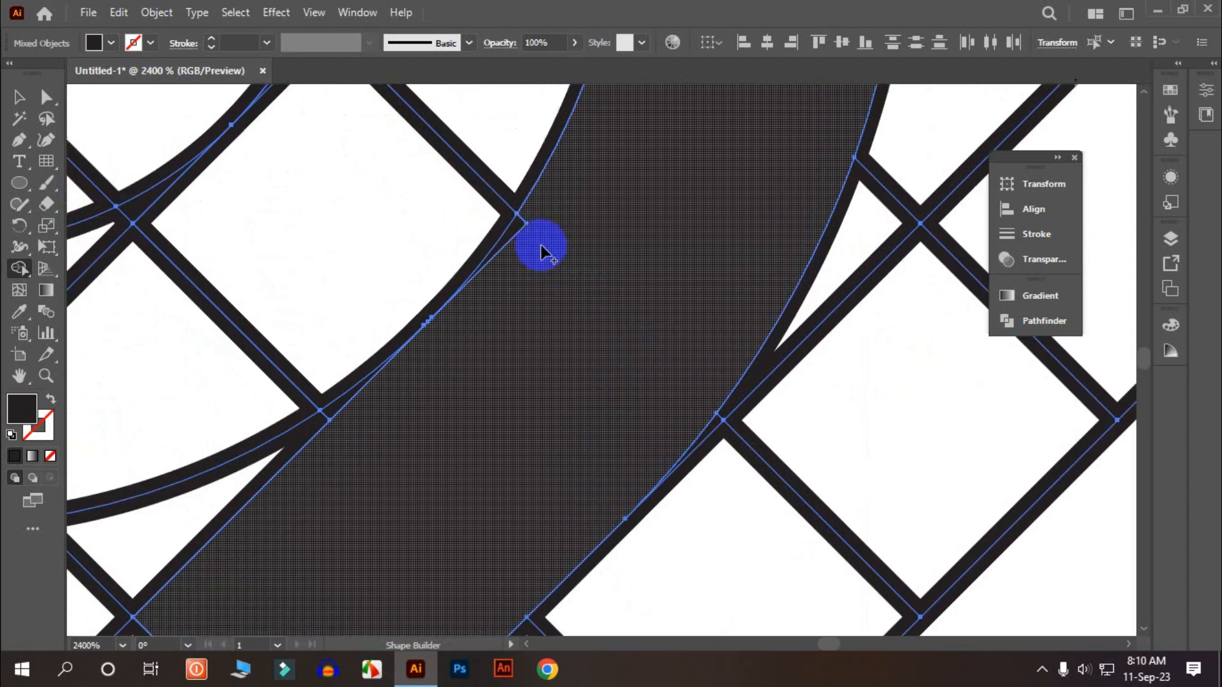
pyautogui.scroll(-5, 567, 255)
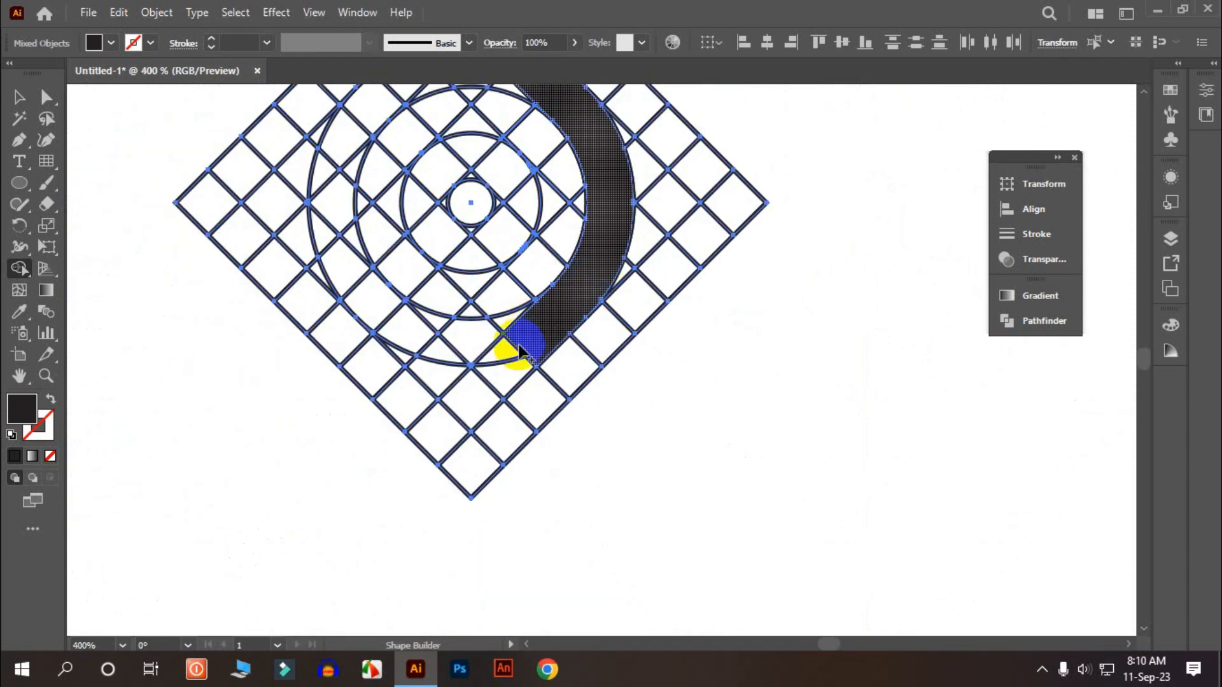
# - Merge a diagonal black band from the outermost circle's upper left down around the right side of the smallest circle
pyautogui.scroll(4, 475, 364)
pyautogui.scroll(2, 501, 370)
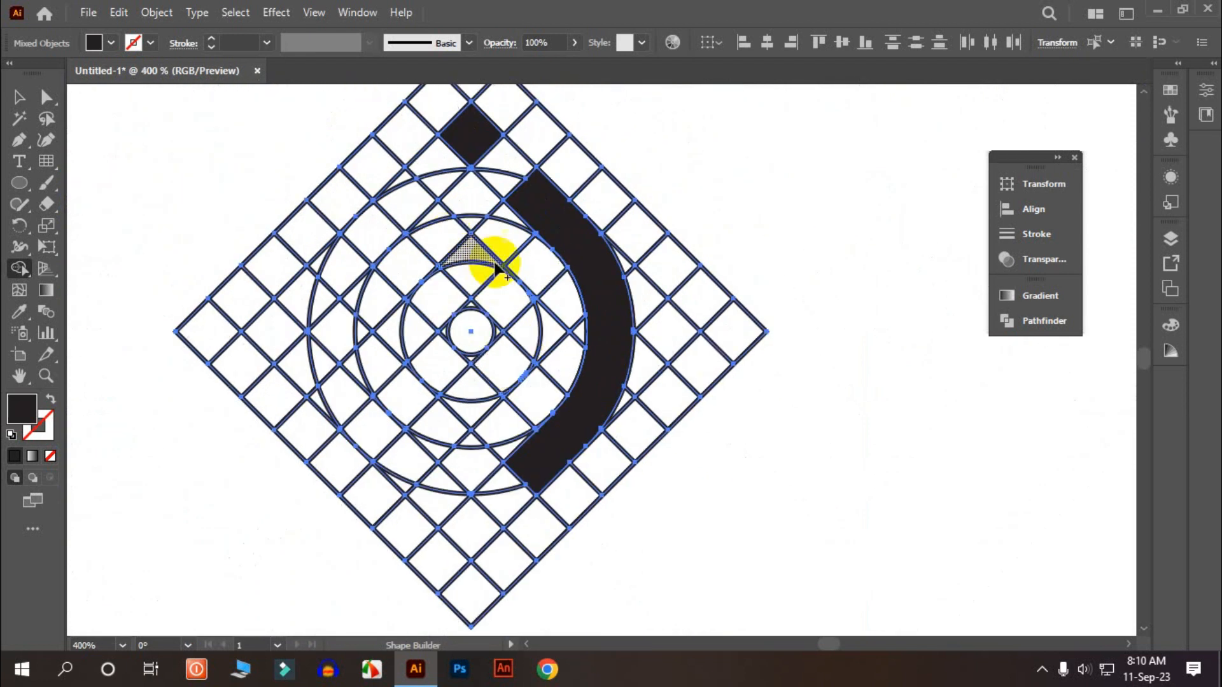
pyautogui.scroll(1, 464, 241)
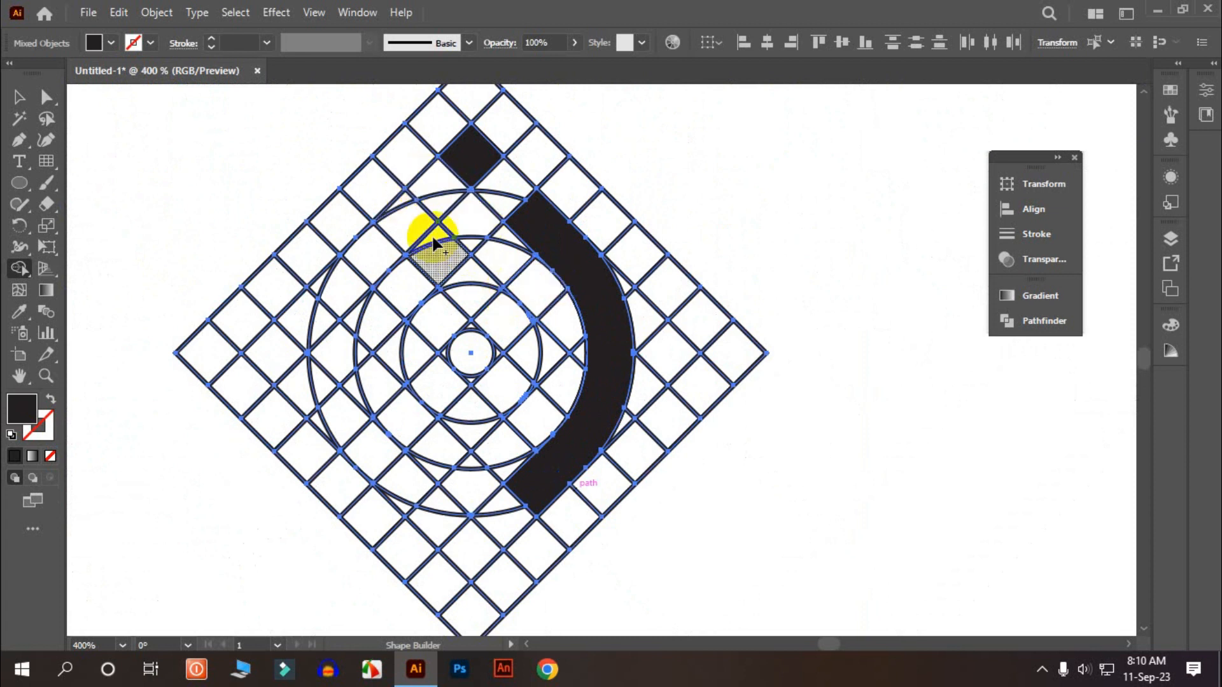
pyautogui.moveTo(398, 200)
pyautogui.mouseDown()
pyautogui.moveTo(487, 317)
pyautogui.moveTo(509, 289)
pyautogui.mouseUp()
pyautogui.scroll(3, 501, 293)
pyautogui.scroll(-1, 526, 361)
pyautogui.moveTo(526, 362)
pyautogui.mouseDown()
pyautogui.moveTo(539, 463)
pyautogui.moveTo(516, 380)
pyautogui.moveTo(497, 434)
pyautogui.moveTo(534, 422)
pyautogui.moveTo(523, 464)
pyautogui.moveTo(519, 431)
pyautogui.moveTo(459, 444)
pyautogui.mouseUp()
pyautogui.scroll(-1, 529, 421)
pyautogui.scroll(-1, 530, 420)
pyautogui.scroll(-3, 533, 443)
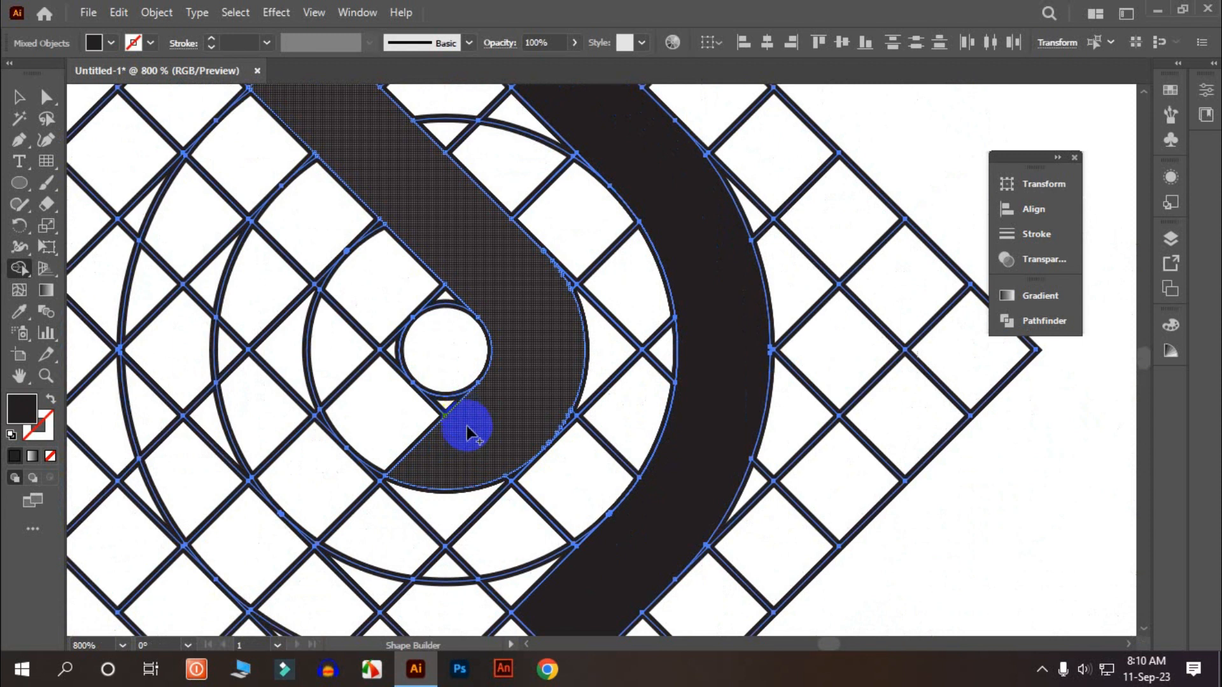
# - Extend the black band below the smallest circle into a pointed corner on the grid and turn it toward the upper left
pyautogui.moveTo(460, 461)
pyautogui.mouseDown()
pyautogui.moveTo(458, 496)
pyautogui.moveTo(455, 480)
pyautogui.moveTo(497, 456)
pyautogui.moveTo(513, 476)
pyautogui.moveTo(454, 475)
pyautogui.moveTo(368, 409)
pyautogui.mouseUp()
pyautogui.scroll(2, 324, 410)
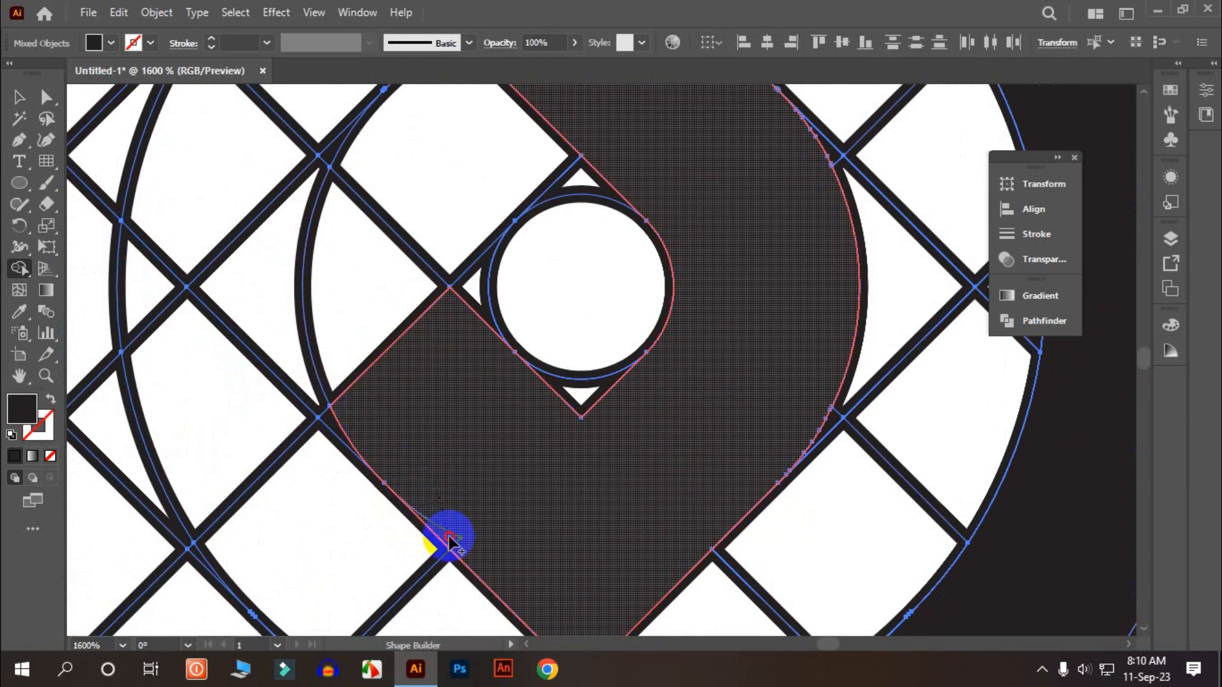
pyautogui.scroll(-3, 583, 483)
pyautogui.moveTo(525, 461); pyautogui.dragTo(453, 400)
pyautogui.scroll(1, 490, 469)
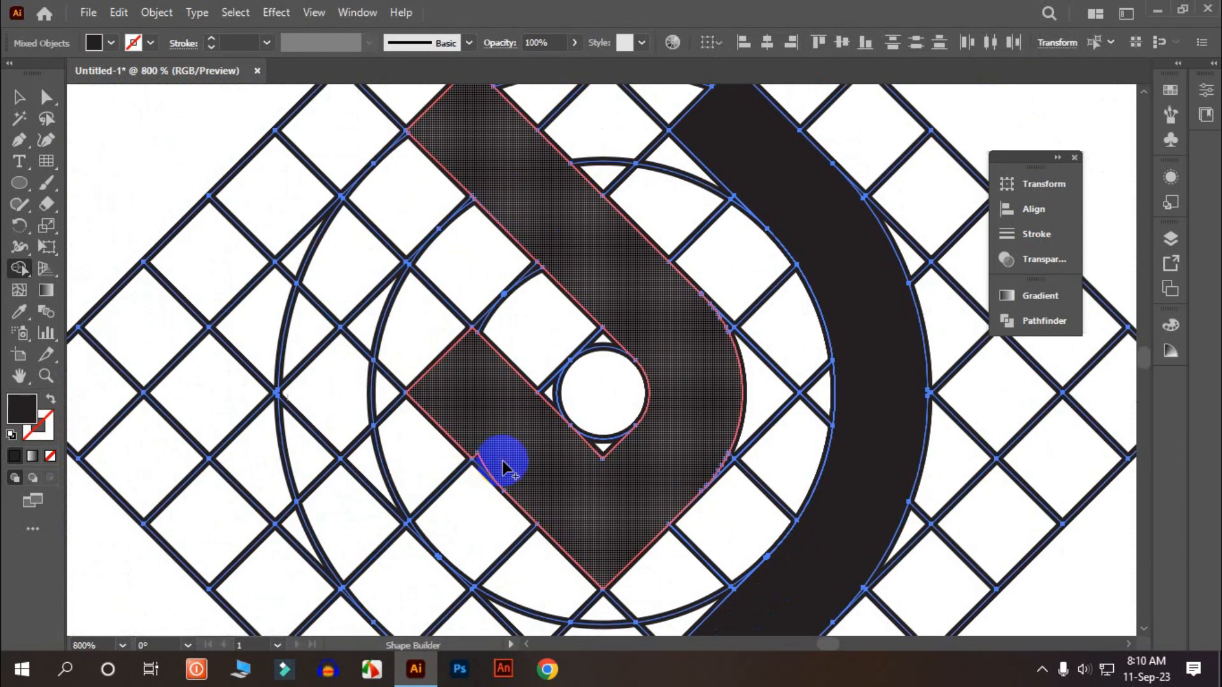
# - Extend the lower diagonal band toward the upper left until it meets the outermost circle
pyautogui.scroll(2, 492, 458)
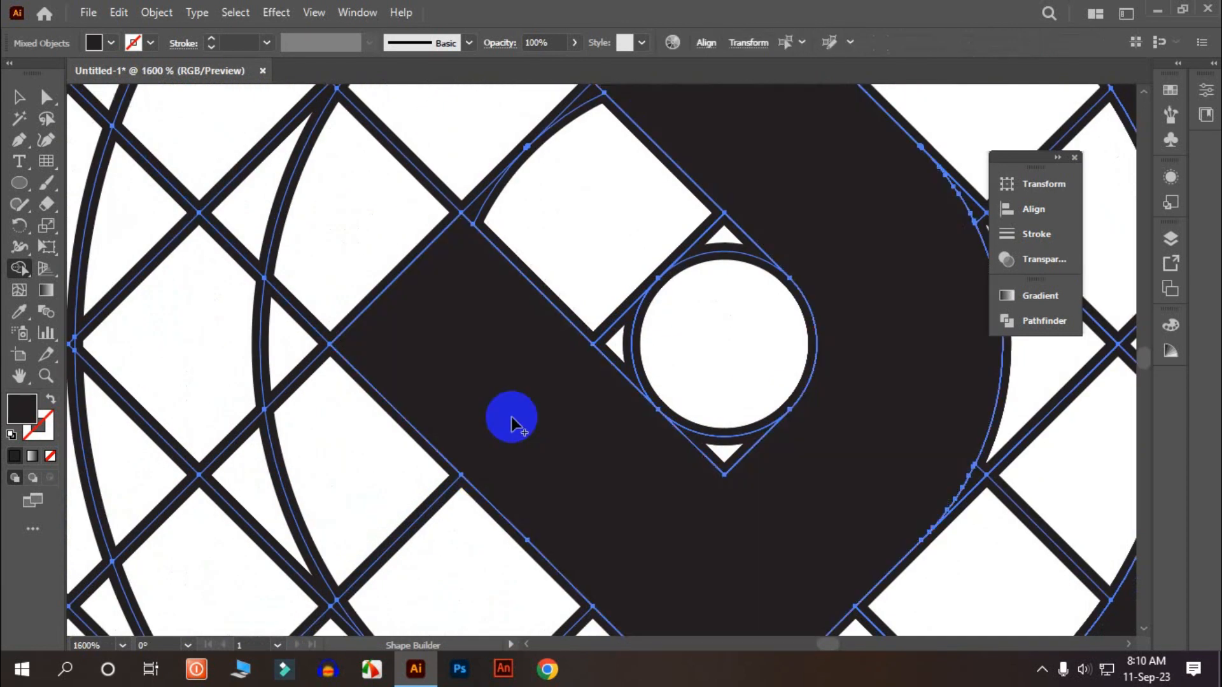
pyautogui.scroll(-3, 503, 407)
pyautogui.moveTo(495, 397)
pyautogui.mouseDown()
pyautogui.moveTo(401, 310)
pyautogui.moveTo(437, 362)
pyautogui.mouseUp()
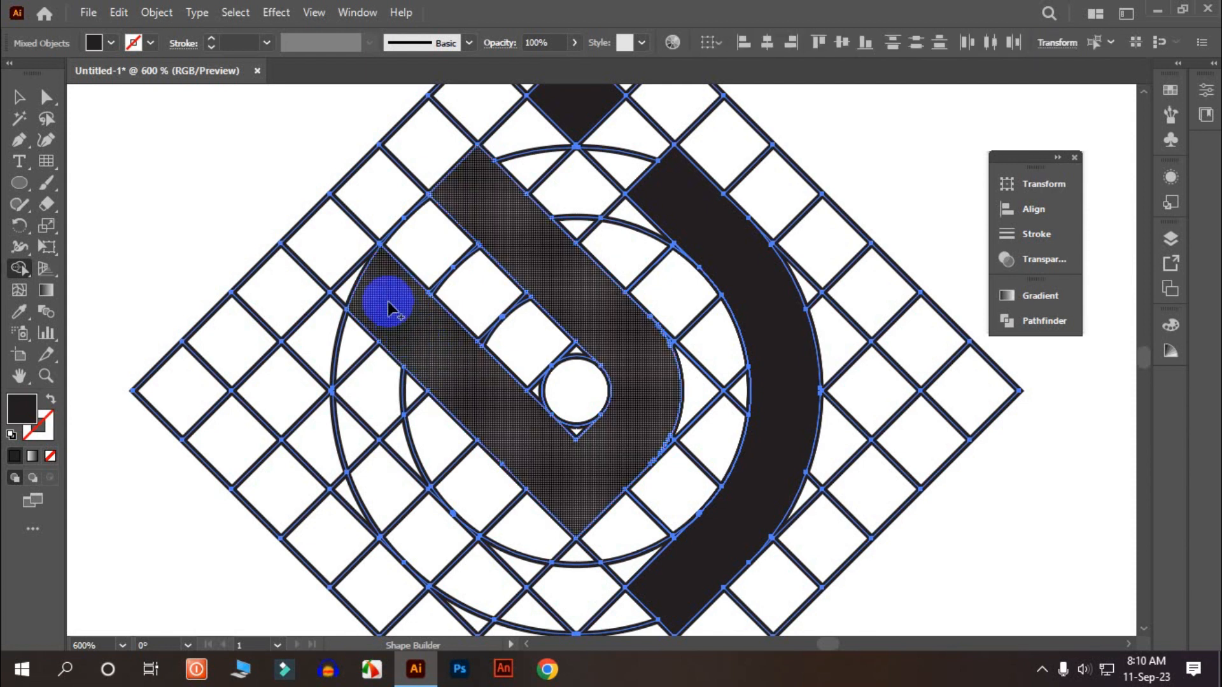
pyautogui.scroll(-1, 401, 274)
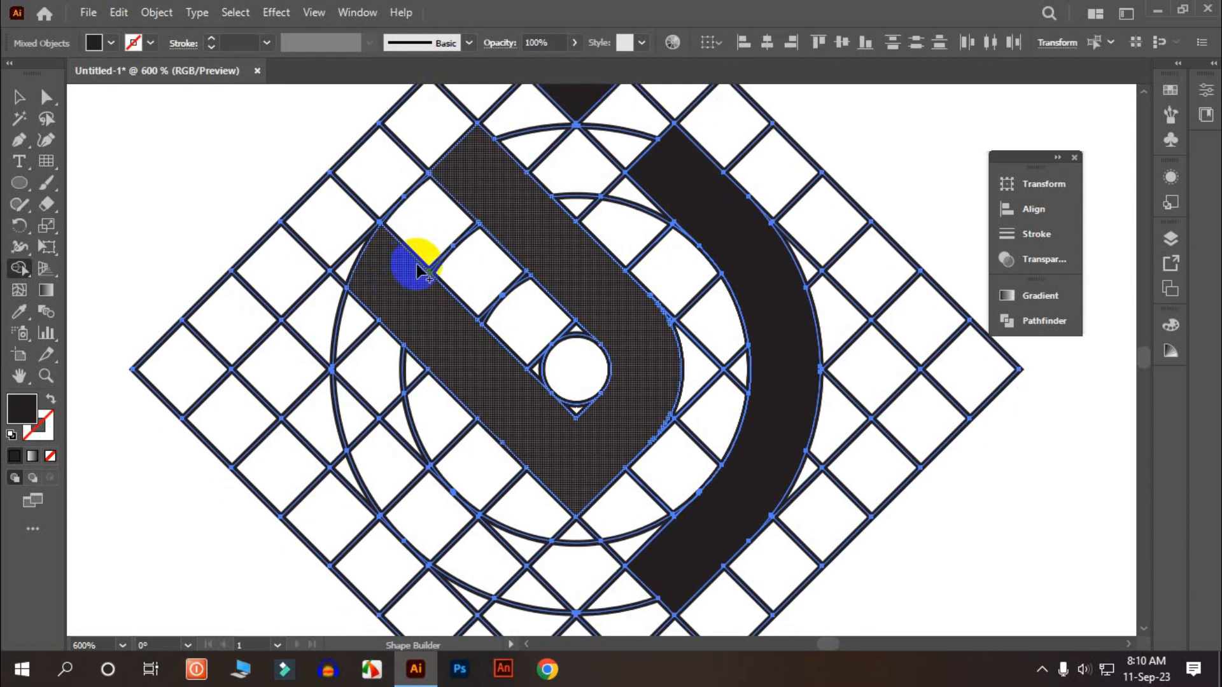
pyautogui.click(418, 263)
pyautogui.scroll(3, 418, 260)
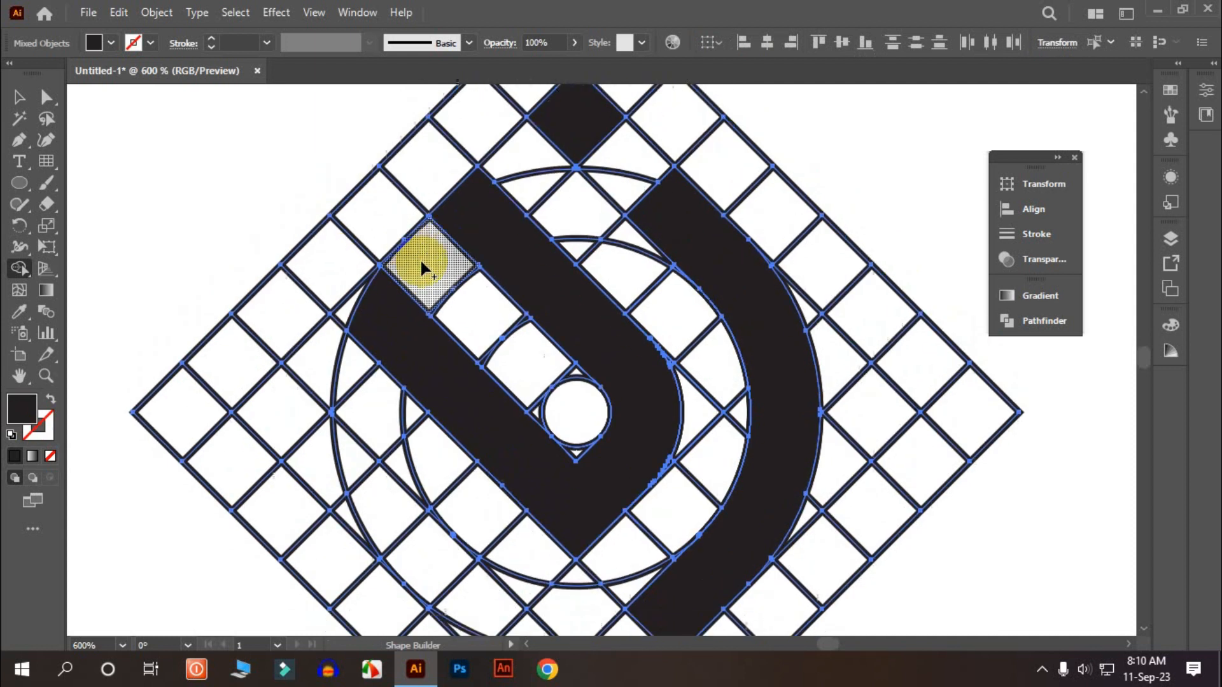
# - Merge the regions between the two outermost circles on the left side into the black shape, curving down to the lower left
pyautogui.scroll(-2, 420, 260)
pyautogui.moveTo(368, 315)
pyautogui.mouseDown()
pyautogui.moveTo(384, 358)
pyautogui.moveTo(386, 490)
pyautogui.mouseUp()
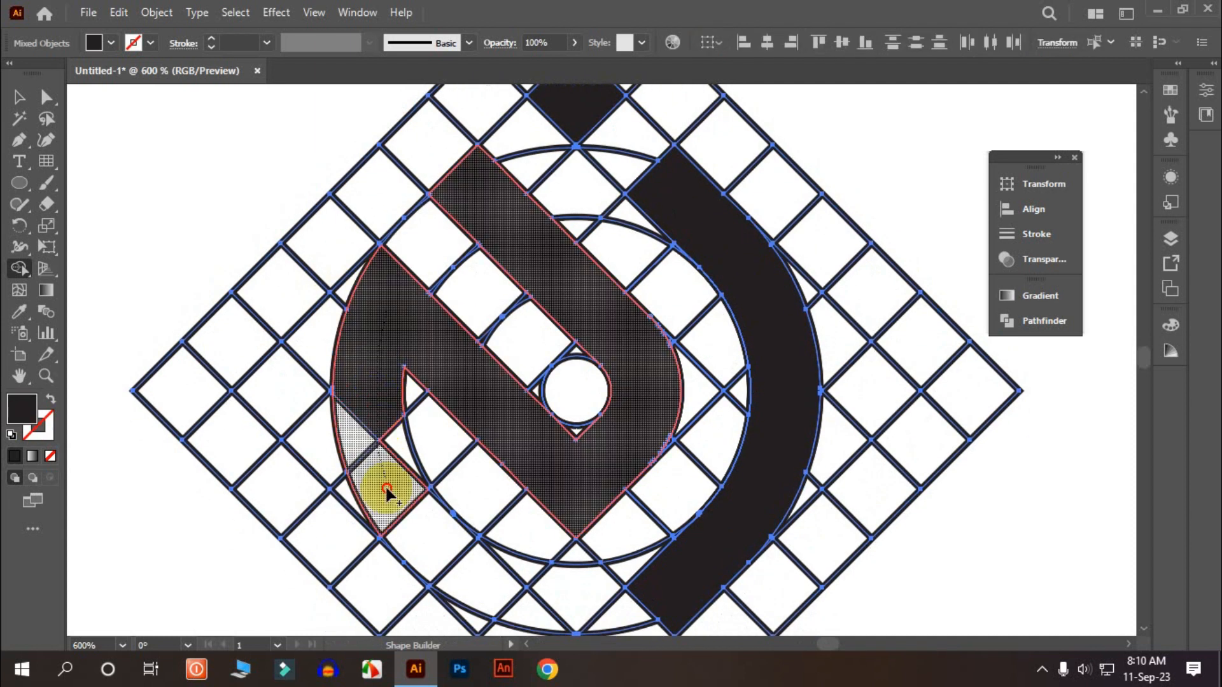
pyautogui.moveTo(395, 404); pyautogui.dragTo(398, 463)
pyautogui.scroll(-4, 384, 376)
pyautogui.moveTo(384, 380)
pyautogui.mouseDown()
pyautogui.moveTo(430, 463)
pyautogui.moveTo(459, 484)
pyautogui.moveTo(509, 484)
pyautogui.mouseUp()
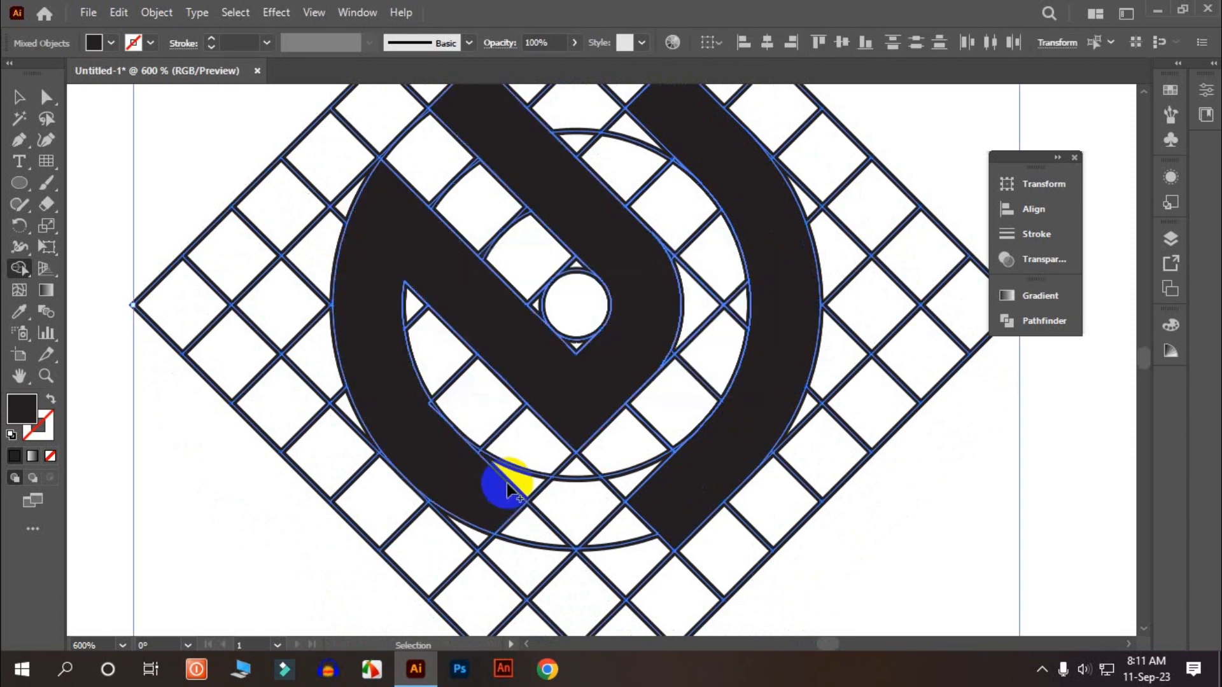
# - Straighten the left band's lower end into a square-cut end on the grid lines and merge the sliver on its inner edge
pyautogui.scroll(-1, 500, 478)
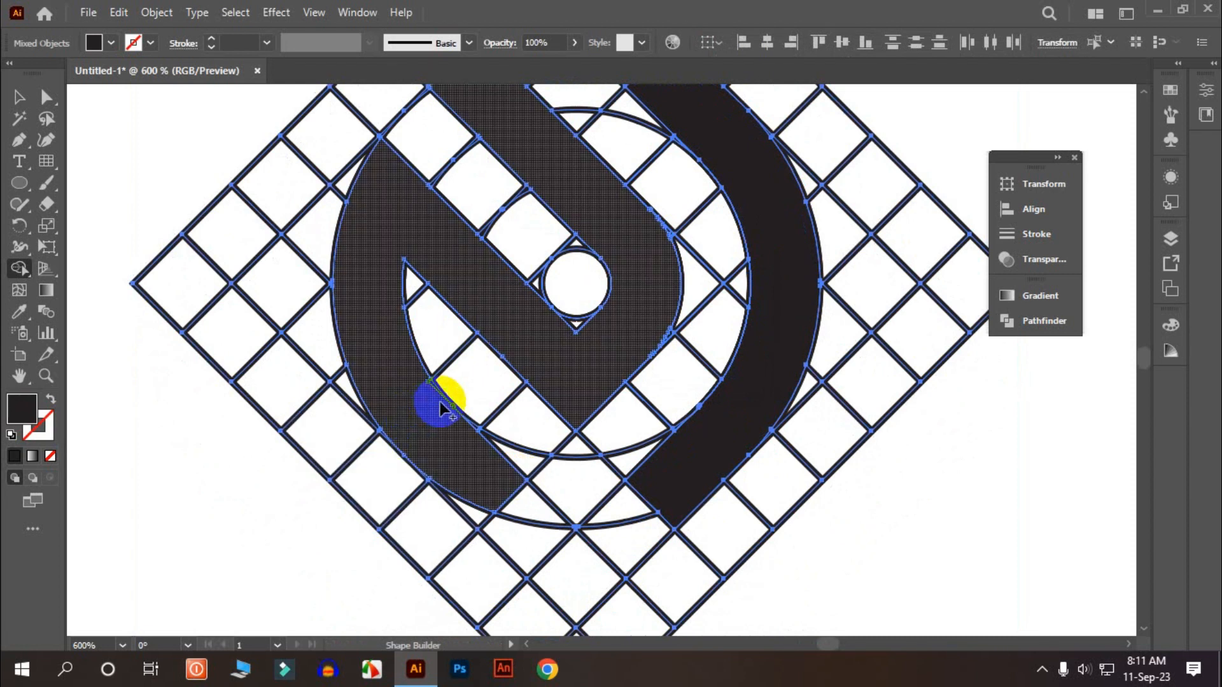
pyautogui.scroll(-2, 498, 315)
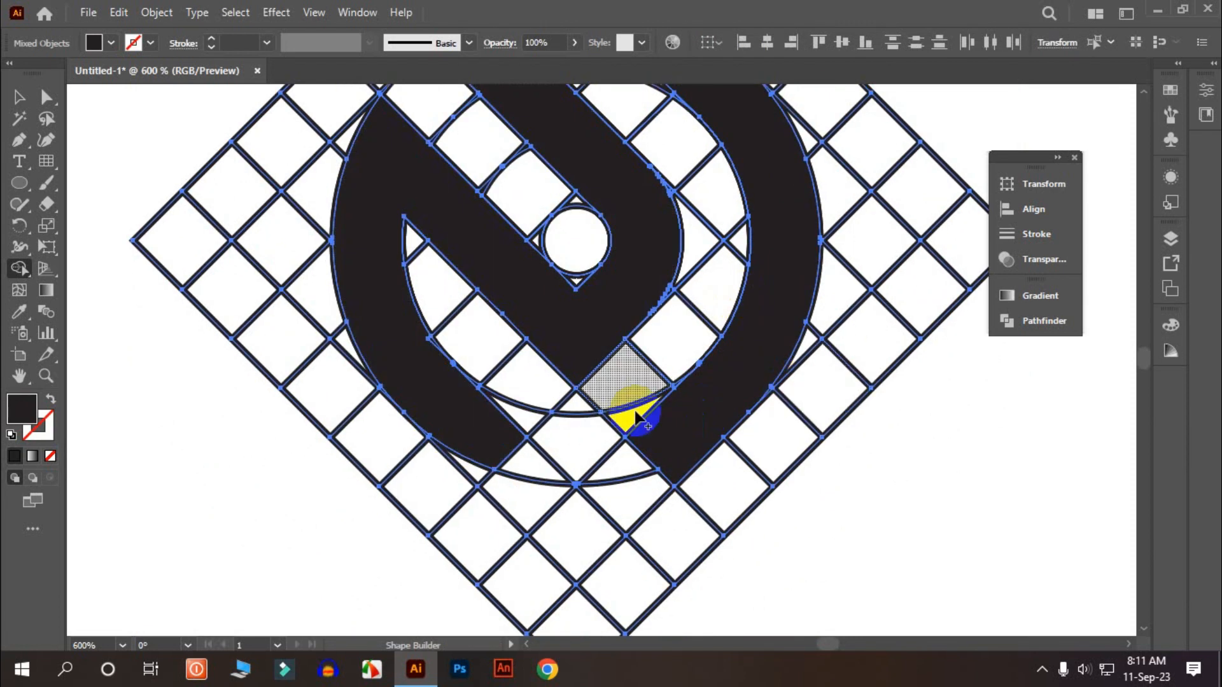
pyautogui.click(489, 452)
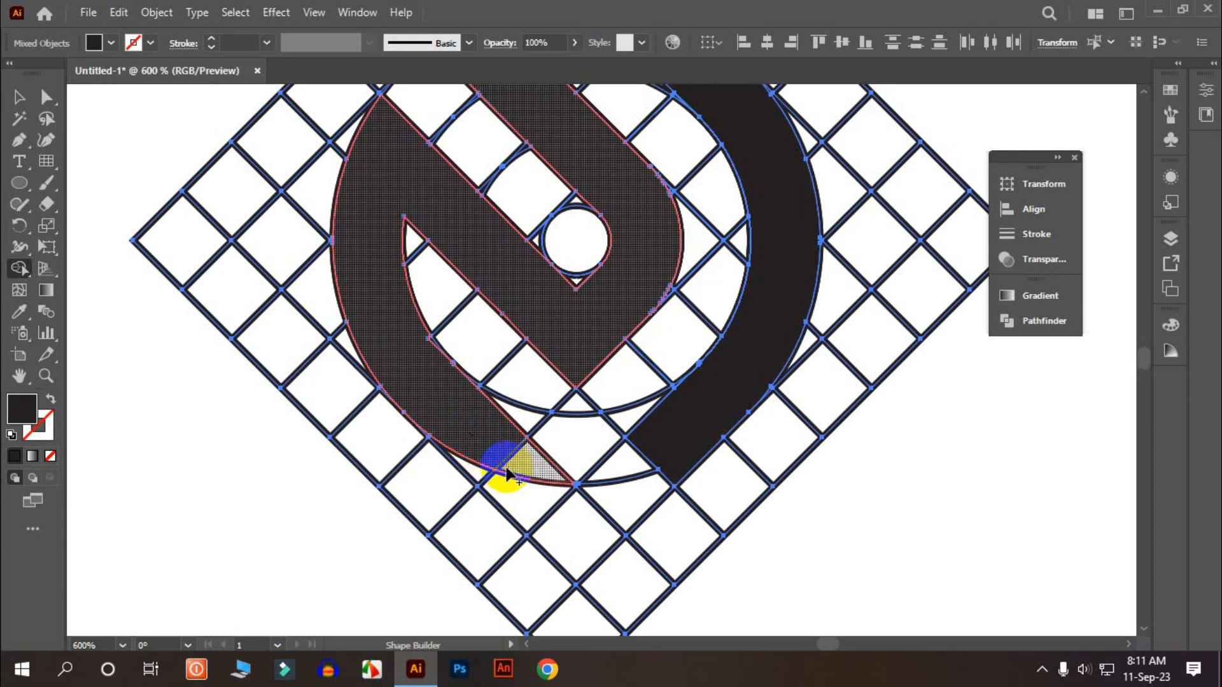
pyautogui.click(485, 490)
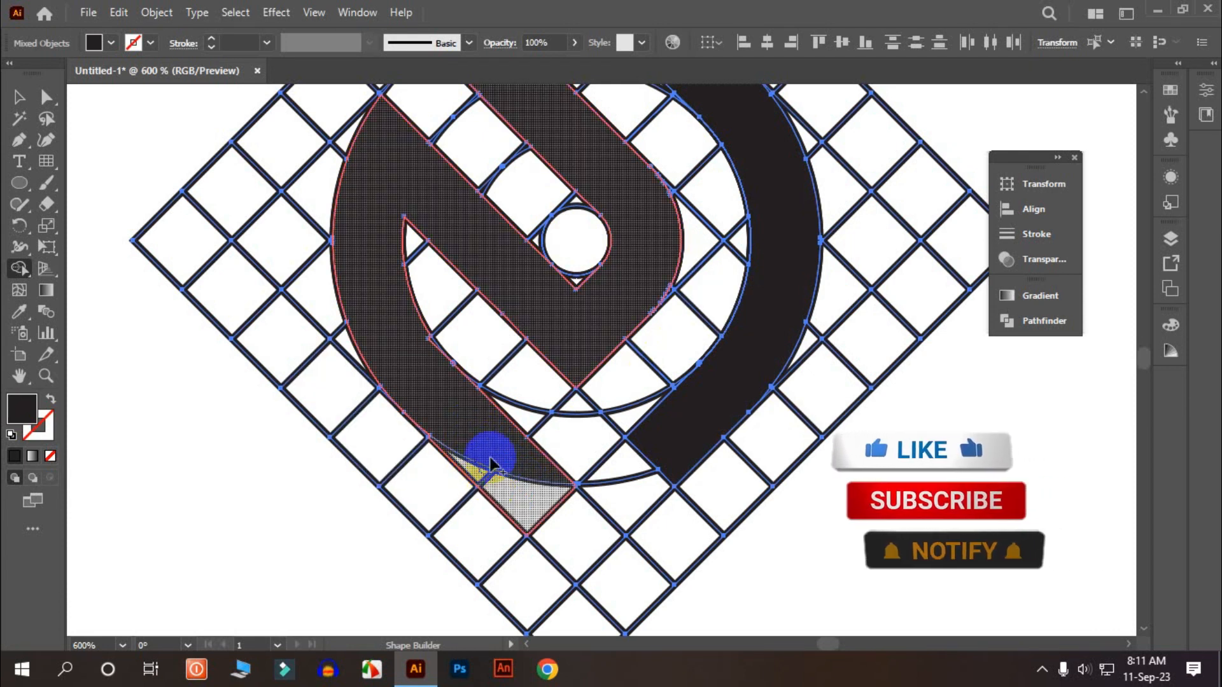
pyautogui.scroll(3, 564, 464)
pyautogui.click(414, 325)
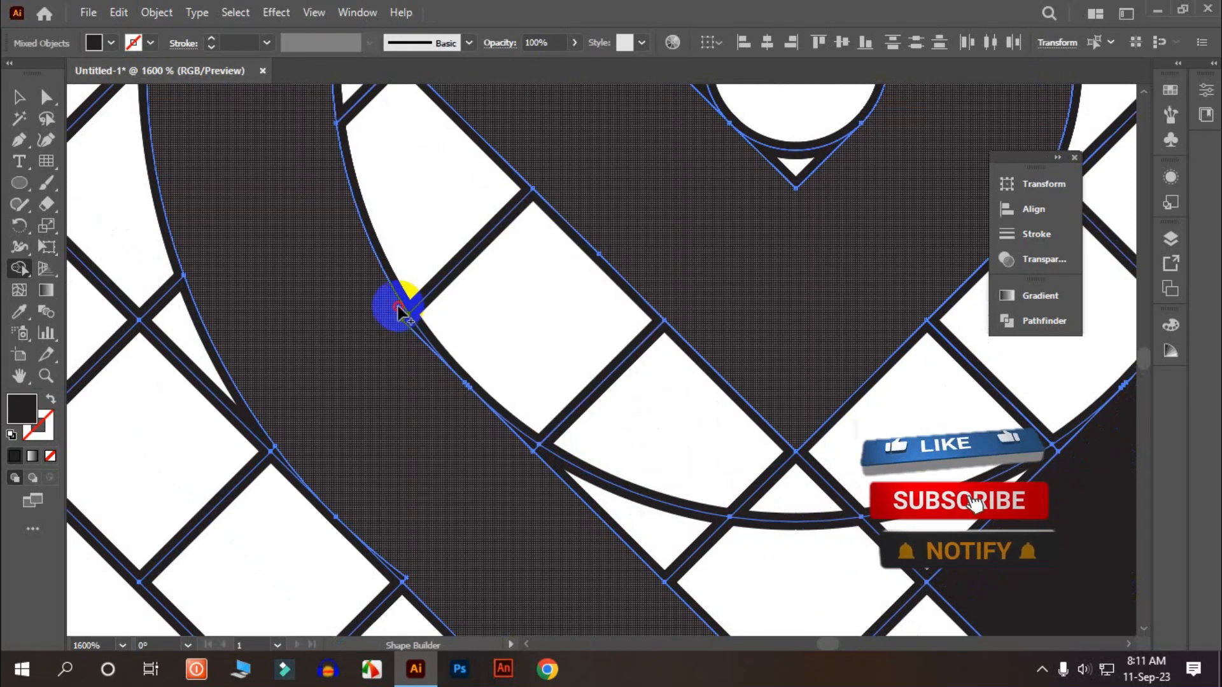
# - Lengthen the left band's lower end by one more grid cell, up to the diamond grid's vertical centre line
pyautogui.scroll(-3, 452, 441)
pyautogui.scroll(-2, 546, 532)
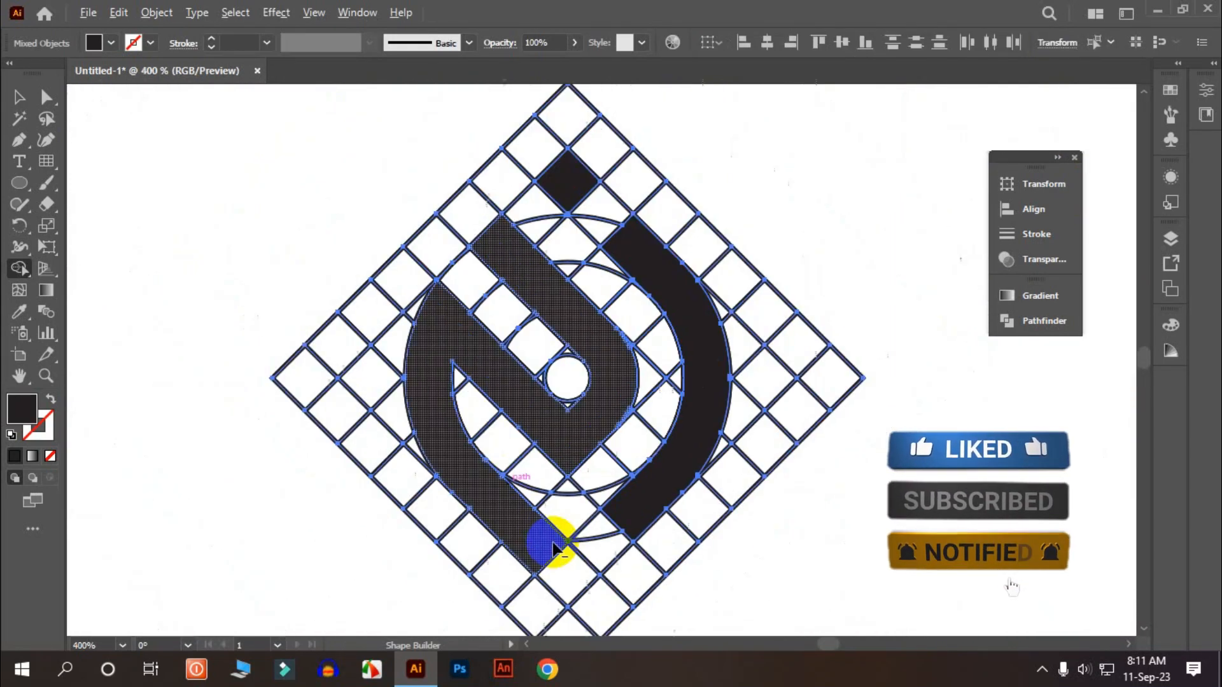
pyautogui.scroll(4, 554, 537)
pyautogui.scroll(-4, 604, 535)
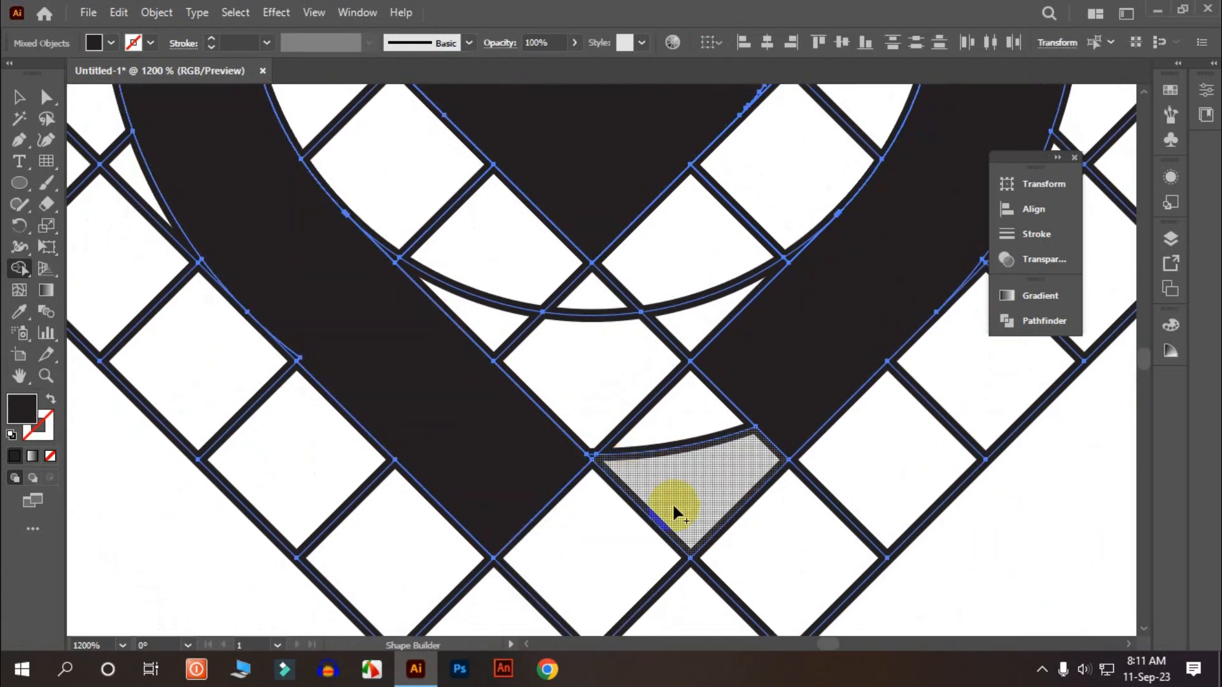
pyautogui.scroll(-3, 564, 460)
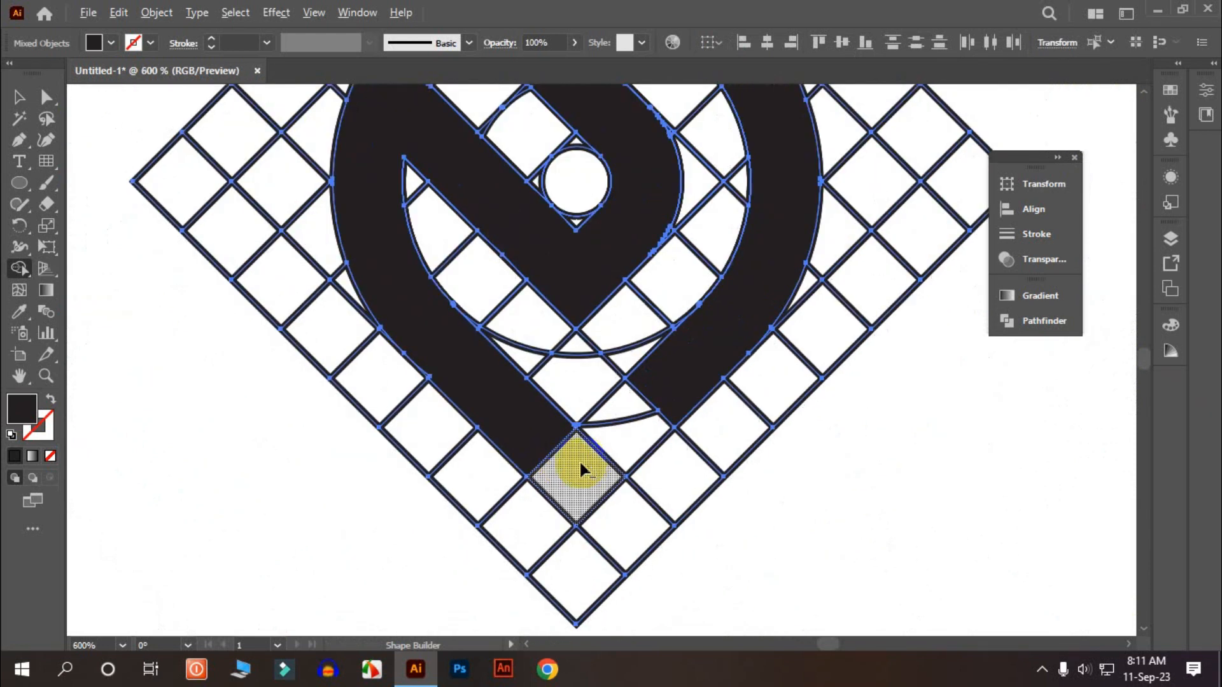
pyautogui.scroll(-1, 583, 468)
pyautogui.scroll(2, 595, 471)
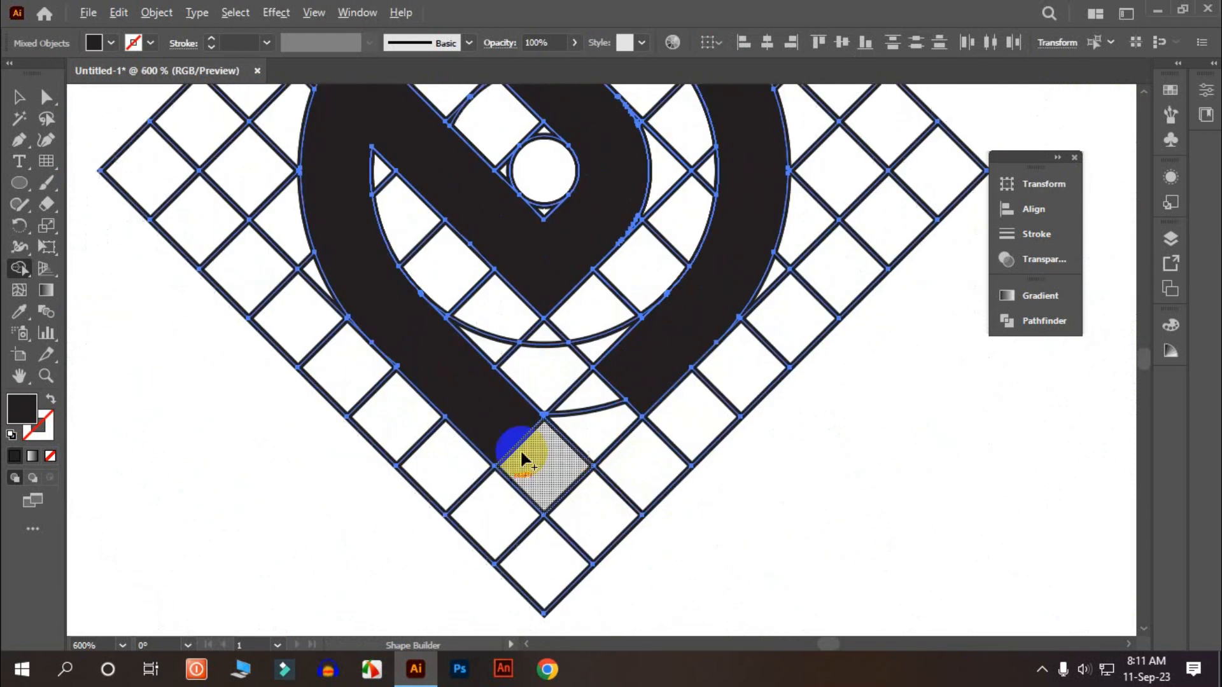
pyautogui.click(583, 467)
pyautogui.scroll(-2, 560, 465)
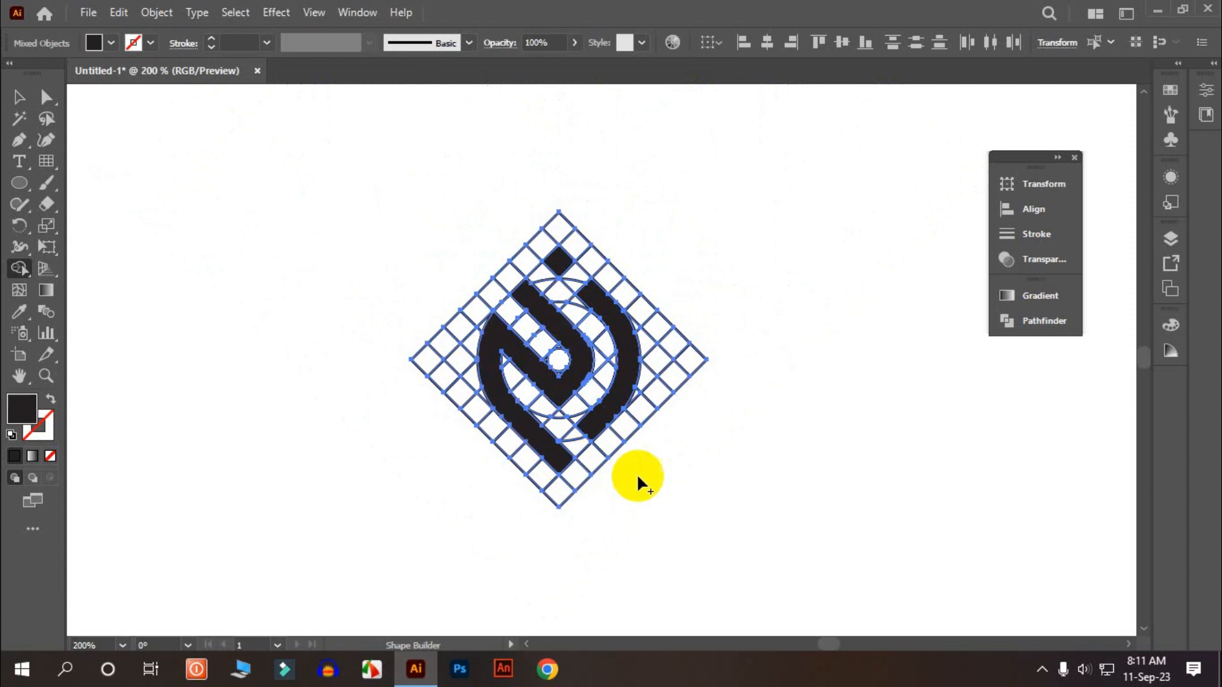
pyautogui.scroll(1, 605, 391)
pyautogui.moveTo(546, 421); pyautogui.dragTo(588, 404)
pyautogui.scroll(1, 582, 409)
pyautogui.scroll(3, 589, 486)
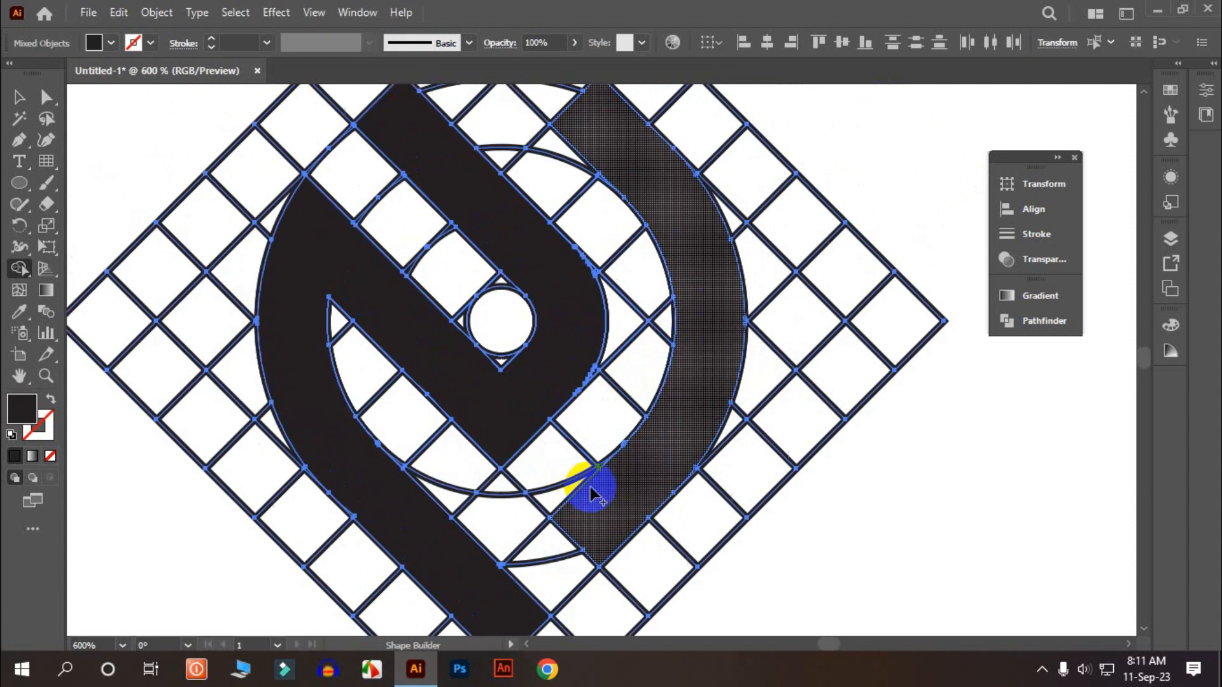
pyautogui.scroll(-3, 595, 460)
pyautogui.scroll(-1, 603, 464)
pyautogui.scroll(2, 603, 476)
# - Select the merged artwork with the Selection tool, ungroup it and clear the selection
pyautogui.press('v')
pyautogui.click(430, 268)
pyautogui.click(456, 254)
pyautogui.rightClick(467, 242)
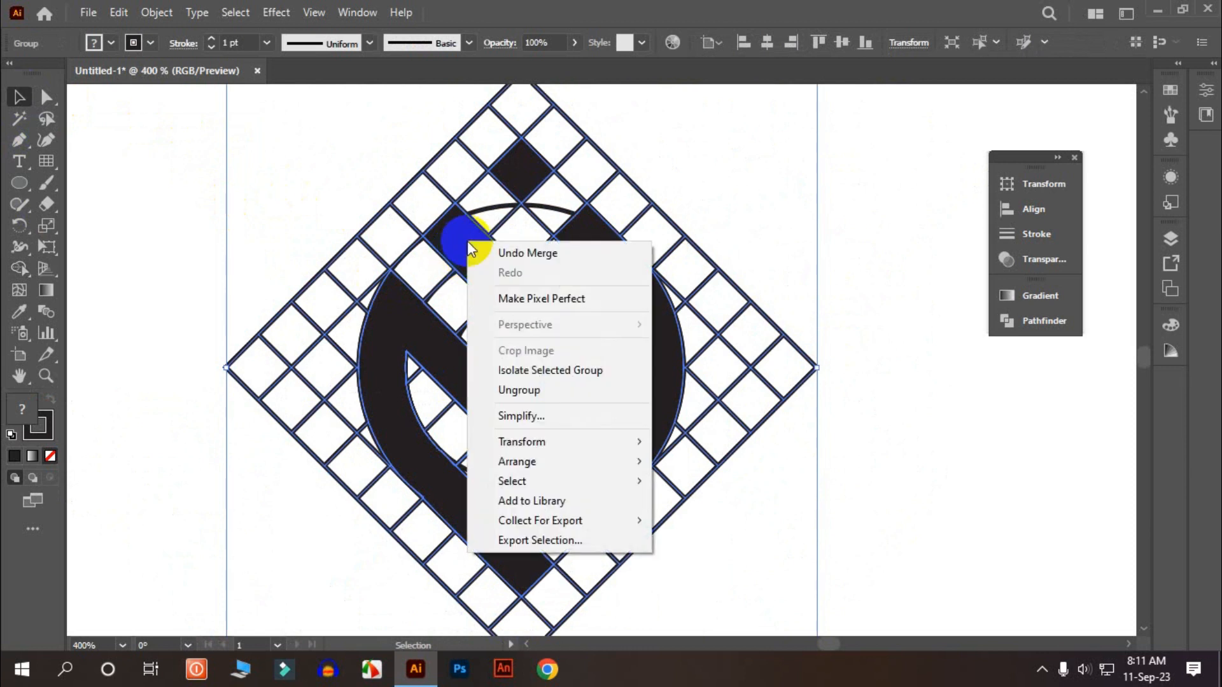
pyautogui.click(517, 390)
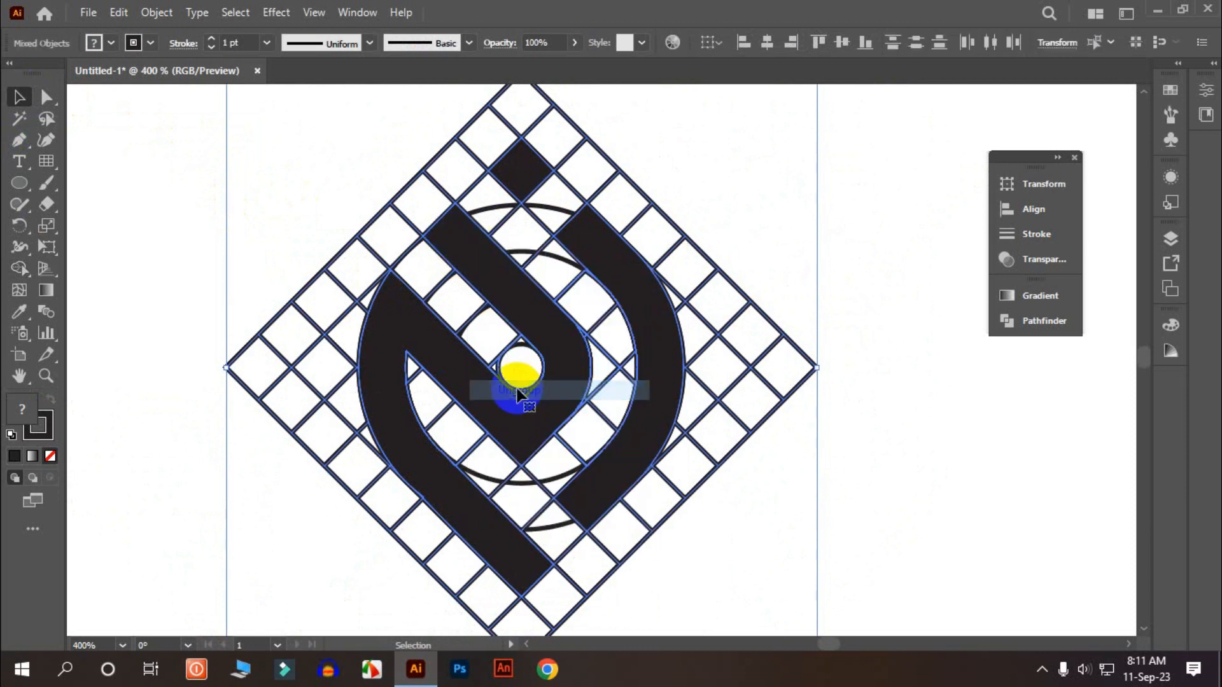
pyautogui.click(860, 409)
# - Select the large black shape, the curved right band and the small diamond together and move them off the grid
pyautogui.click(453, 357)
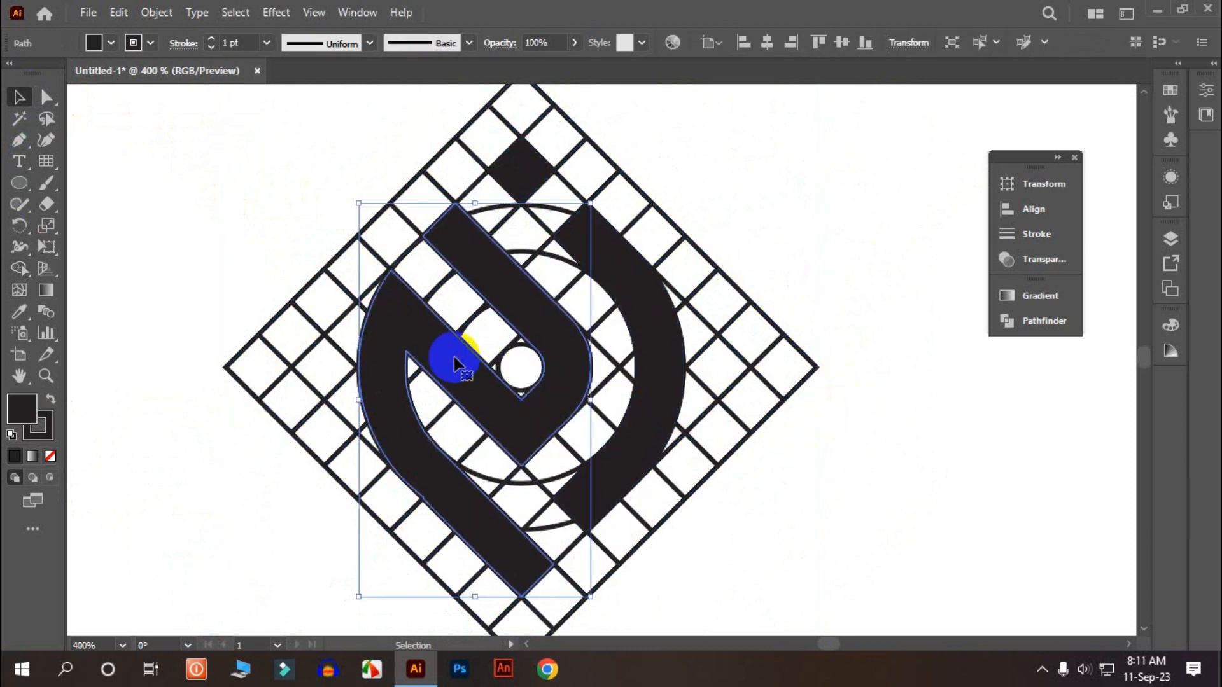
pyautogui.keyDown('shift'); pyautogui.click(647, 338); pyautogui.keyUp('shift')
pyautogui.keyDown('shift'); pyautogui.click(522, 171); pyautogui.keyUp('shift')
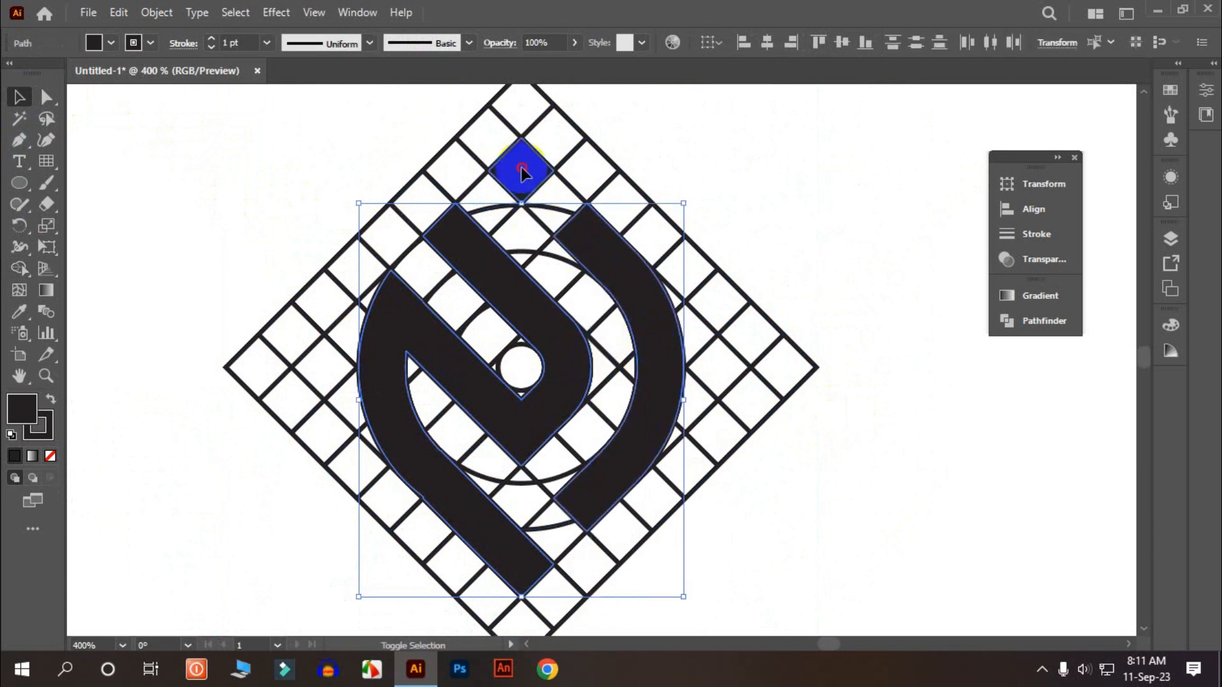
pyautogui.scroll(-3, 464, 177)
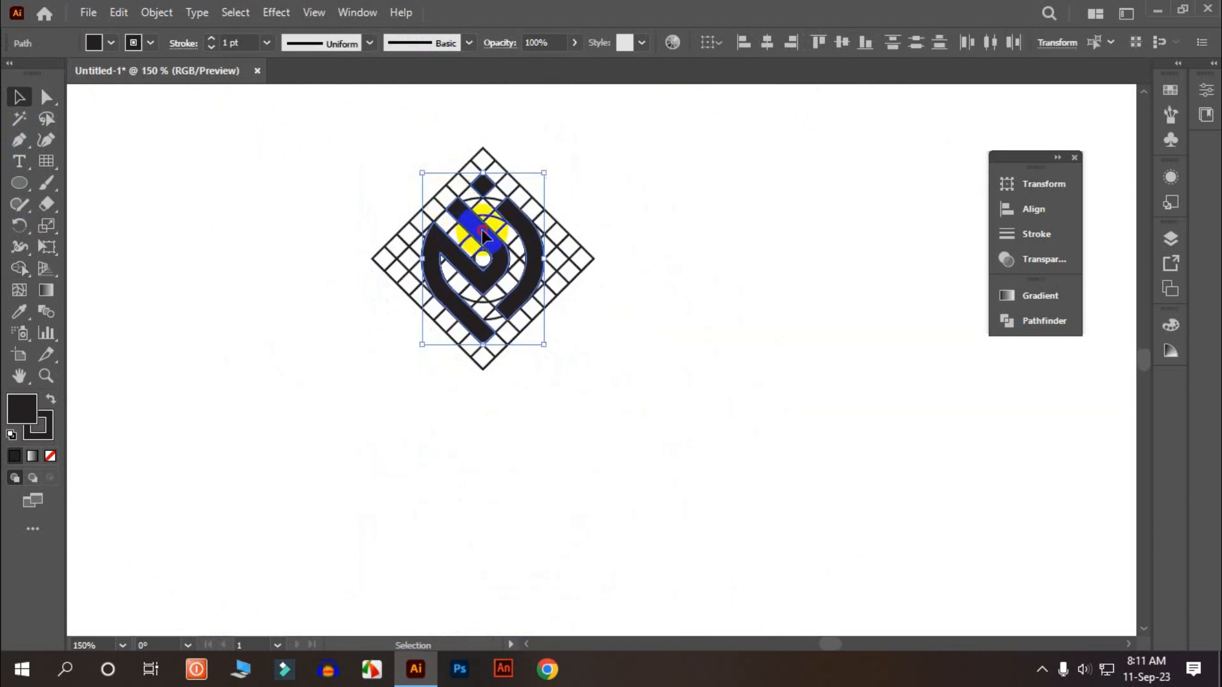
pyautogui.moveTo(483, 235); pyautogui.dragTo(702, 315)
pyautogui.click(650, 212)
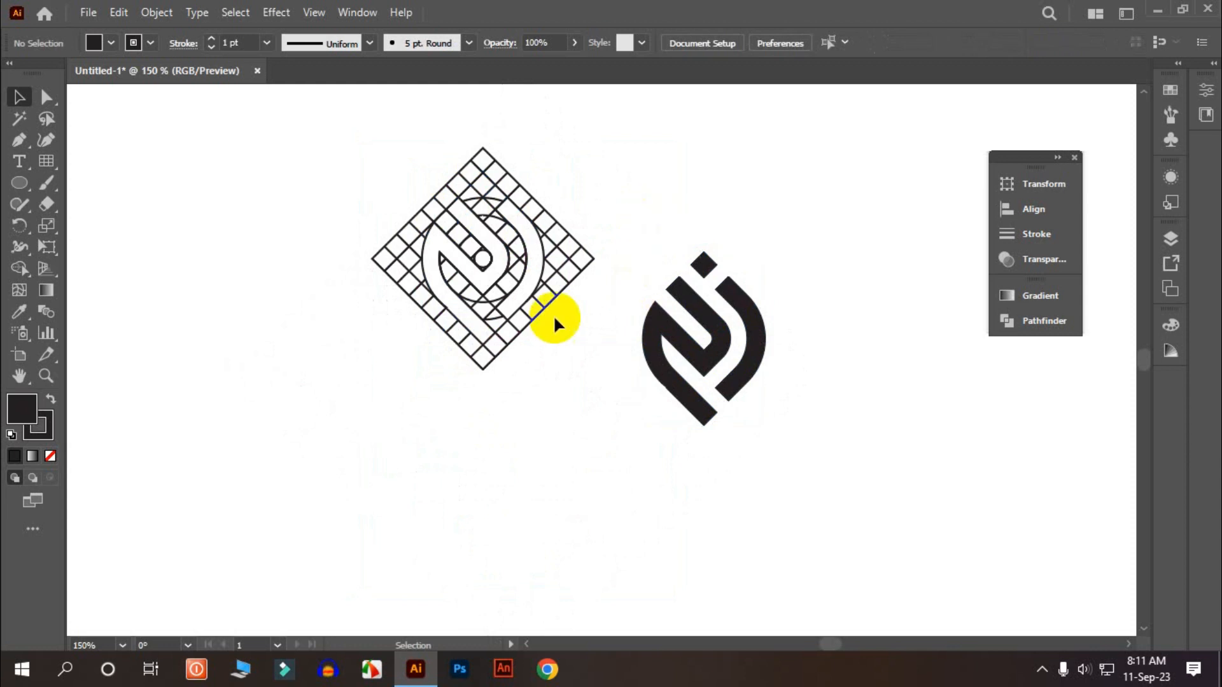
# - Delete the leftover grid and circles and move the three black logo shapes to the middle of the canvas
pyautogui.moveTo(295, 146); pyautogui.dragTo(594, 344)
pyautogui.press('Delete')
pyautogui.moveTo(864, 493); pyautogui.dragTo(477, 224)
pyautogui.press('Delete')
pyautogui.moveTo(731, 350); pyautogui.dragTo(566, 331)
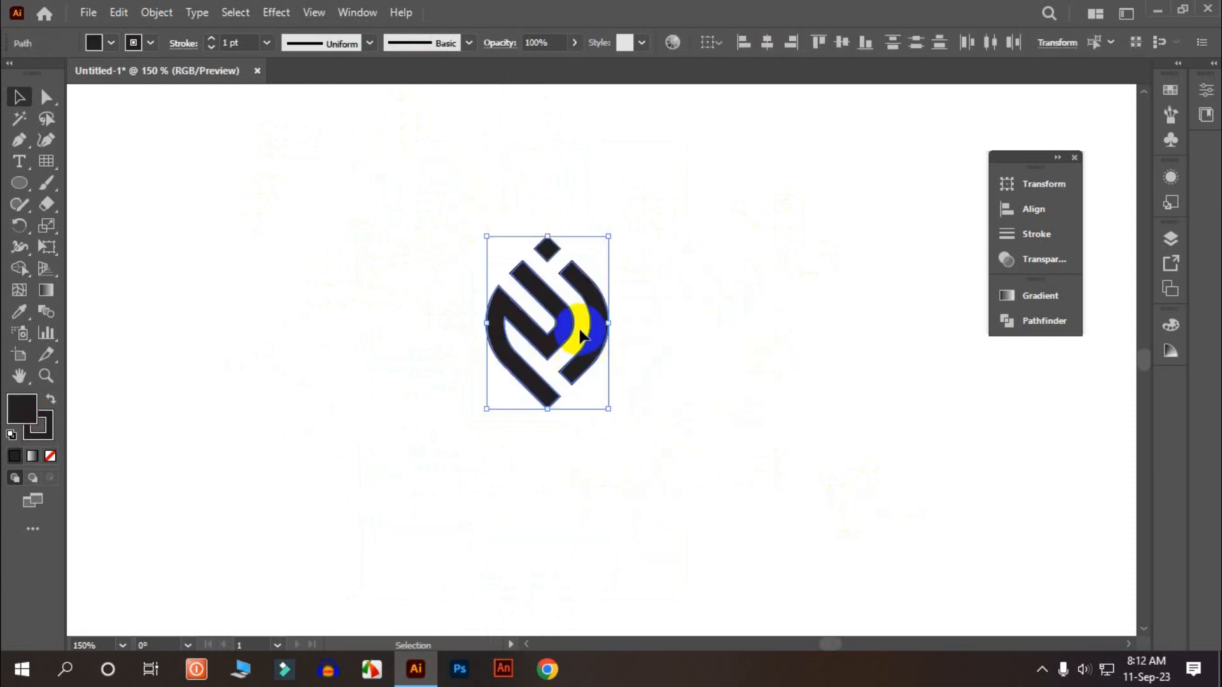
# - Remove the stroke from the three logo shapes and shift them slightly up and to the left
pyautogui.click(47, 429)
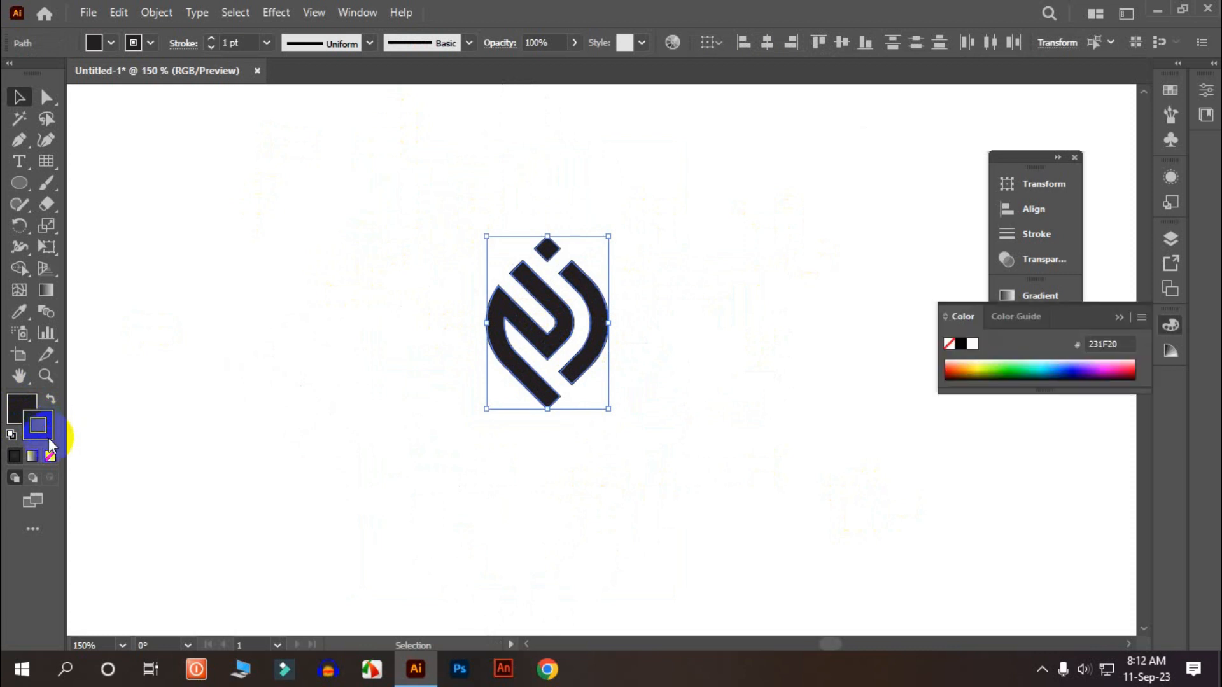
pyautogui.click(49, 455)
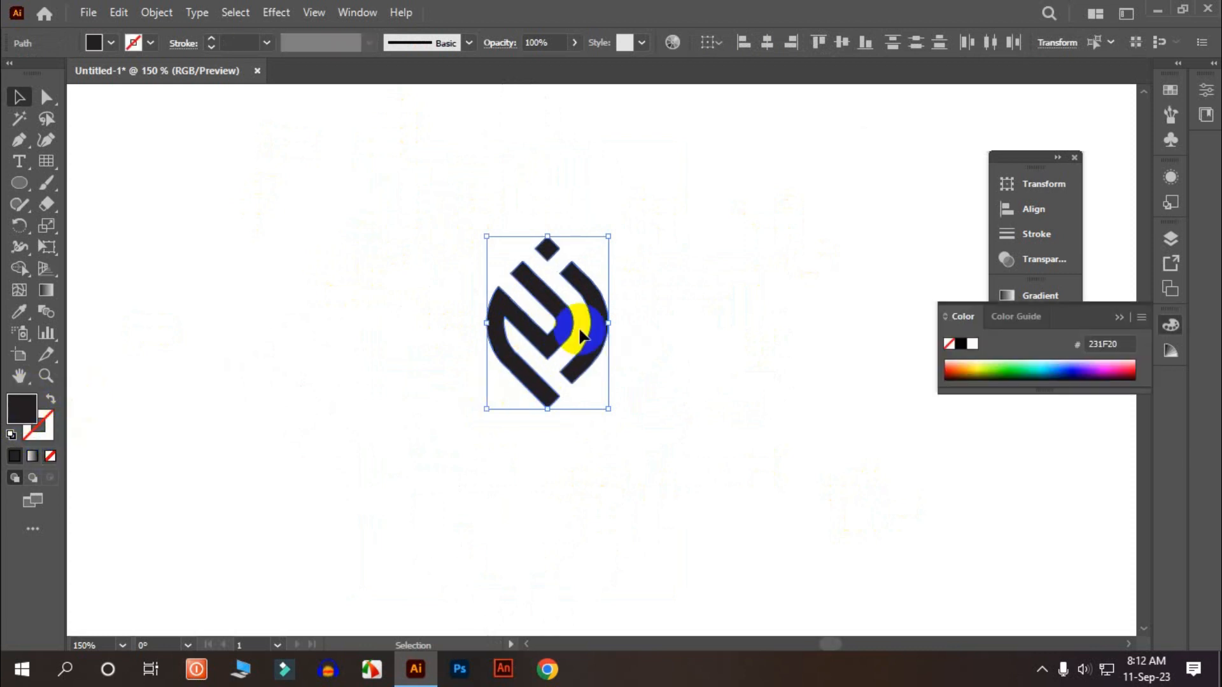
pyautogui.moveTo(602, 326); pyautogui.dragTo(568, 311)
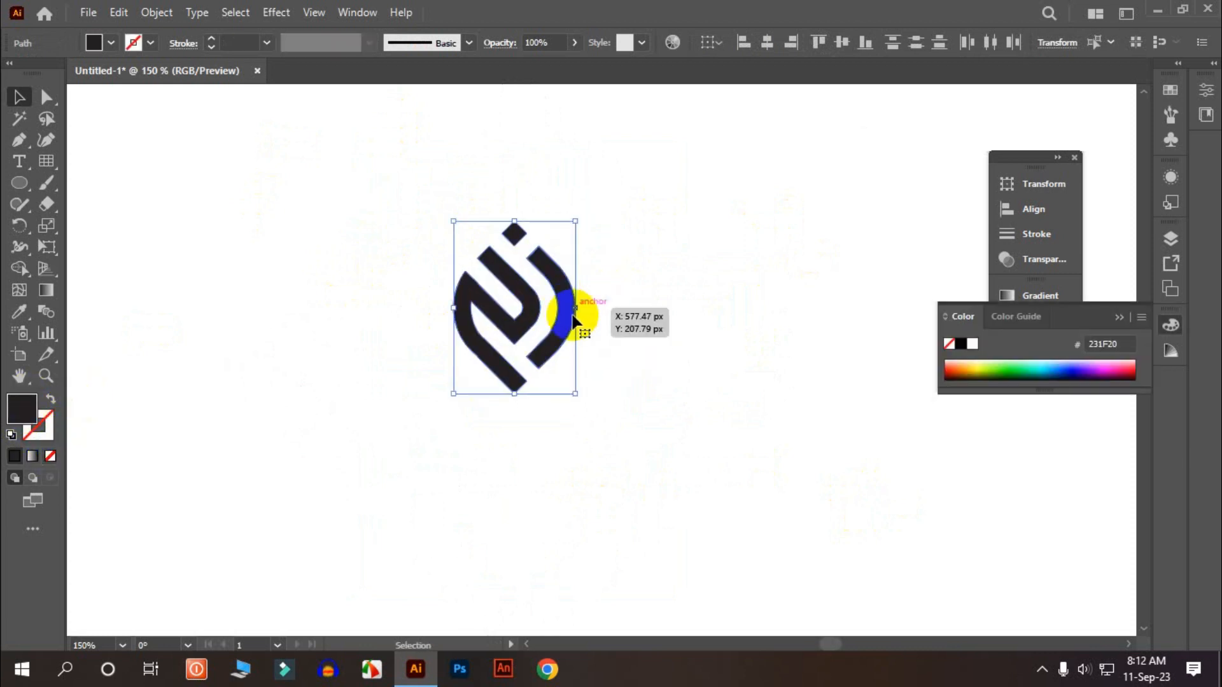
pyautogui.click(643, 307)
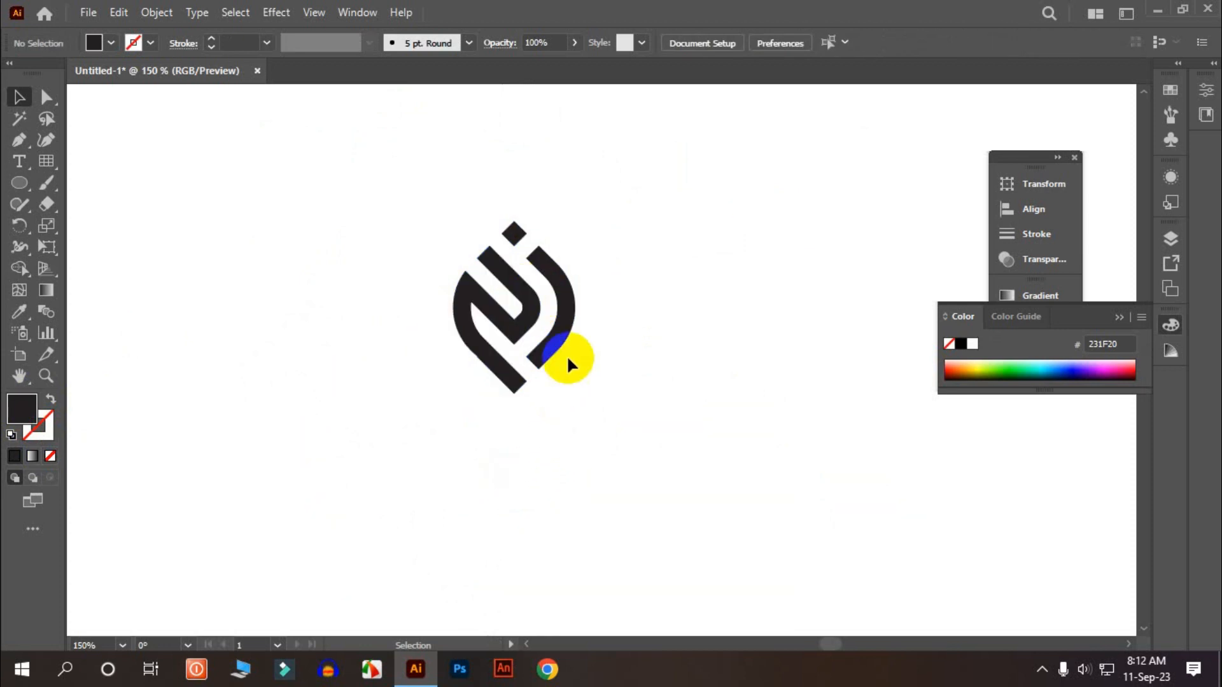
# - Fill the curved right band and the small diamond with white (FFFFFF)
pyautogui.click(566, 288)
pyautogui.click(609, 255)
pyautogui.click(560, 282)
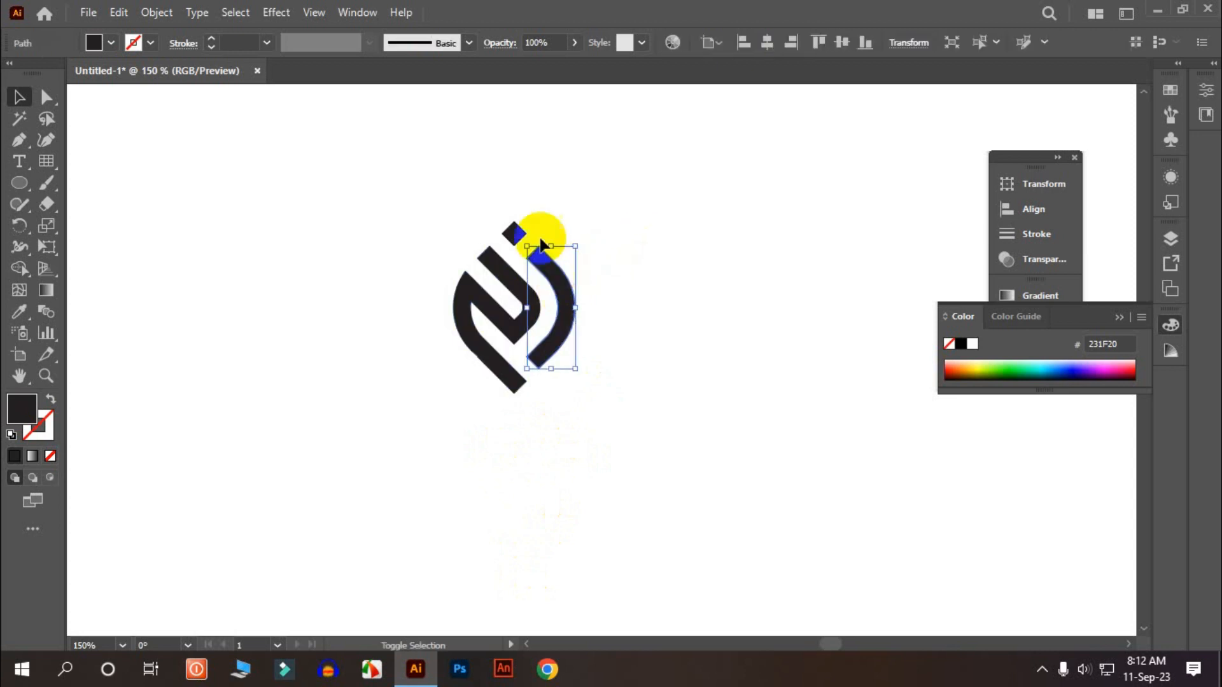
pyautogui.click(651, 247)
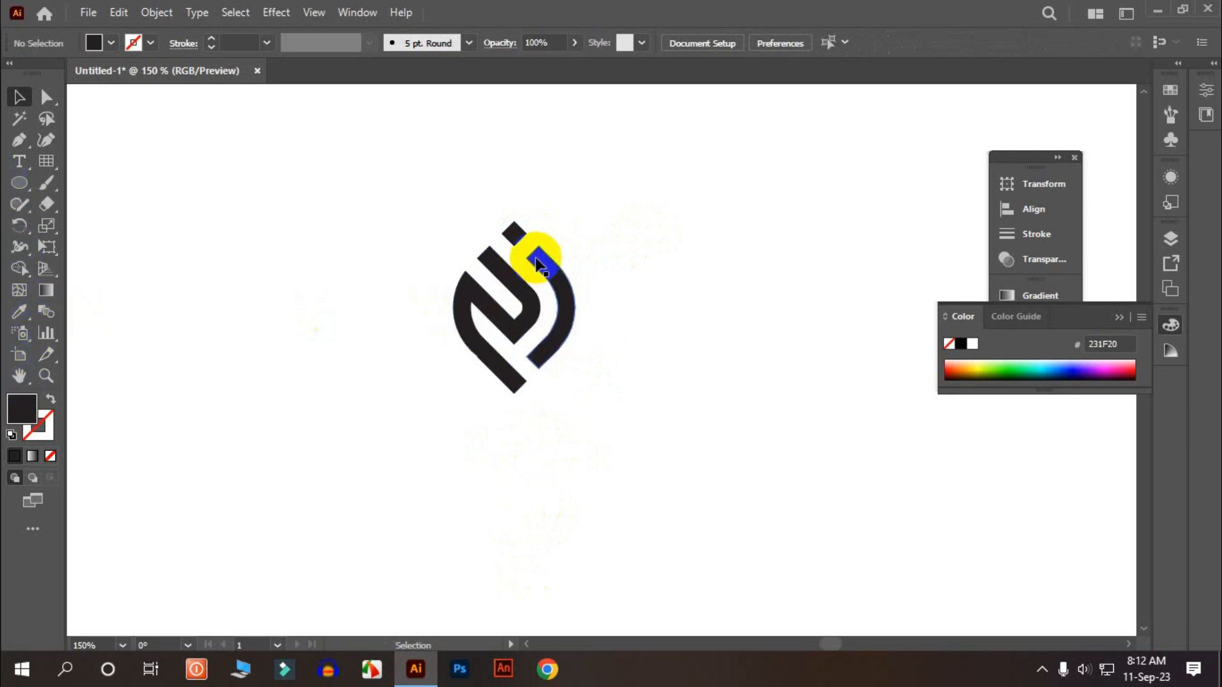
pyautogui.click(514, 233)
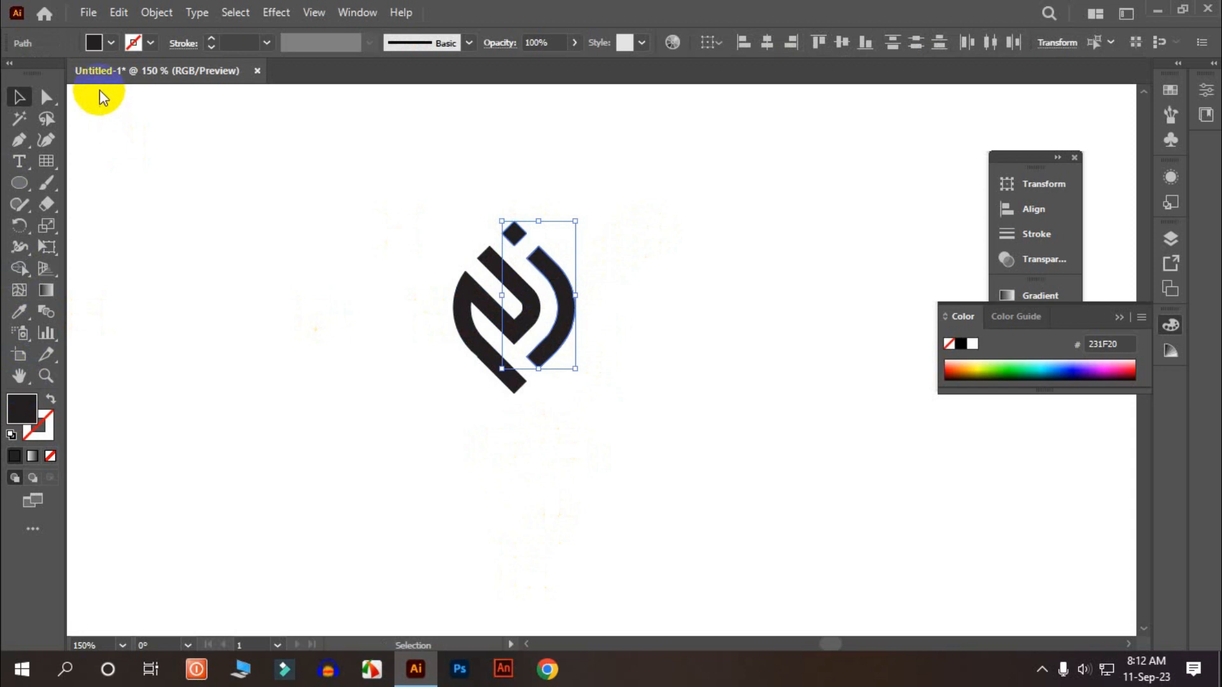
pyautogui.click(95, 43)
pyautogui.click(38, 74)
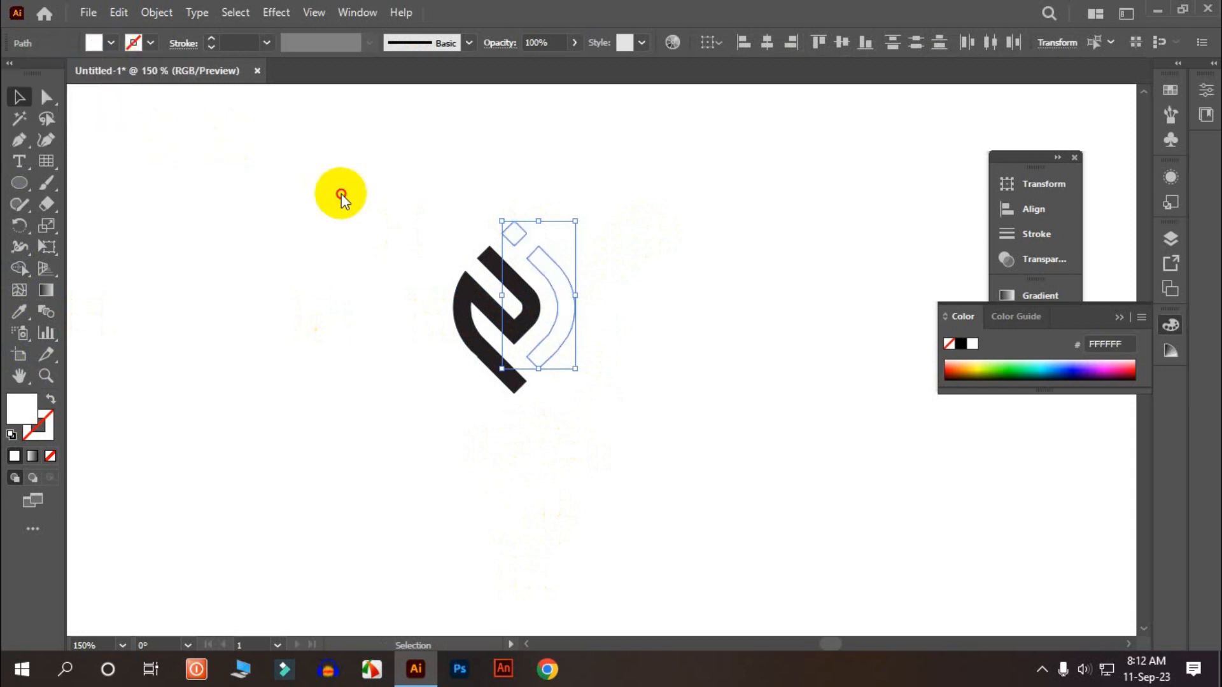
pyautogui.click(361, 226)
# - Fill the large black logo shape with light blue (42CAF4)
pyautogui.click(465, 310)
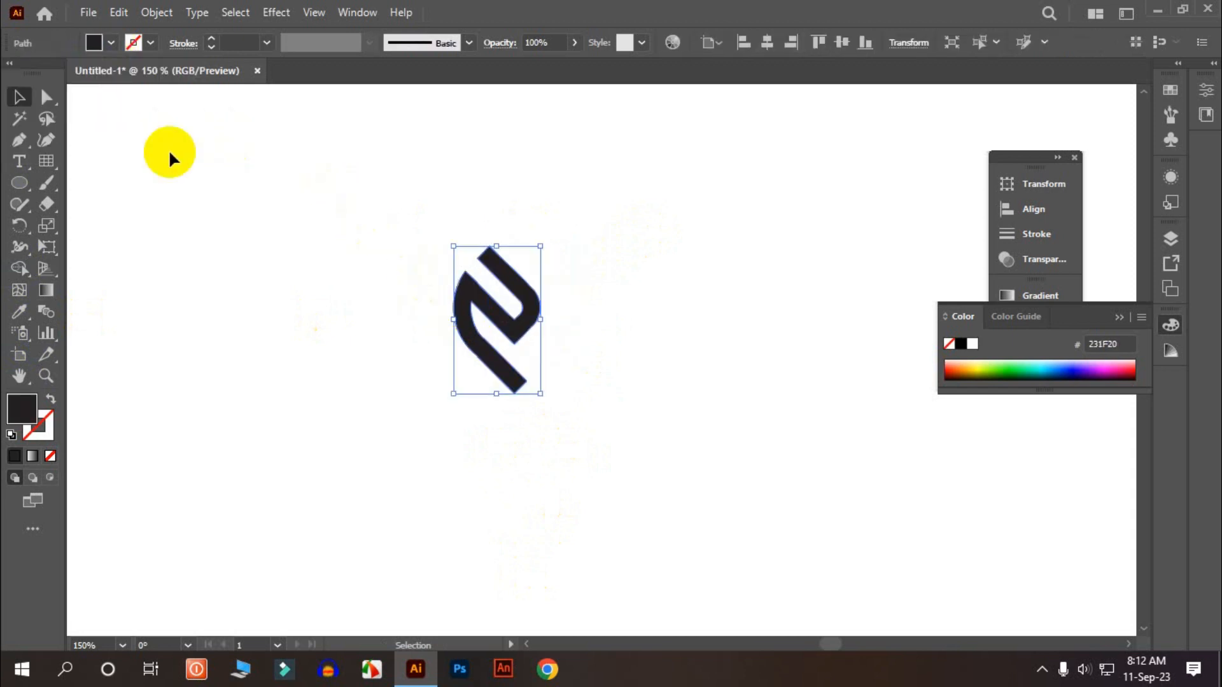
pyautogui.click(134, 44)
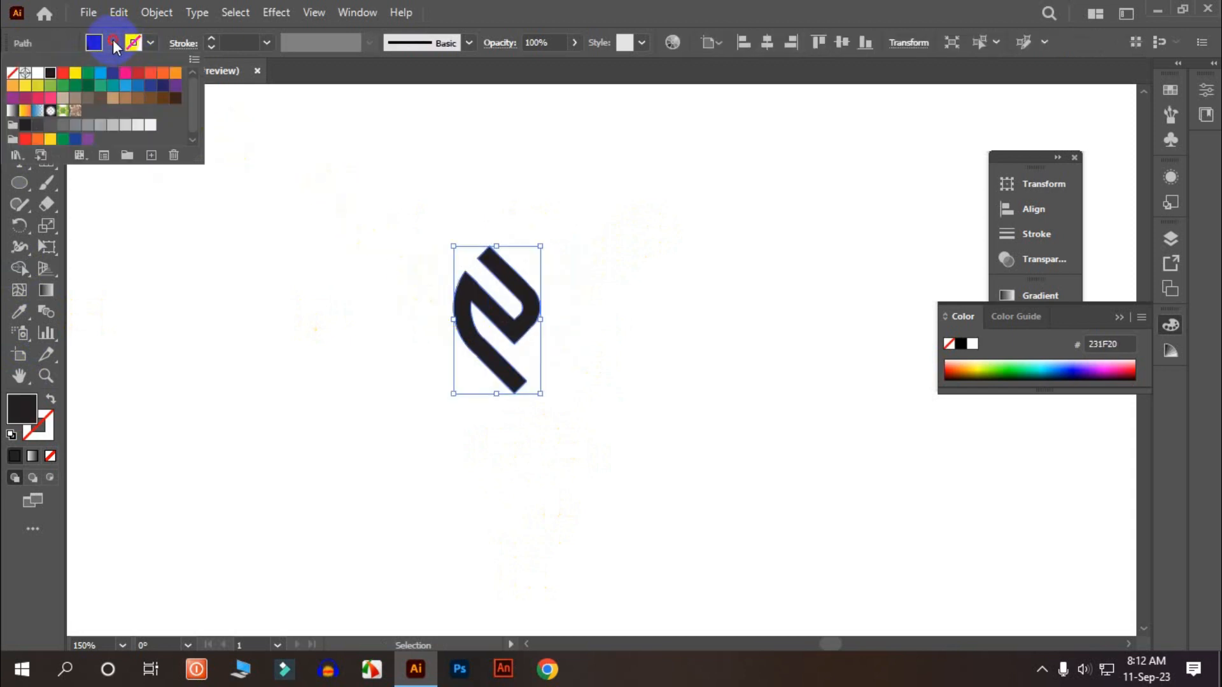
pyautogui.click(102, 73)
pyautogui.doubleClick(27, 409)
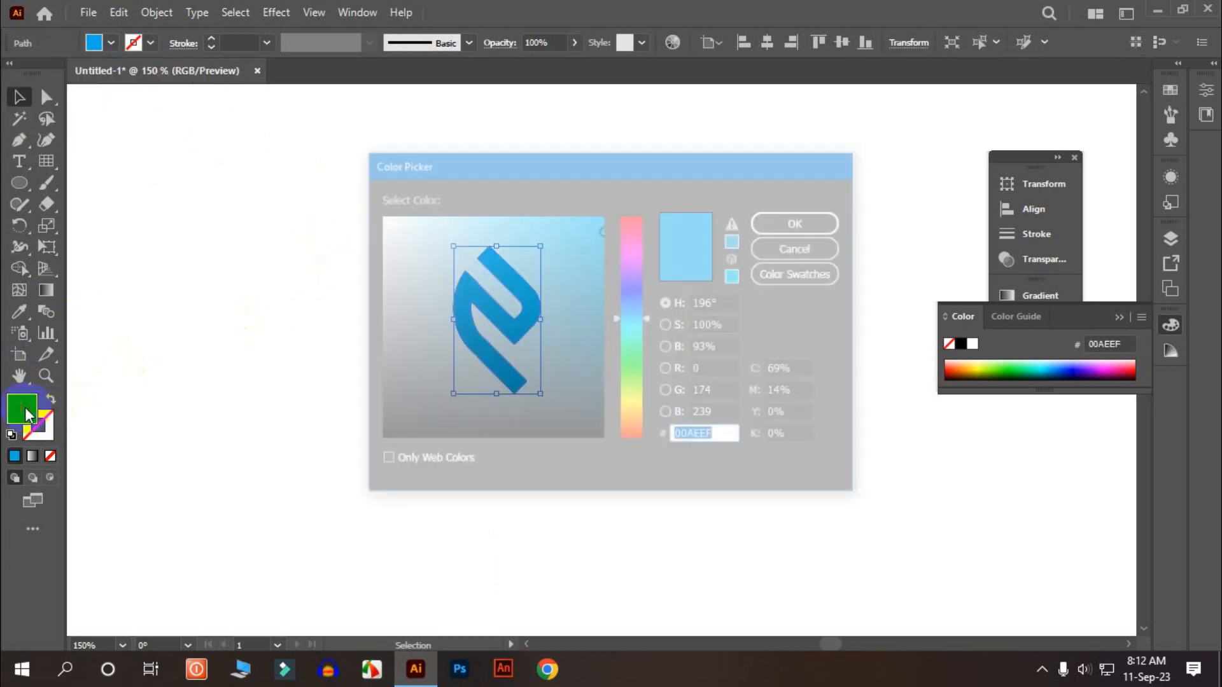
pyautogui.click(543, 221)
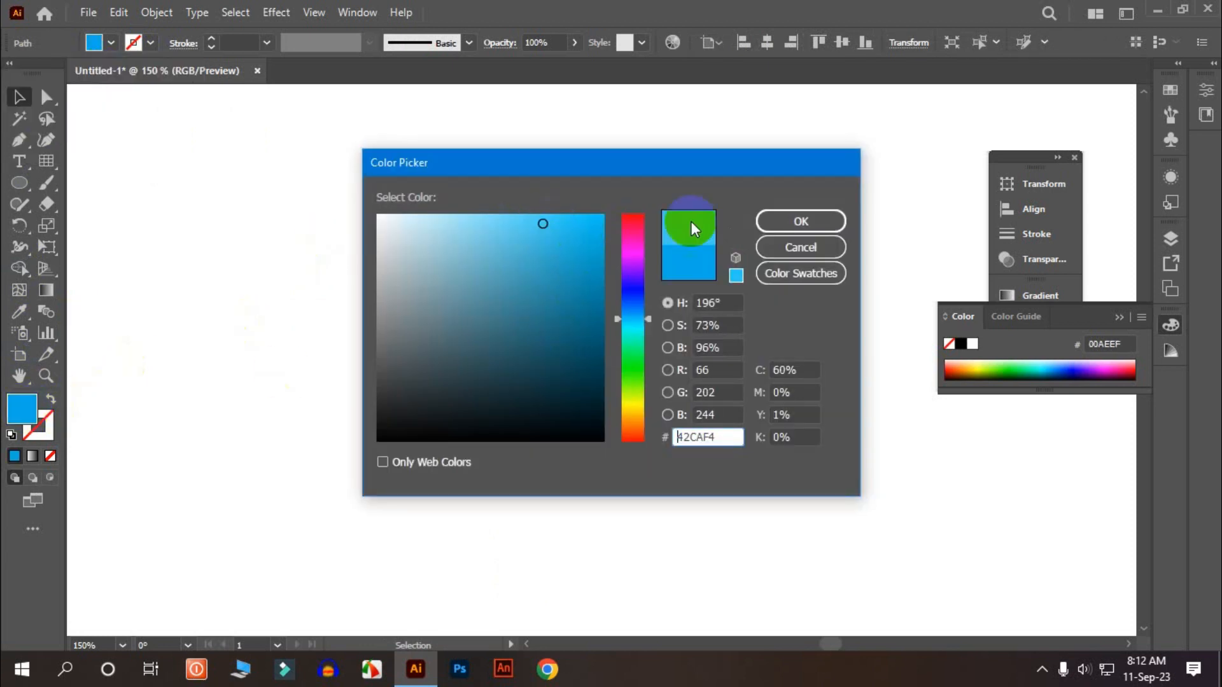
pyautogui.click(800, 224)
# - Group the three logo shapes and move the group slightly up and to the left
pyautogui.moveTo(722, 475); pyautogui.dragTo(442, 195)
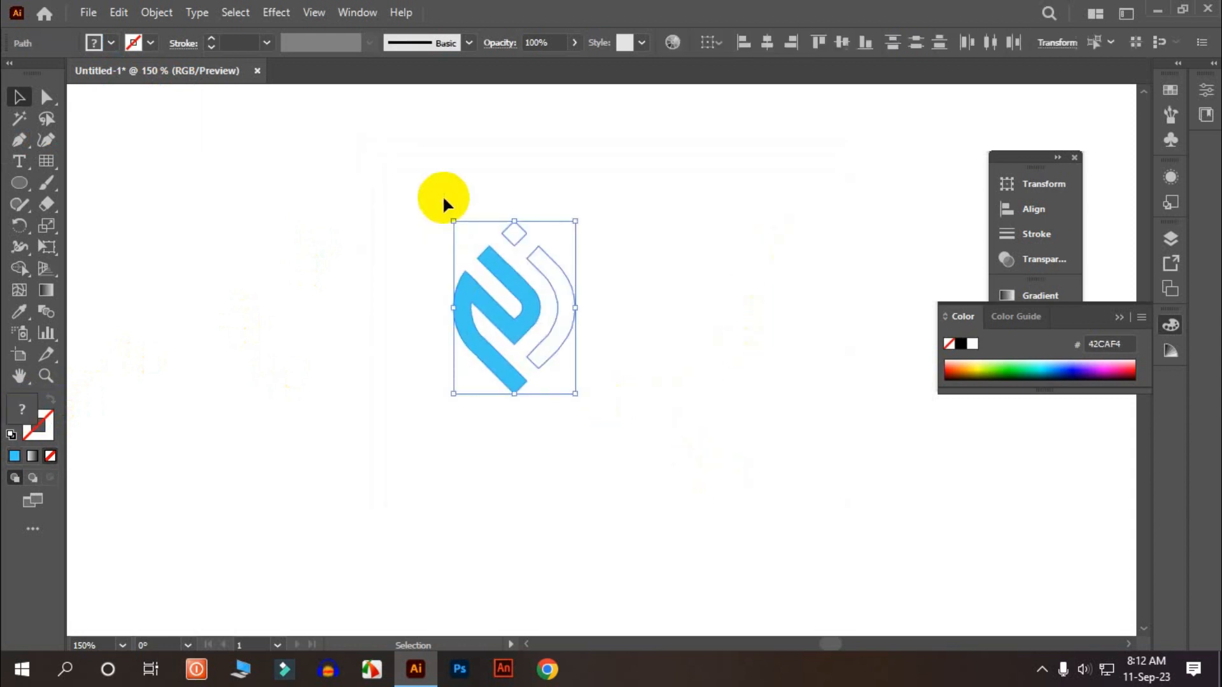
pyautogui.rightClick(538, 298)
pyautogui.click(580, 387)
pyautogui.moveTo(527, 310); pyautogui.dragTo(510, 267)
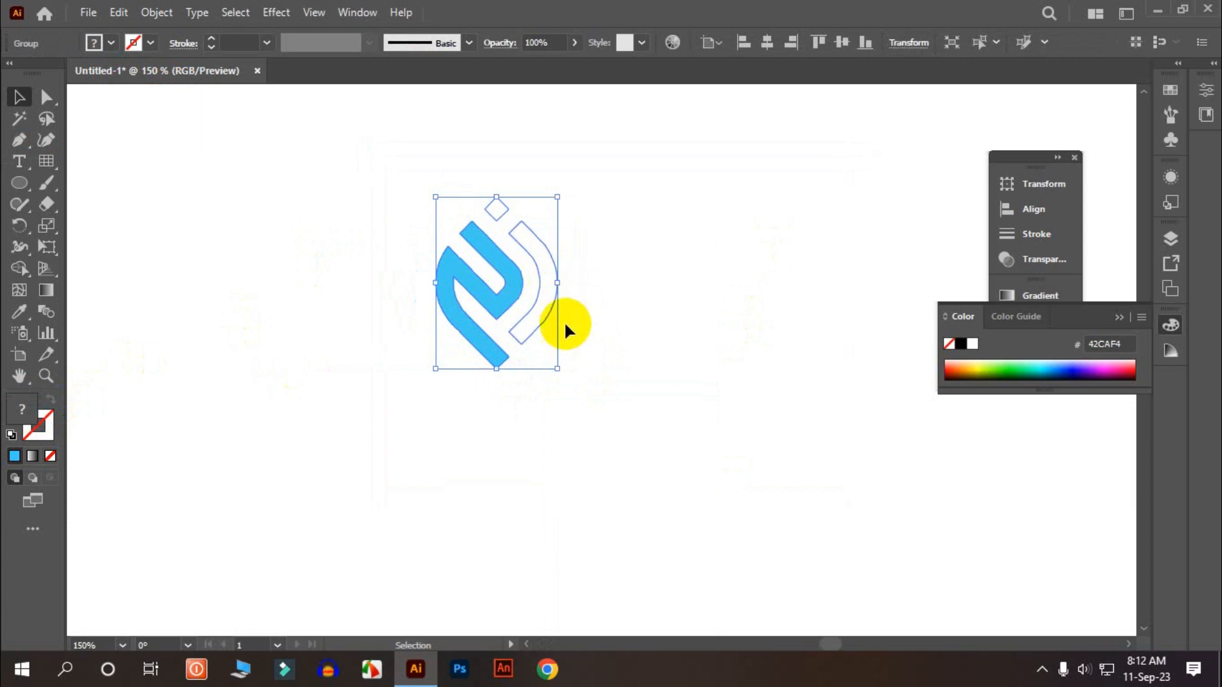
# - Draw a rectangle covering the whole artboard and fill it with the black swatch (231F20)
pyautogui.scroll(-2, 564, 321)
pyautogui.scroll(1, 560, 299)
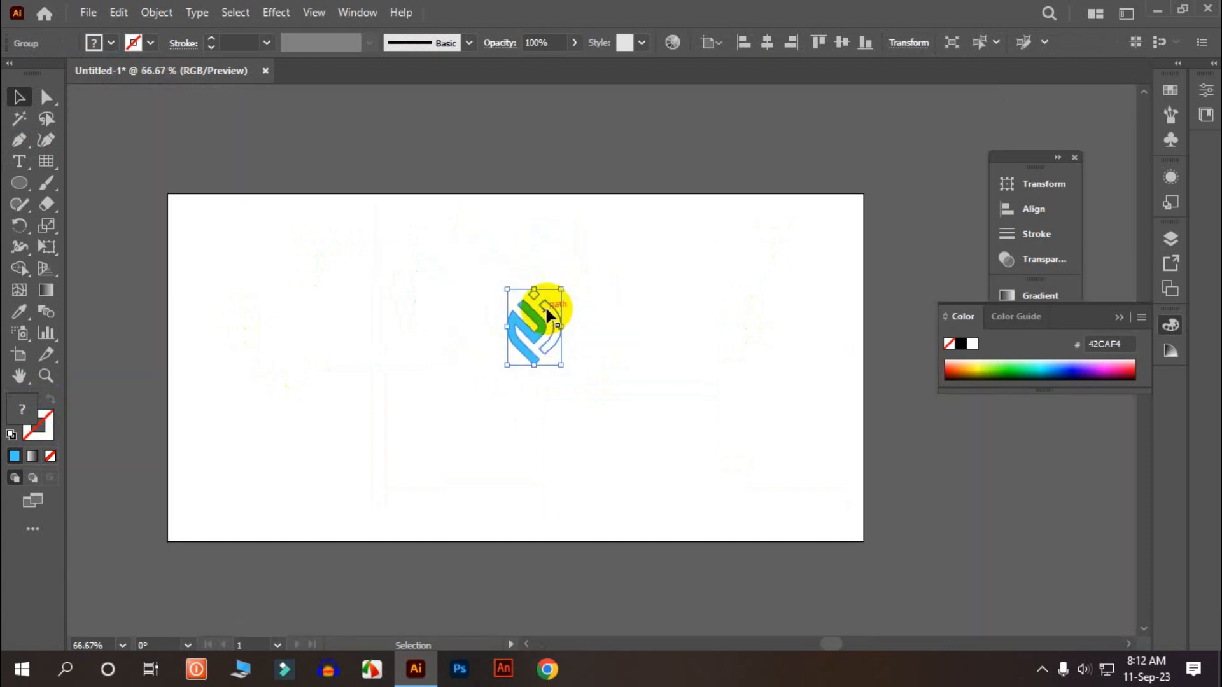
pyautogui.moveTo(26, 183); pyautogui.dragTo(75, 184)
pyautogui.moveTo(169, 192); pyautogui.dragTo(863, 541)
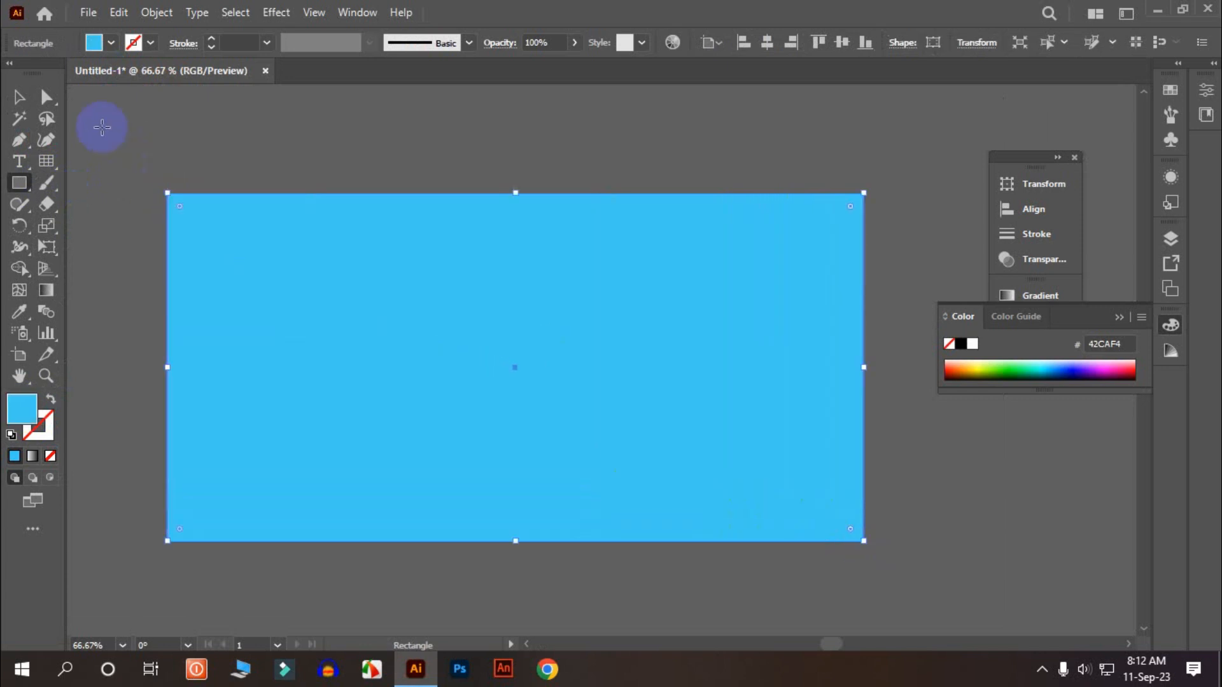
pyautogui.click(113, 44)
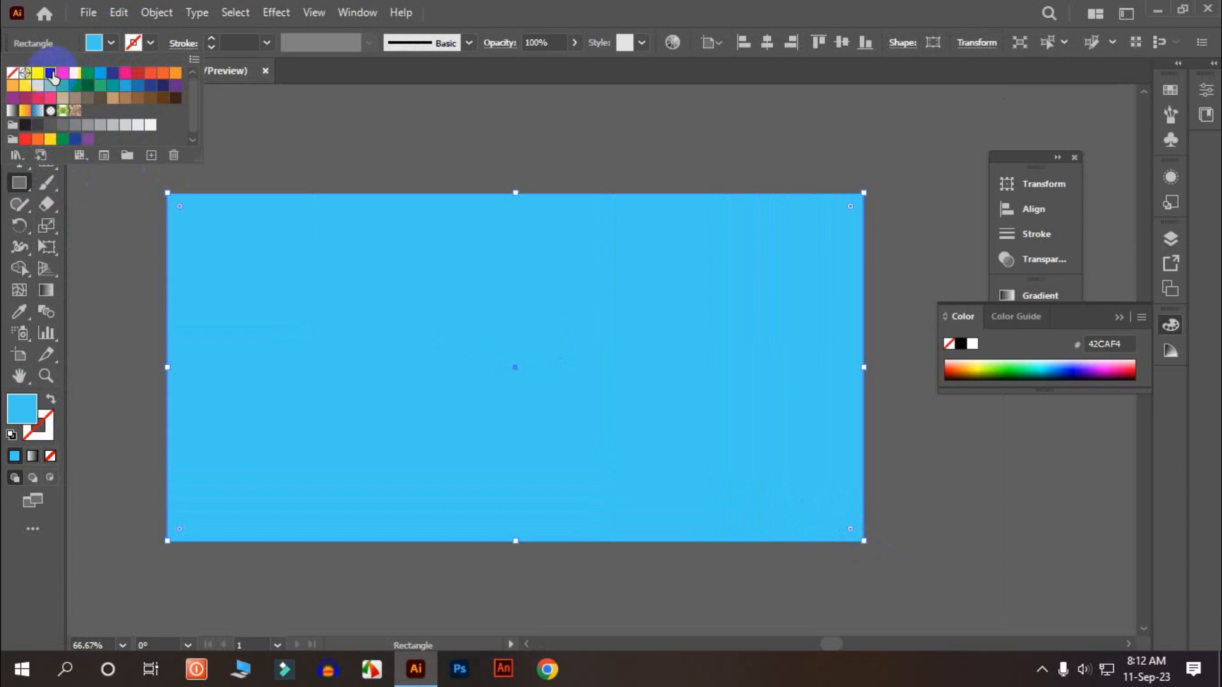
pyautogui.click(50, 73)
pyautogui.click(227, 156)
# - Send the black background rectangle behind the logo and lock it in place
pyautogui.click(29, 100)
pyautogui.rightClick(513, 299)
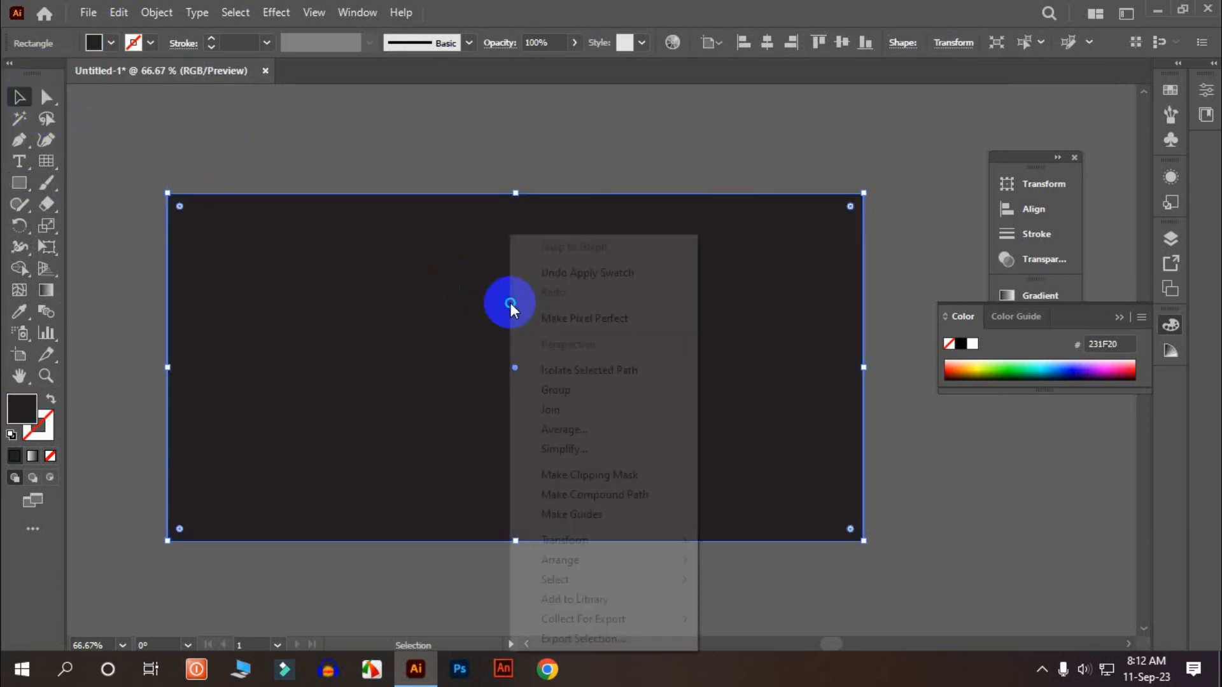
pyautogui.moveTo(591, 552)
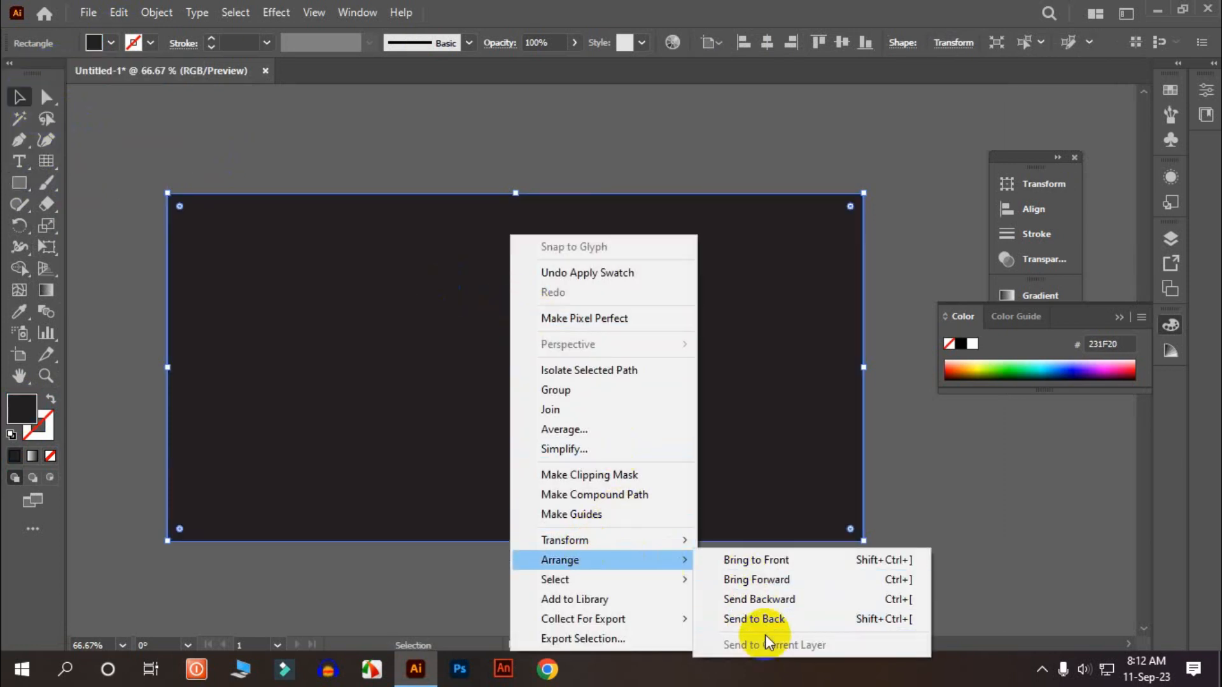
pyautogui.click(764, 618)
pyautogui.click(731, 545)
pyautogui.click(700, 326)
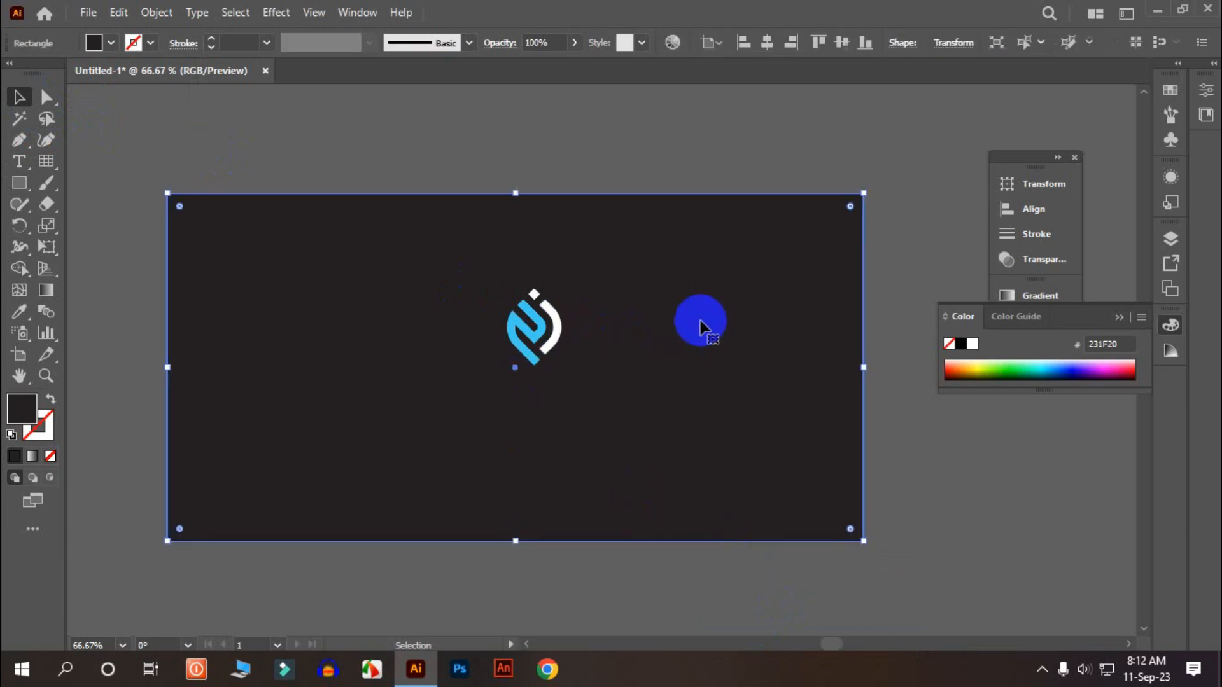
pyautogui.hotkey('ctrl', '2')
# - Enlarge the logo group proportionally and place it near the middle of the black background
pyautogui.moveTo(644, 374); pyautogui.dragTo(459, 254)
pyautogui.click(532, 356)
pyautogui.moveTo(562, 367); pyautogui.dragTo(536, 324)
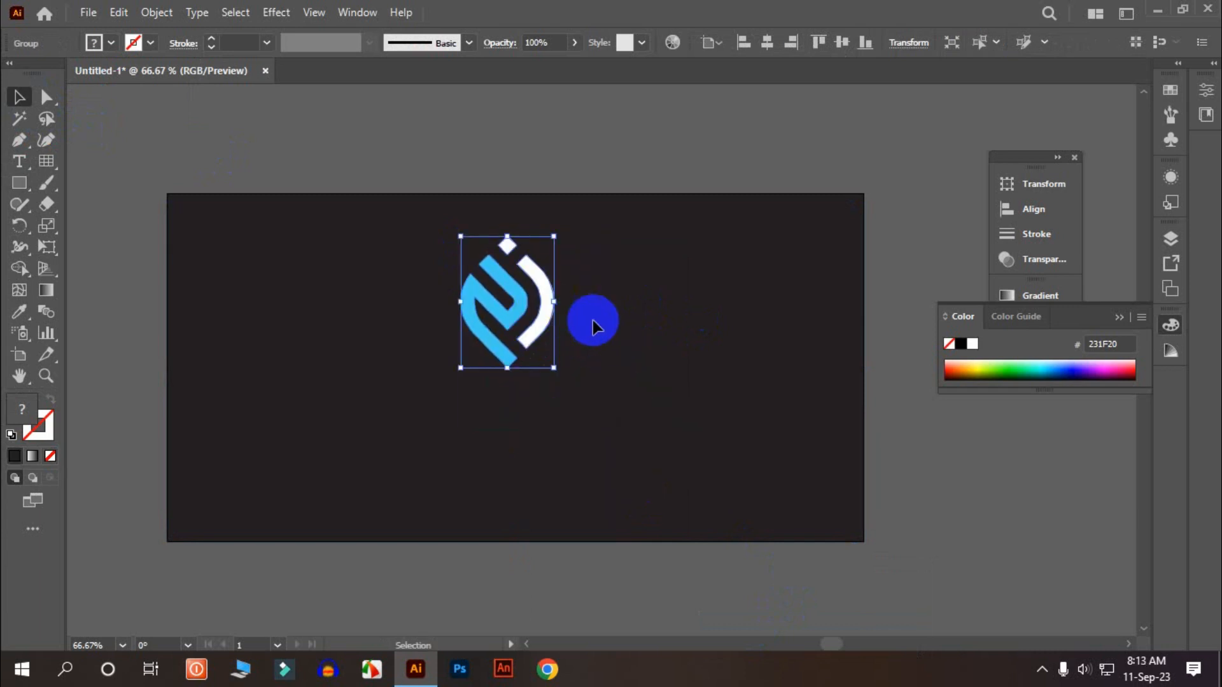
pyautogui.click(446, 369)
pyautogui.moveTo(294, 370); pyautogui.dragTo(700, 472)
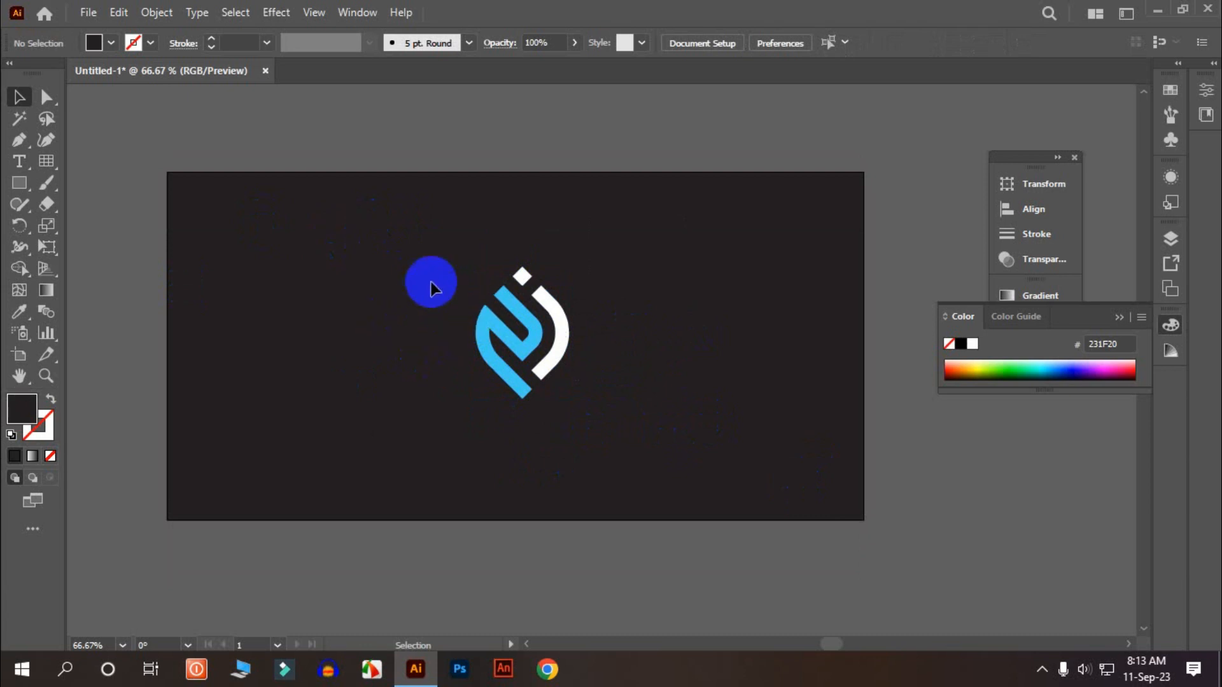
pyautogui.moveTo(333, 210); pyautogui.dragTo(760, 493)
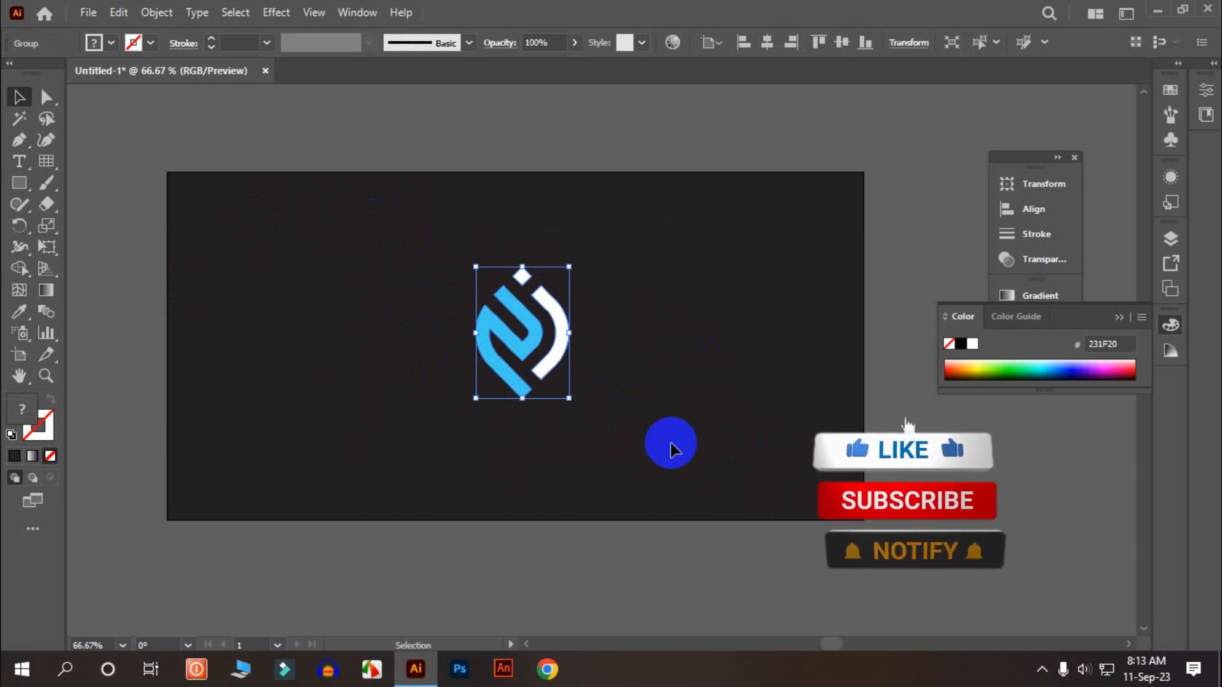
pyautogui.moveTo(375, 218)
pyautogui.mouseDown()
pyautogui.moveTo(622, 472)
pyautogui.moveTo(684, 458)
pyautogui.moveTo(418, 330)
pyautogui.moveTo(376, 253)
pyautogui.moveTo(341, 223)
pyautogui.moveTo(371, 237)
pyautogui.mouseUp()
pyautogui.moveTo(298, 193); pyautogui.dragTo(662, 477)
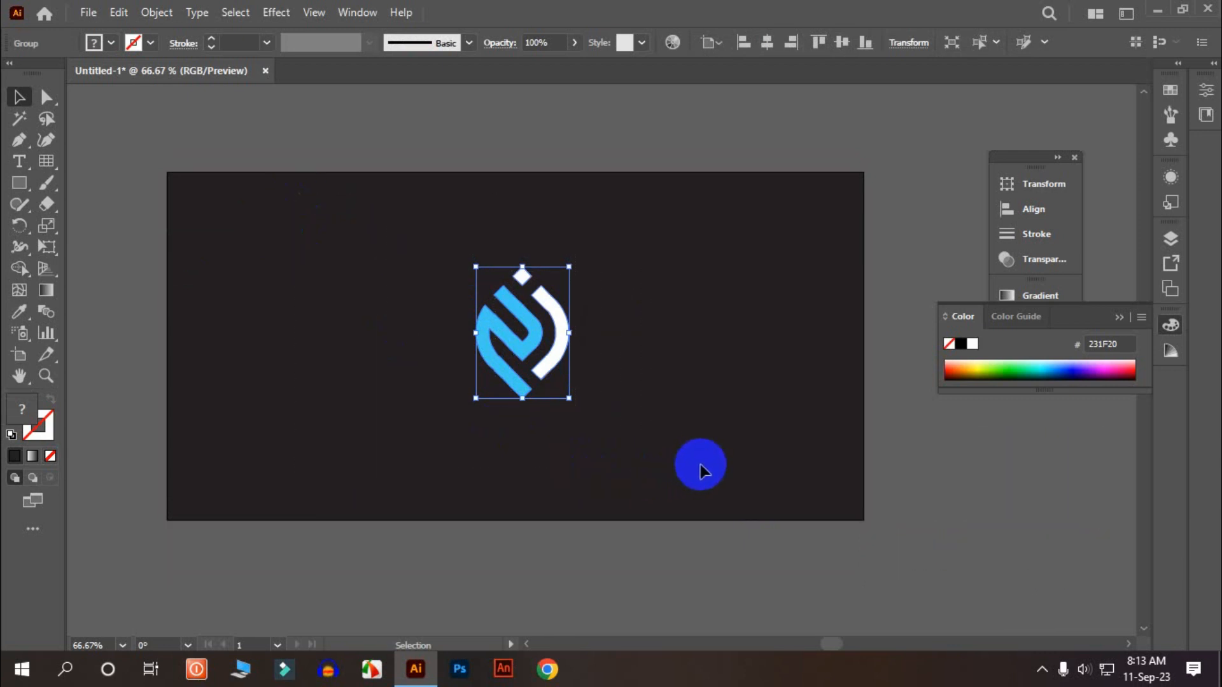